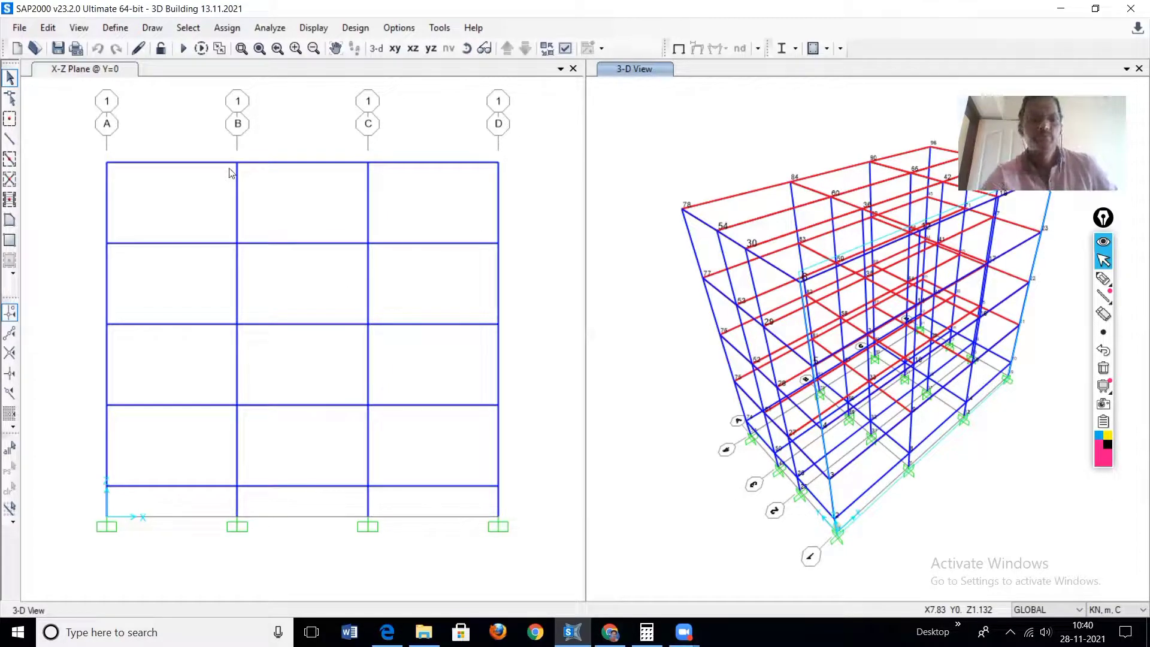
# - Open the frame section definitions and delete the WIDE COLUMN property
pyautogui.click(121, 28)
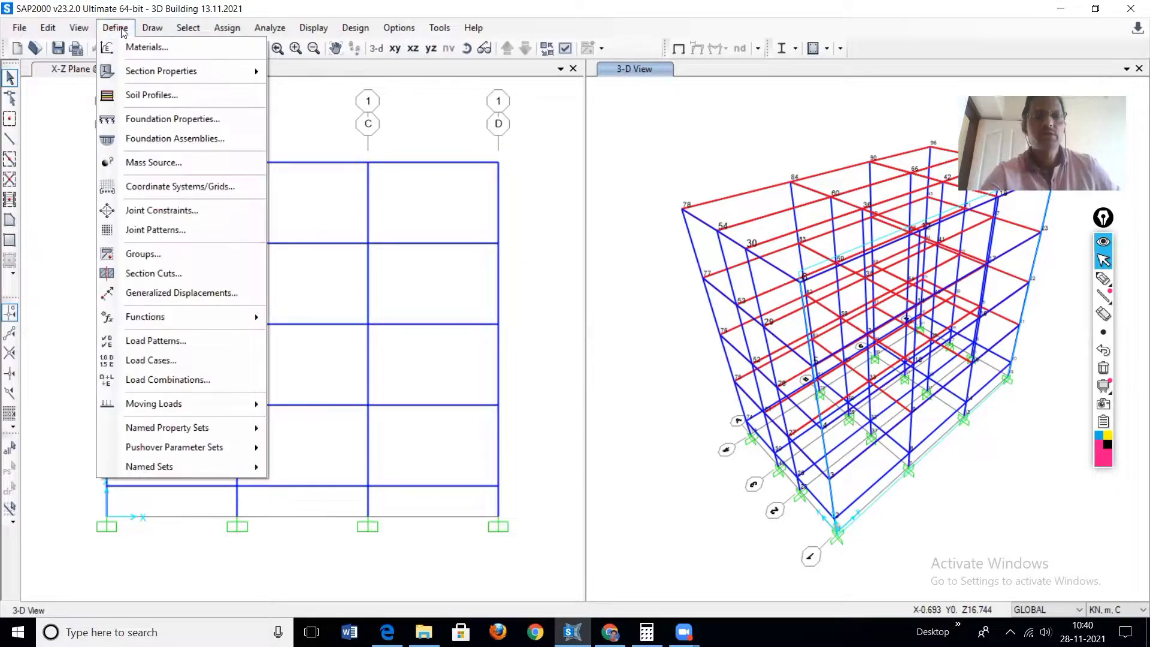
pyautogui.moveTo(140, 73)
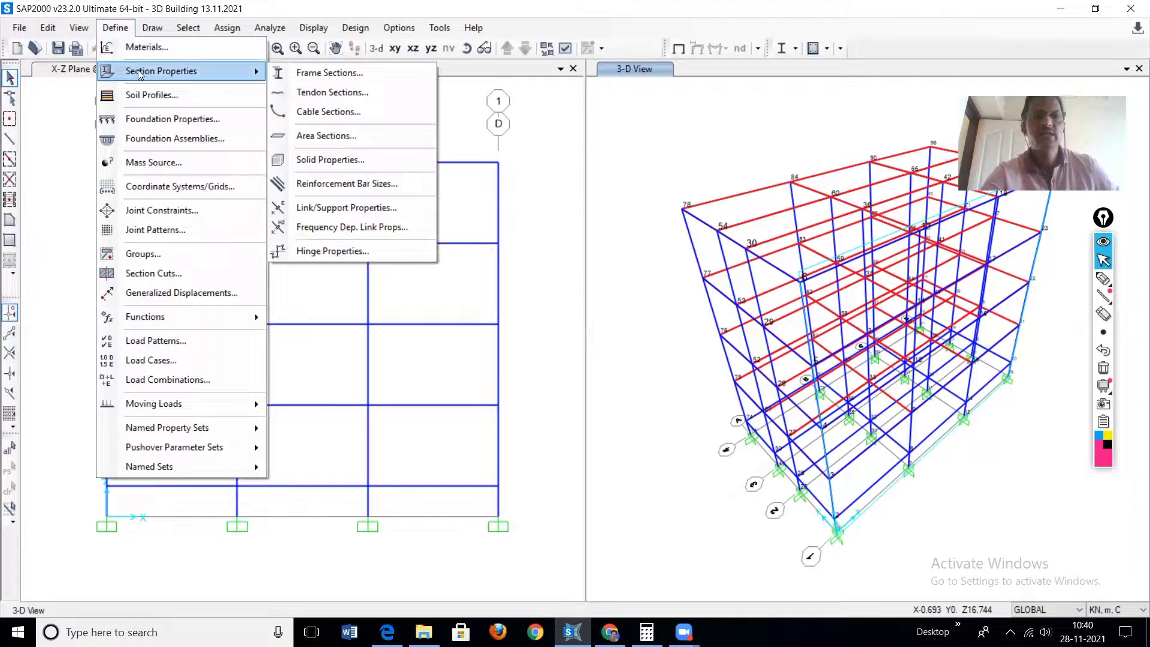
pyautogui.click(309, 74)
pyautogui.moveTo(683, 632)
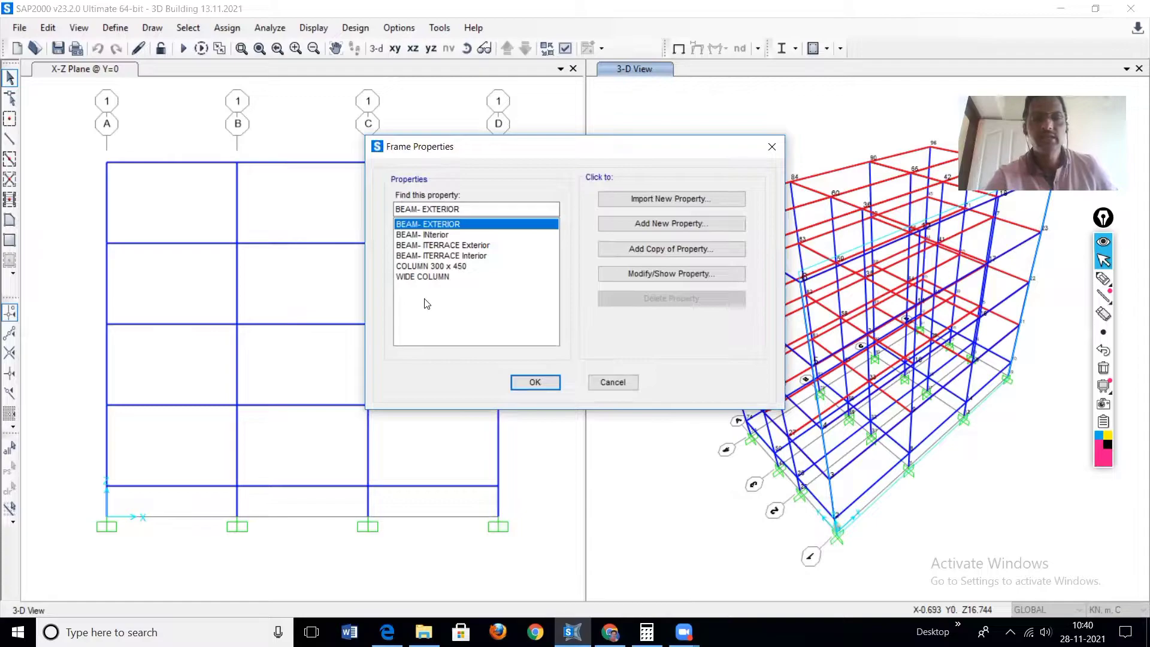
pyautogui.click(449, 277)
pyautogui.click(678, 296)
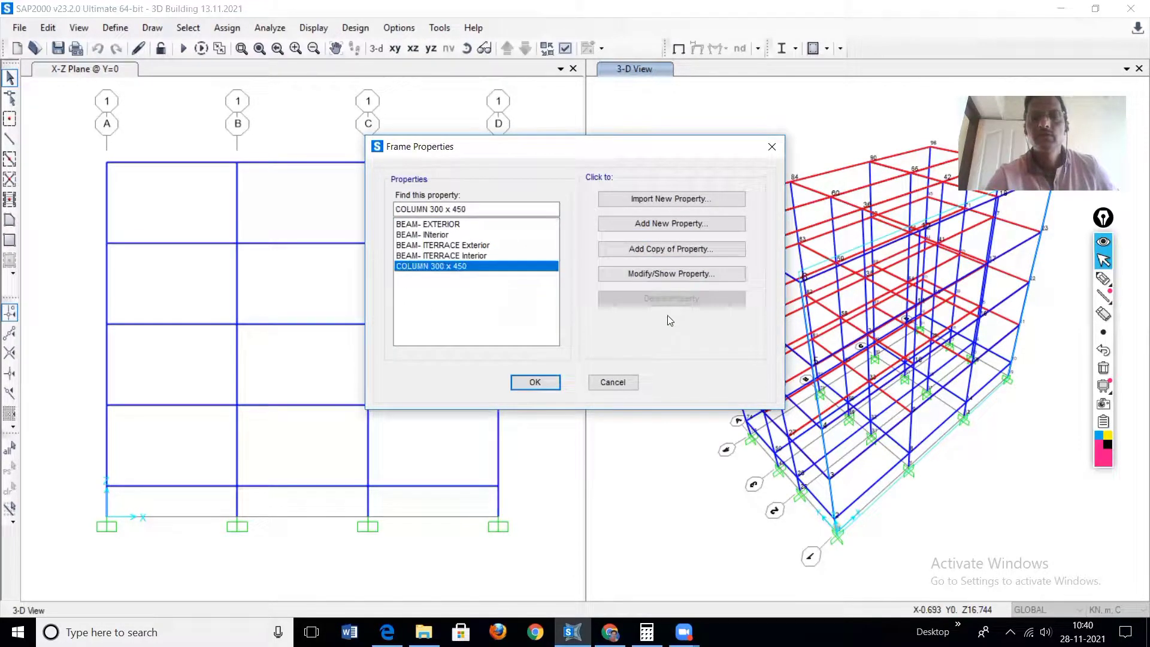
# - Add a new rectangular concrete frame section and name it WIDE COLUMN
pyautogui.click(669, 224)
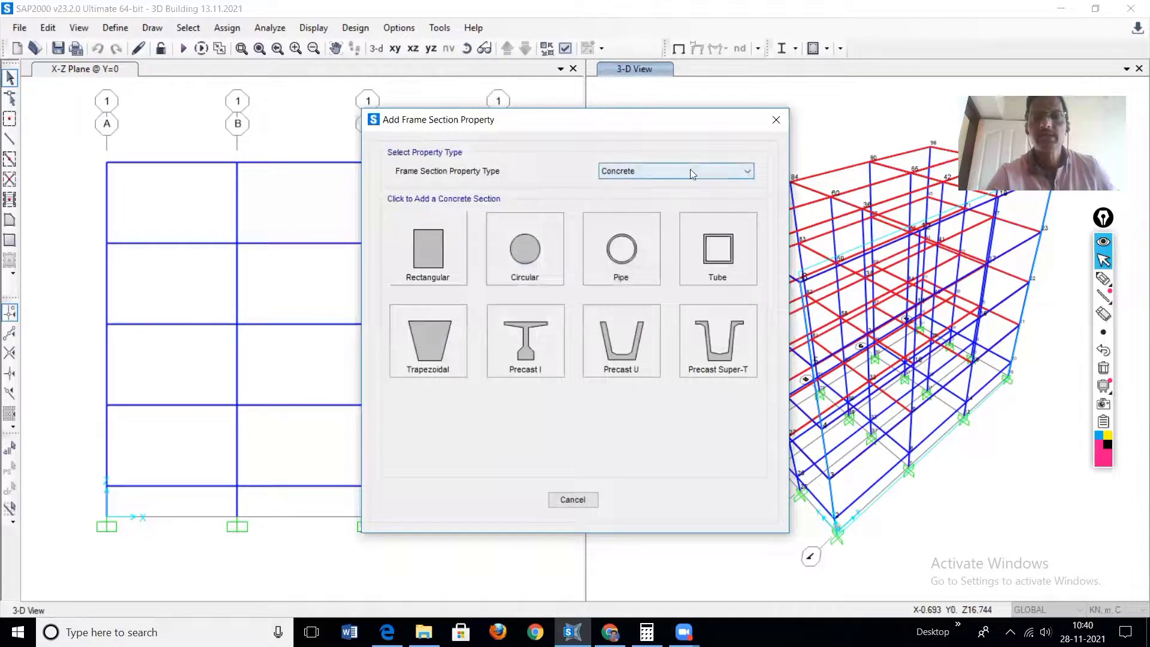
pyautogui.click(436, 265)
pyautogui.click(529, 175)
pyautogui.moveTo(529, 175); pyautogui.dragTo(409, 173)
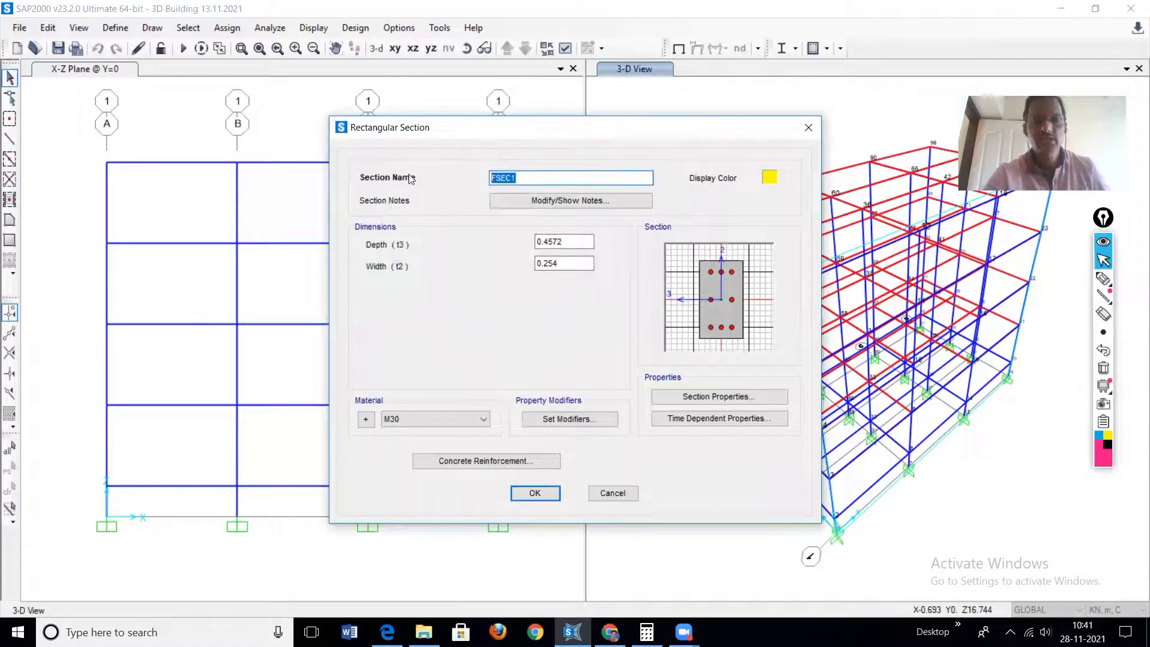
pyautogui.write('WID')
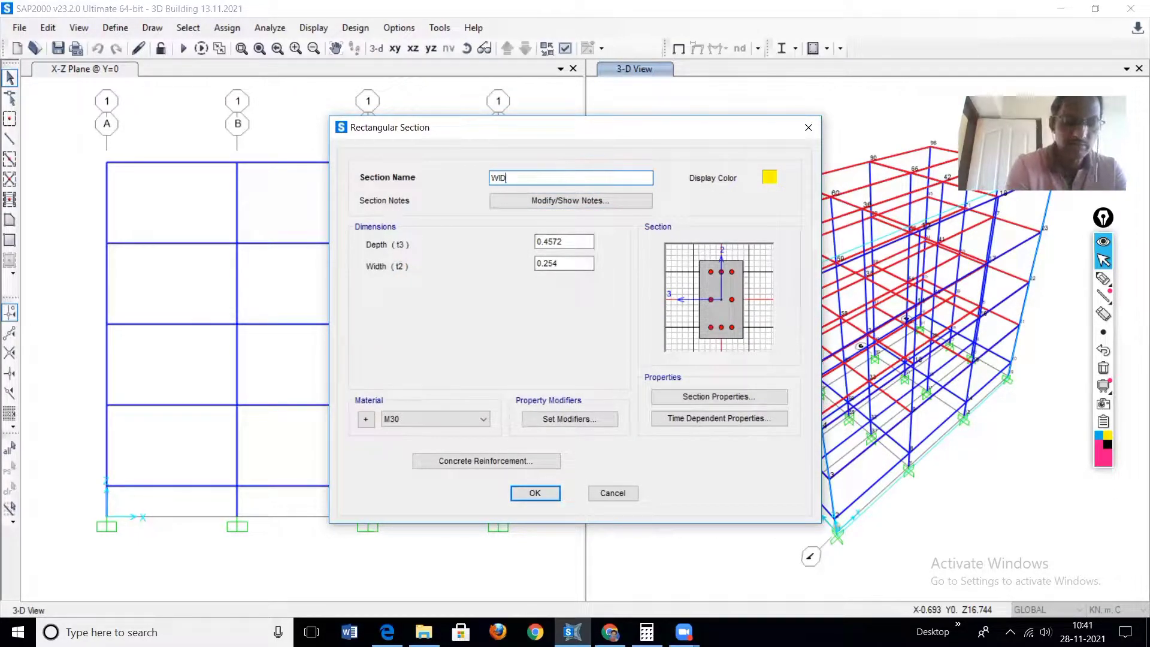
pyautogui.write('E COLUMN')
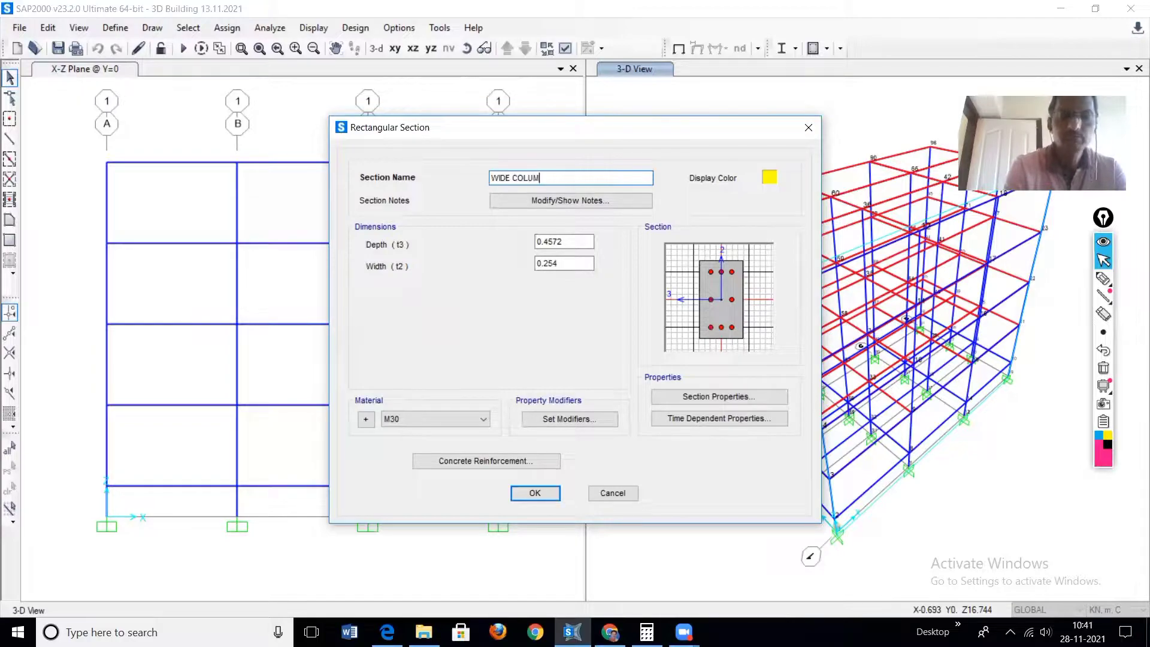
# - Set the WIDE COLUMN section's depth (t3) to 0.2 m
pyautogui.click(571, 244)
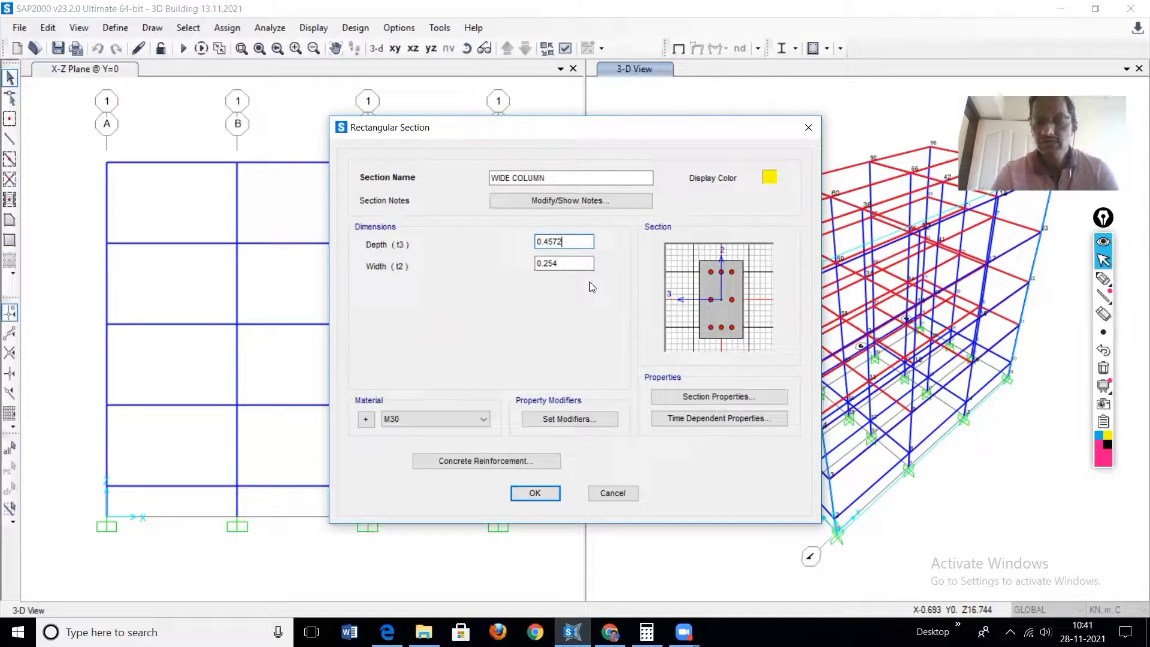
pyautogui.press('BackSpace')
pyautogui.press('BackSpace')
pyautogui.press('BackSpace')
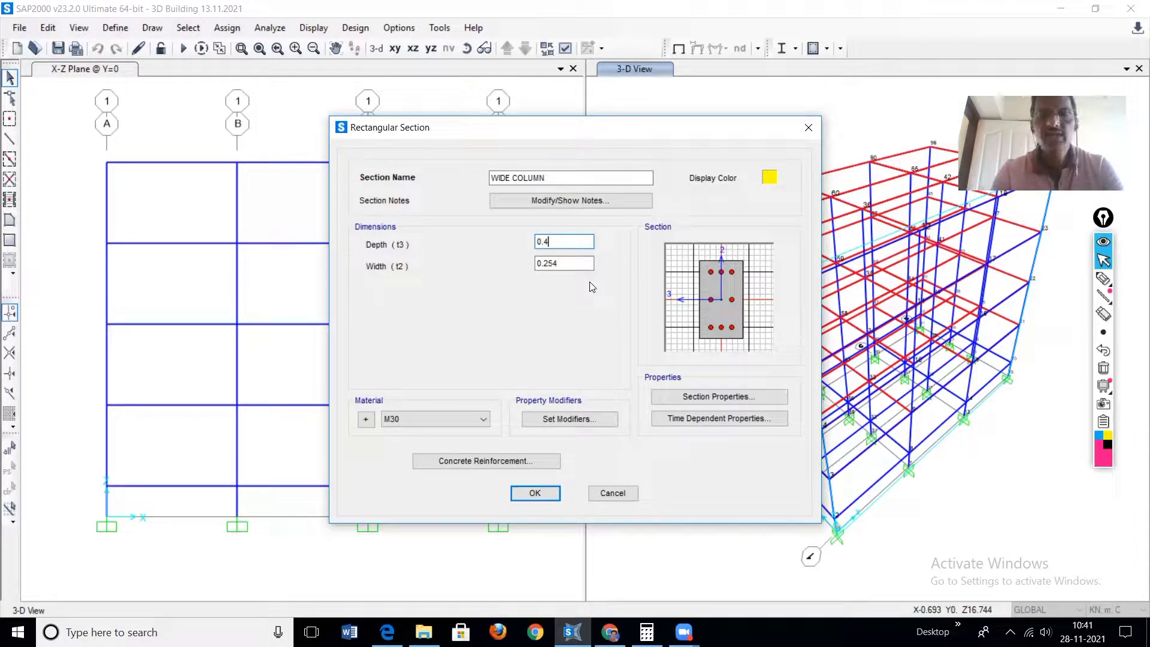
pyautogui.press('BackSpace')
pyautogui.write('2')
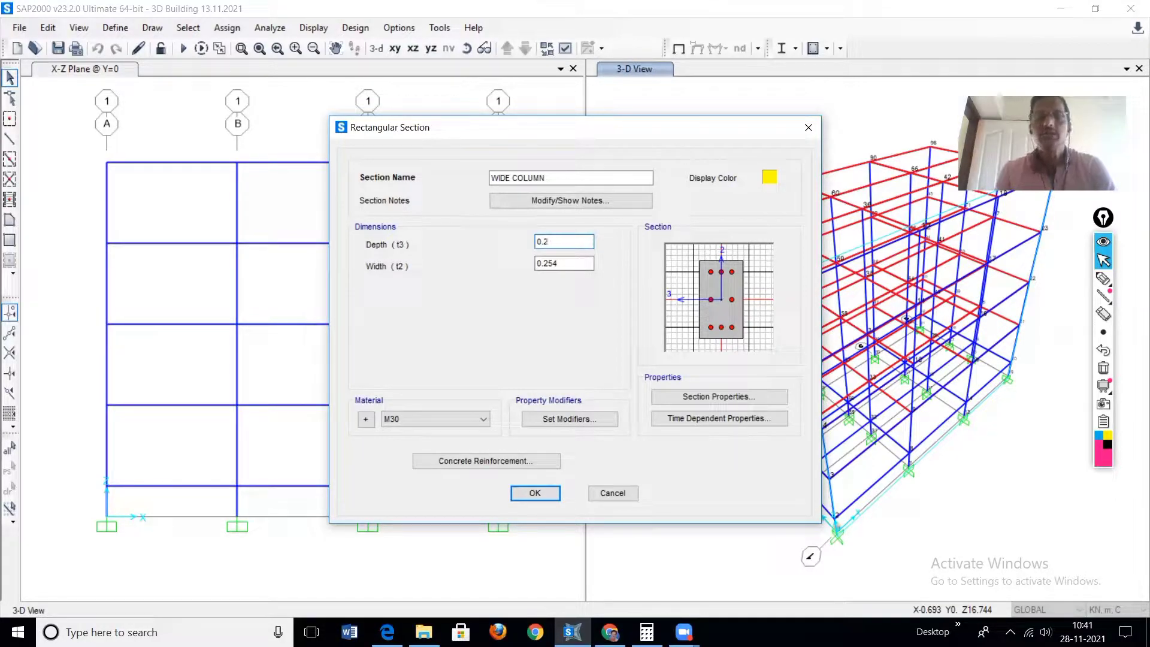
# - Set the WIDE COLUMN section's width (t2) to 5 m
pyautogui.click(559, 262)
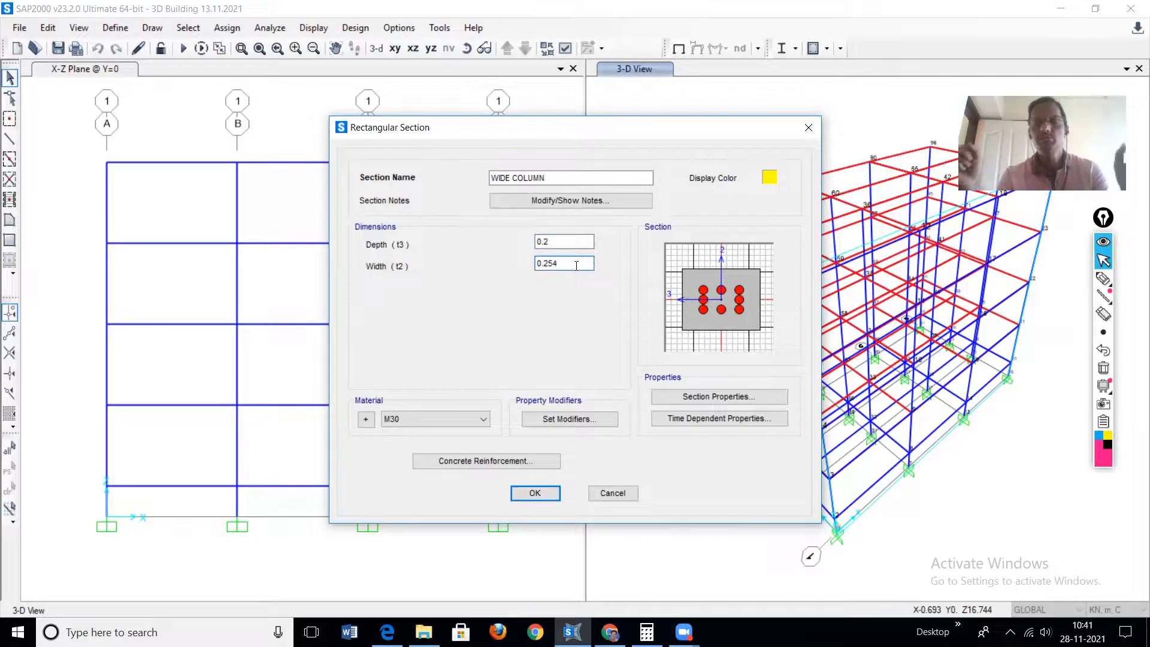
pyautogui.press('BackSpace')
pyautogui.press('BackSpace')
pyautogui.press('BackSpace')
pyautogui.press('BackSpace')
pyautogui.press('BackSpace')
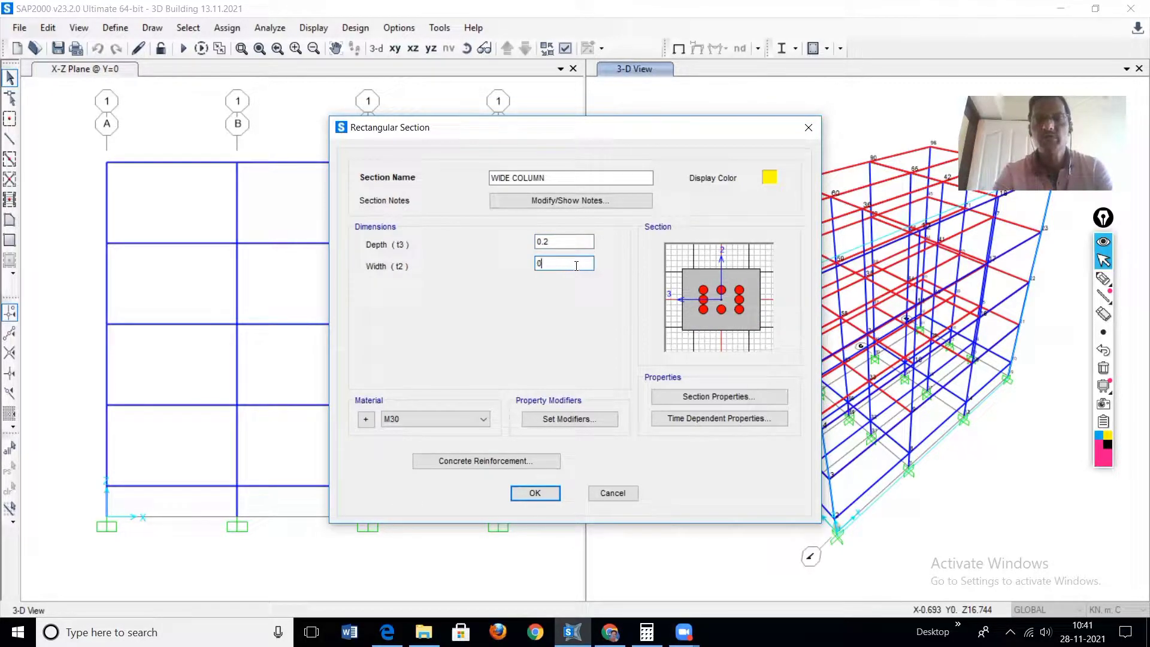
pyautogui.write('5')
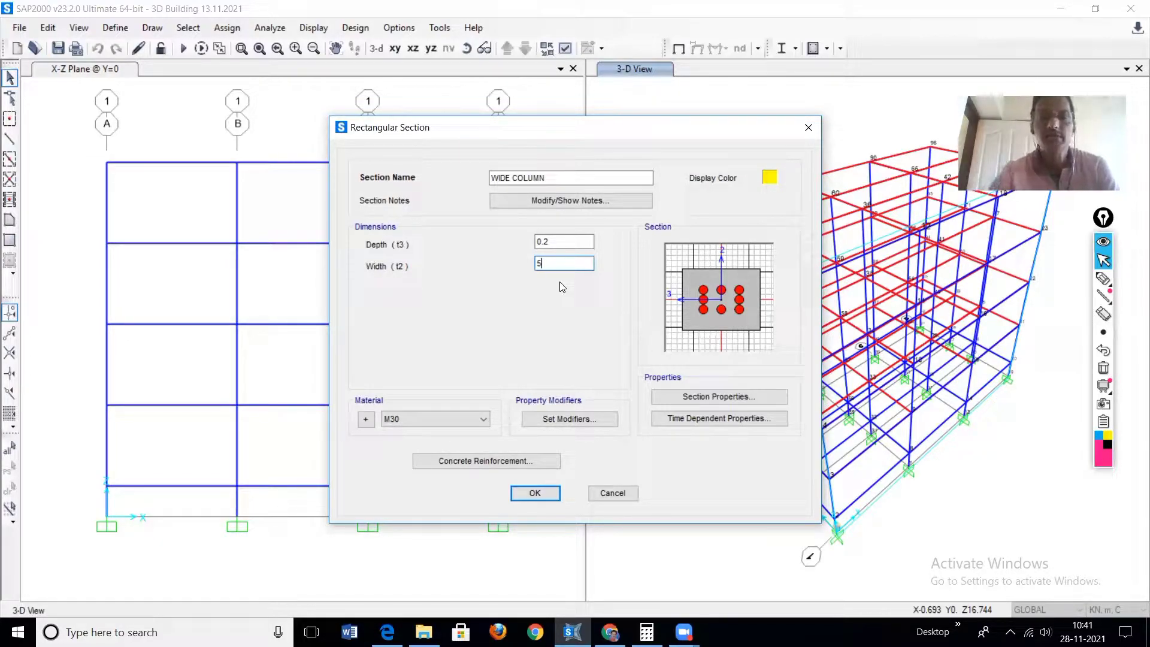
# - Choose M30 as the section material and open the concrete reinforcement data, moving it clear of the section dimensions and preview
pyautogui.click(484, 420)
pyautogui.click(419, 418)
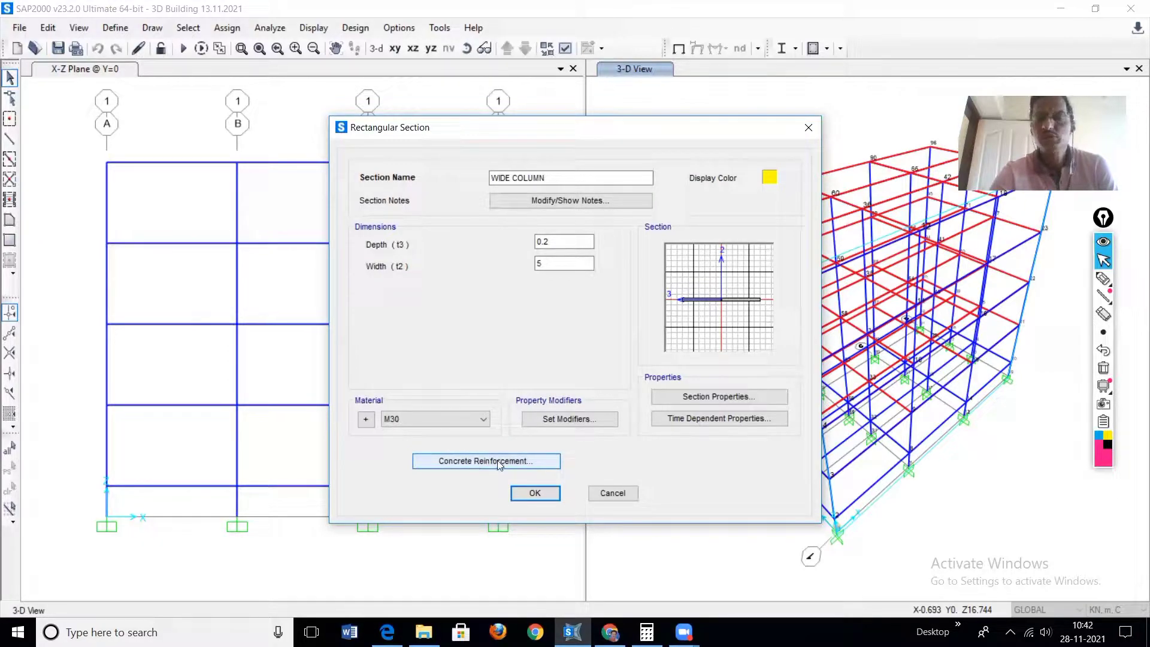
pyautogui.click(453, 460)
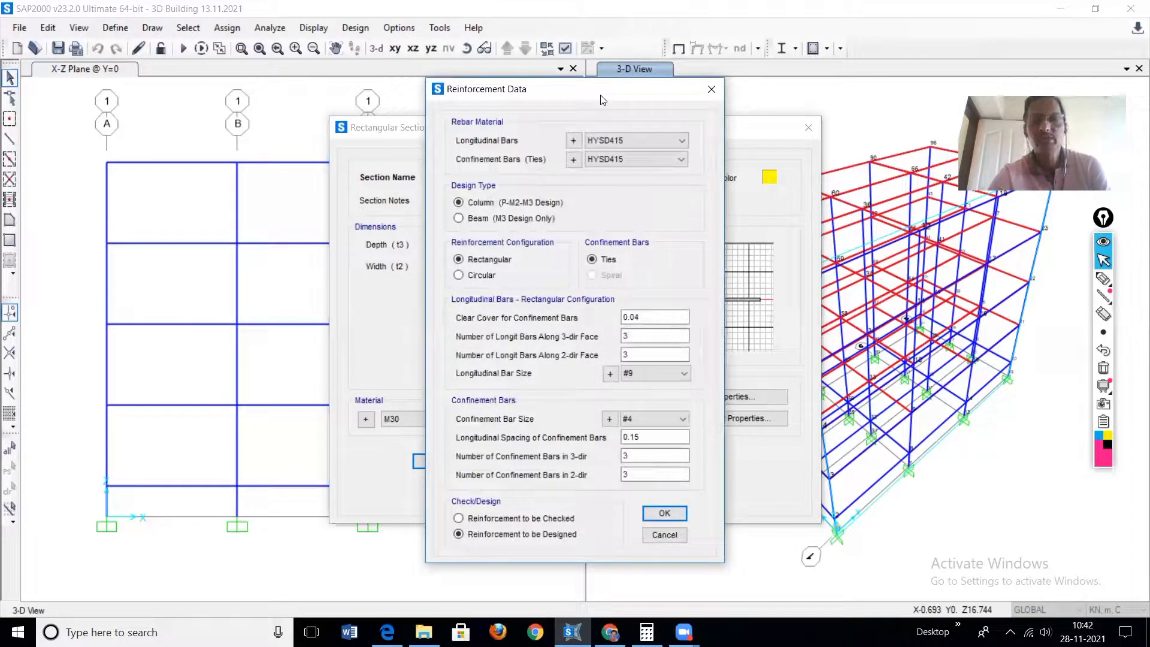
pyautogui.moveTo(603, 100); pyautogui.dragTo(353, 88)
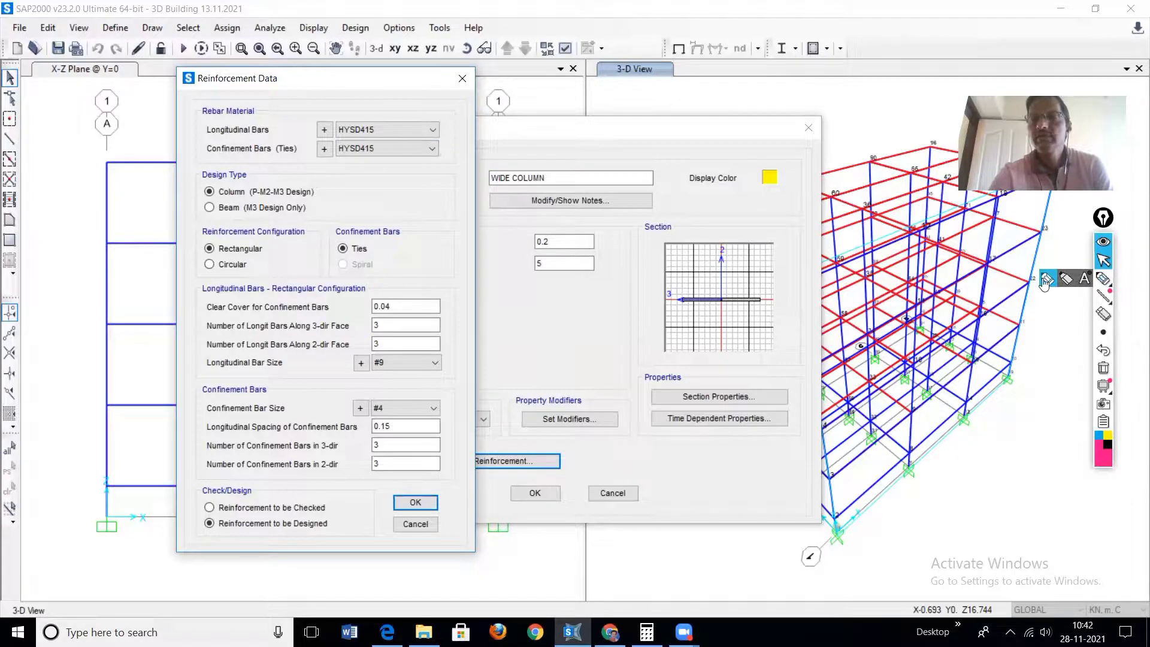
# - Underline the Column design type and the Reinforcement Configuration heading with the annotation pen
pyautogui.click(1103, 278)
pyautogui.moveTo(220, 197); pyautogui.dragTo(305, 196)
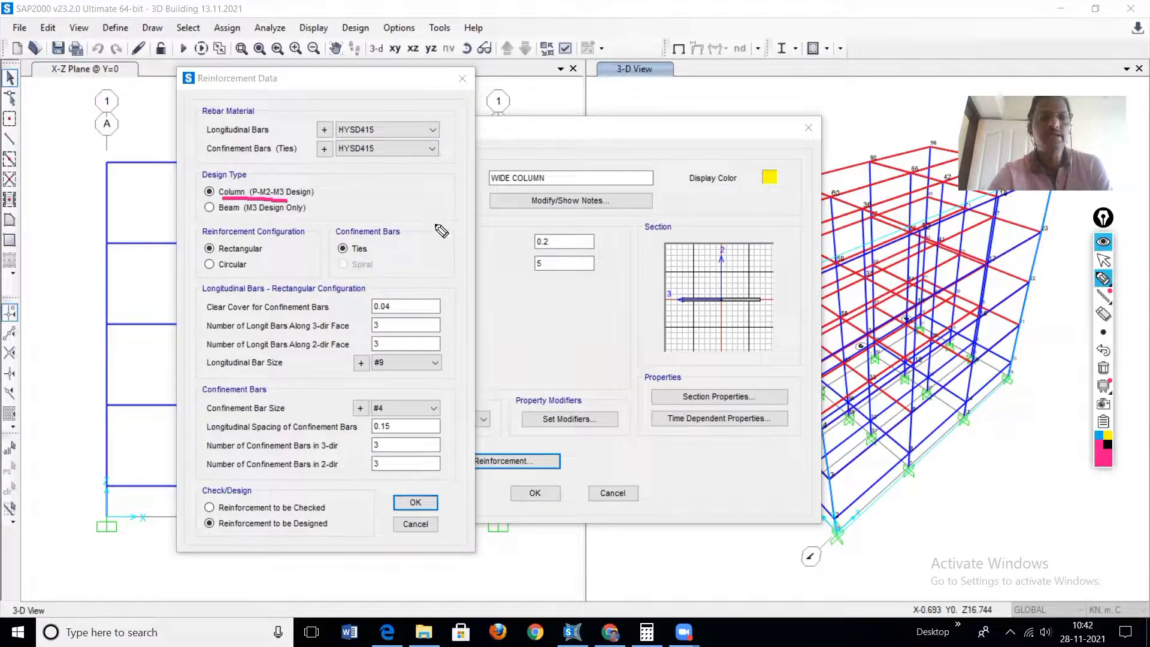
pyautogui.moveTo(204, 240); pyautogui.dragTo(288, 241)
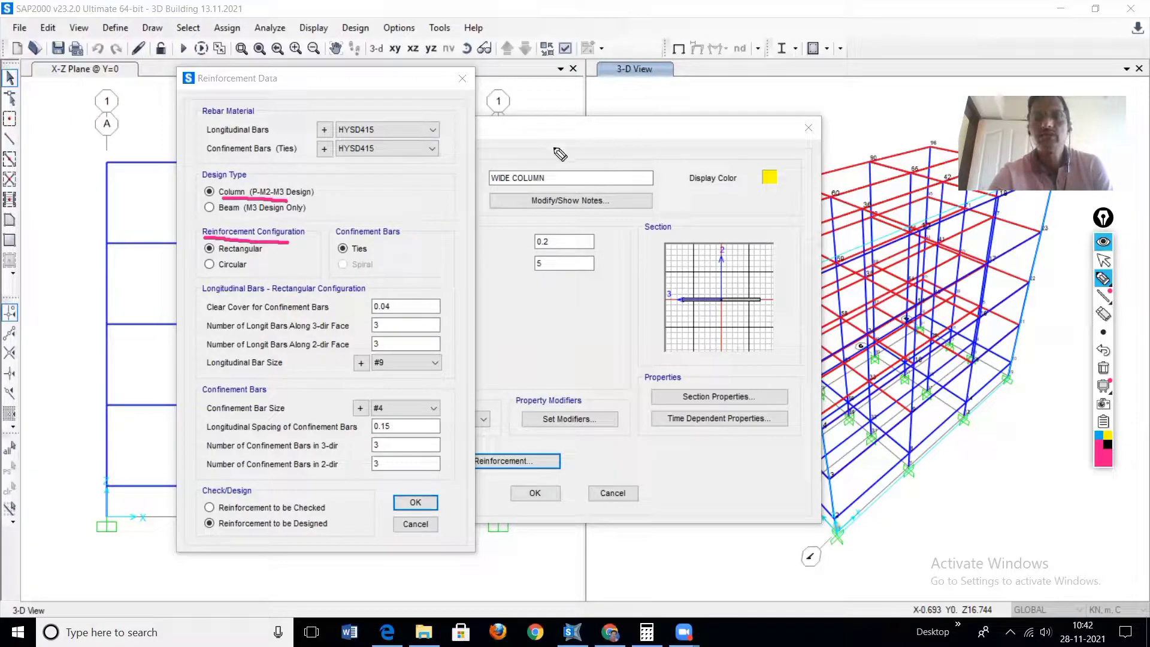
# - Sketch a long, thin column outline with the annotation pen and dot two rows of longitudinal bars along its long faces
pyautogui.moveTo(556, 135)
pyautogui.mouseDown()
pyautogui.moveTo(555, 168)
pyautogui.moveTo(788, 160)
pyautogui.mouseUp()
pyautogui.moveTo(555, 133)
pyautogui.mouseDown()
pyautogui.moveTo(557, 117)
pyautogui.moveTo(825, 106)
pyautogui.moveTo(826, 150)
pyautogui.moveTo(800, 165)
pyautogui.moveTo(717, 170)
pyautogui.mouseUp()
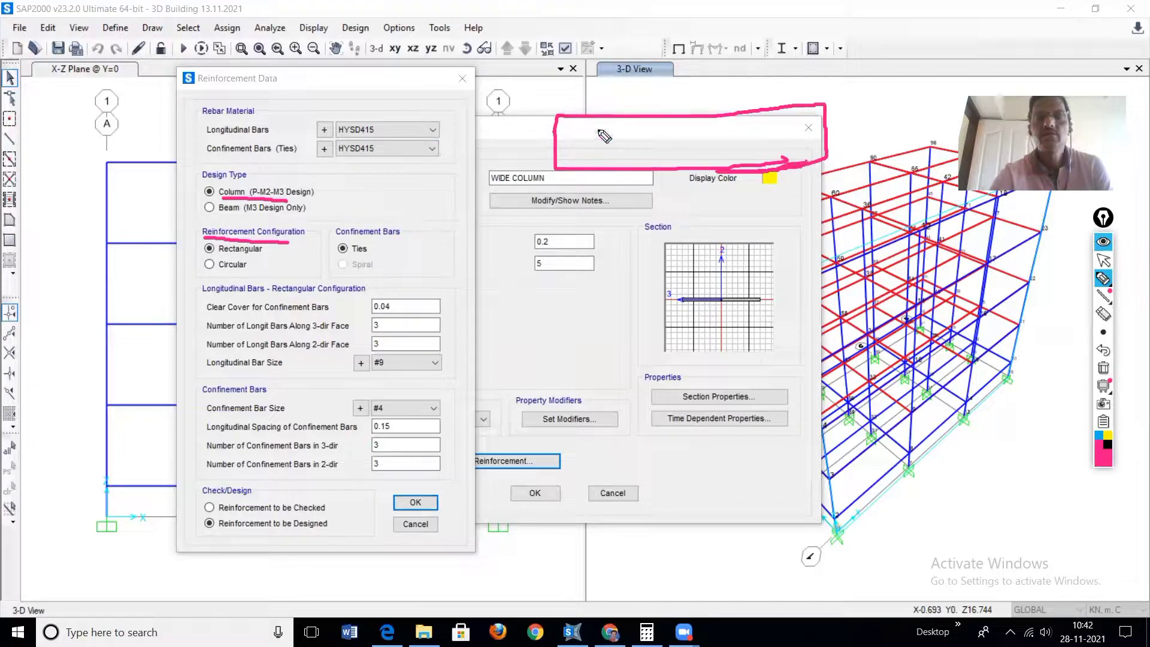
pyautogui.click(573, 124)
pyautogui.click(627, 123)
pyautogui.click(652, 125)
pyautogui.click(699, 125)
pyautogui.click(736, 122)
pyautogui.click(771, 119)
pyautogui.click(800, 120)
pyautogui.click(604, 158)
pyautogui.click(683, 159)
pyautogui.click(717, 160)
pyautogui.click(788, 156)
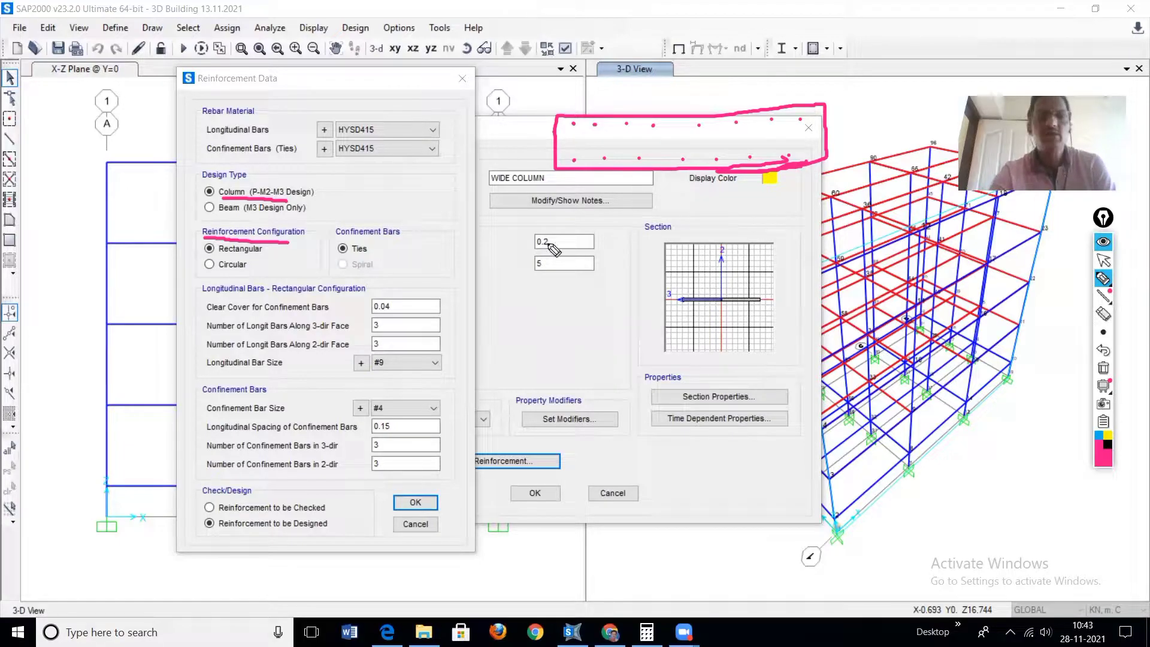
# - Underline the Rectangular, Ties and Longitudinal Bars settings, and set the clear cover for confinement bars to 0.015 m
pyautogui.moveTo(217, 253); pyautogui.dragTo(262, 251)
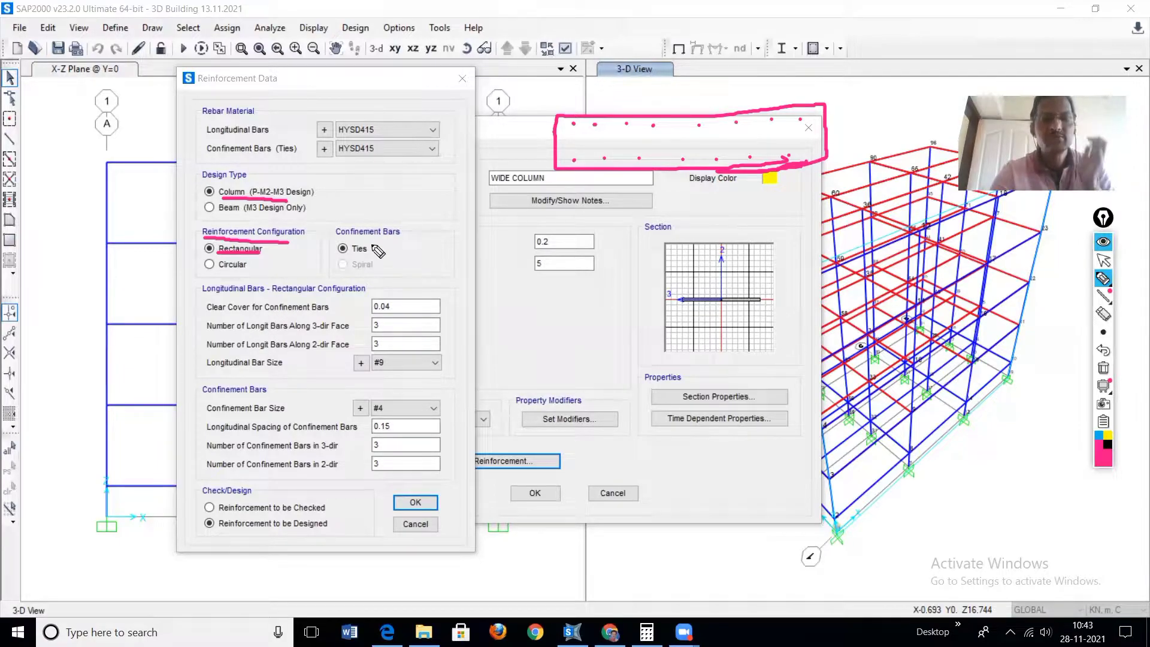
pyautogui.moveTo(337, 236)
pyautogui.mouseDown()
pyautogui.moveTo(399, 234)
pyautogui.moveTo(366, 255)
pyautogui.mouseUp()
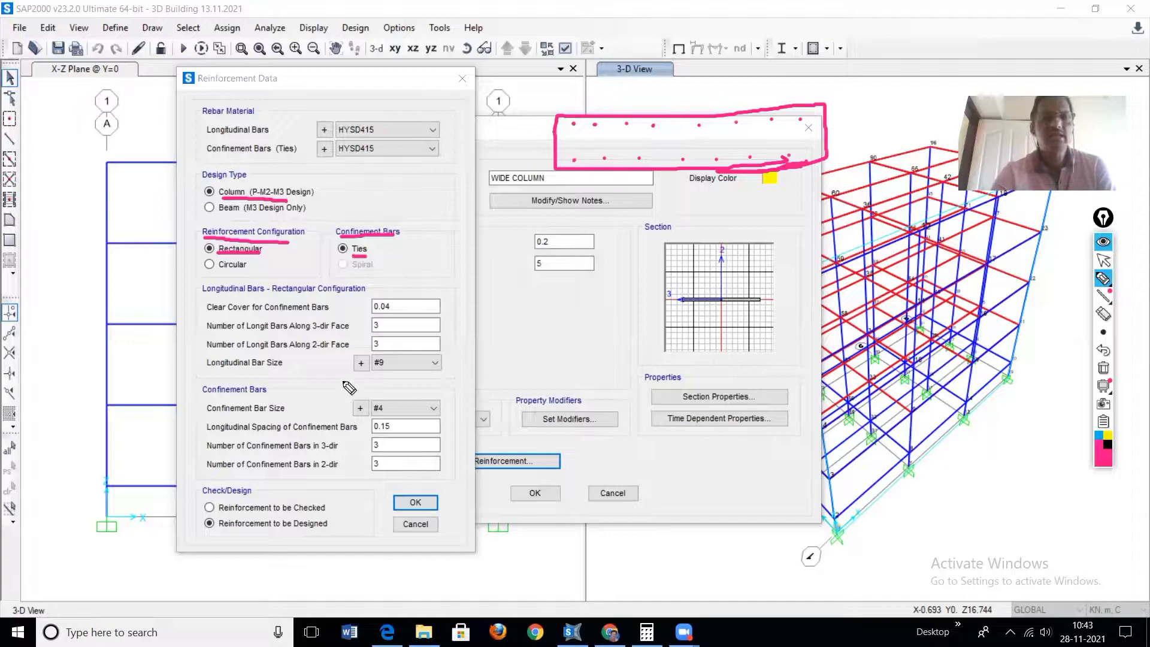
pyautogui.moveTo(213, 295); pyautogui.dragTo(263, 294)
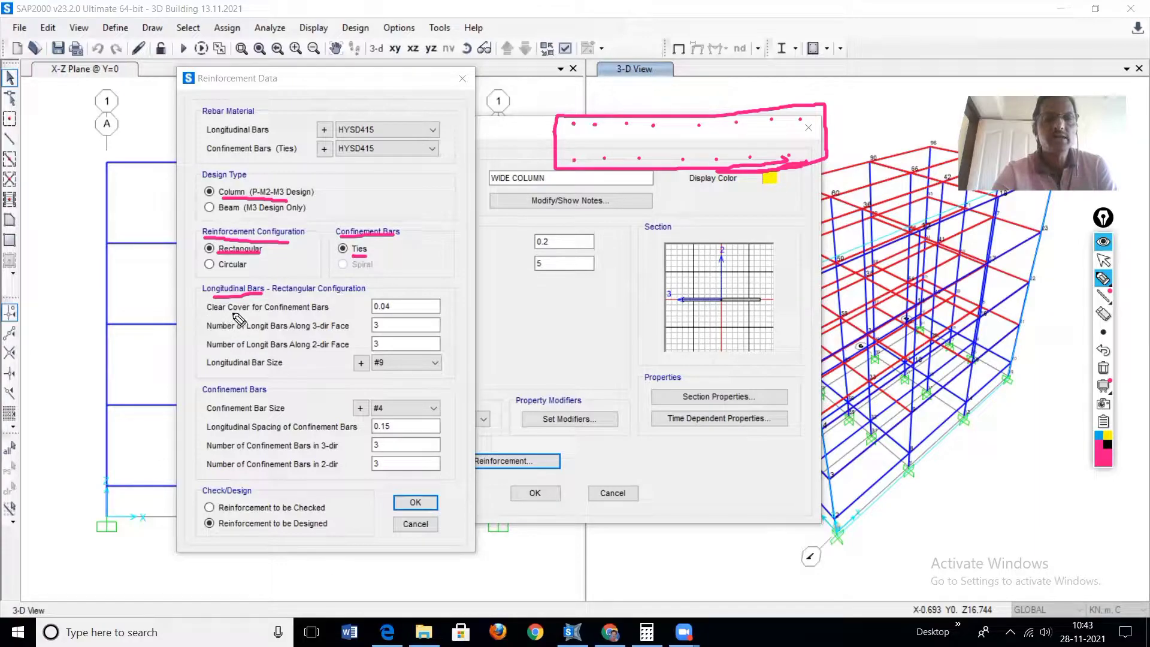
pyautogui.moveTo(227, 313); pyautogui.dragTo(251, 313)
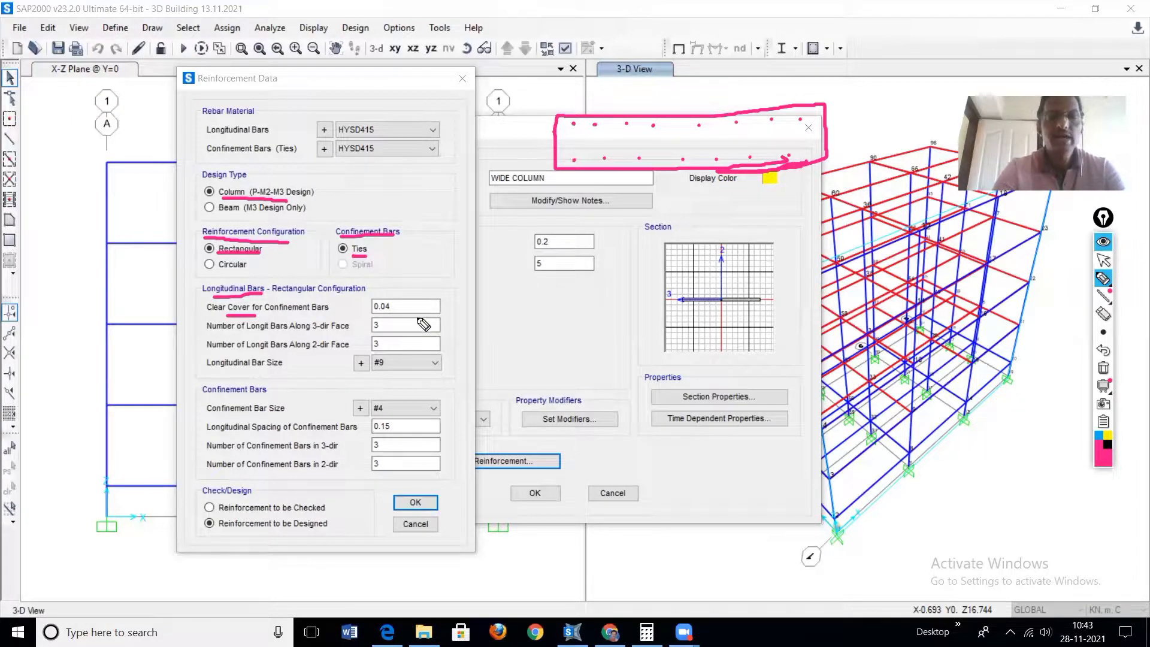
pyautogui.click(395, 306)
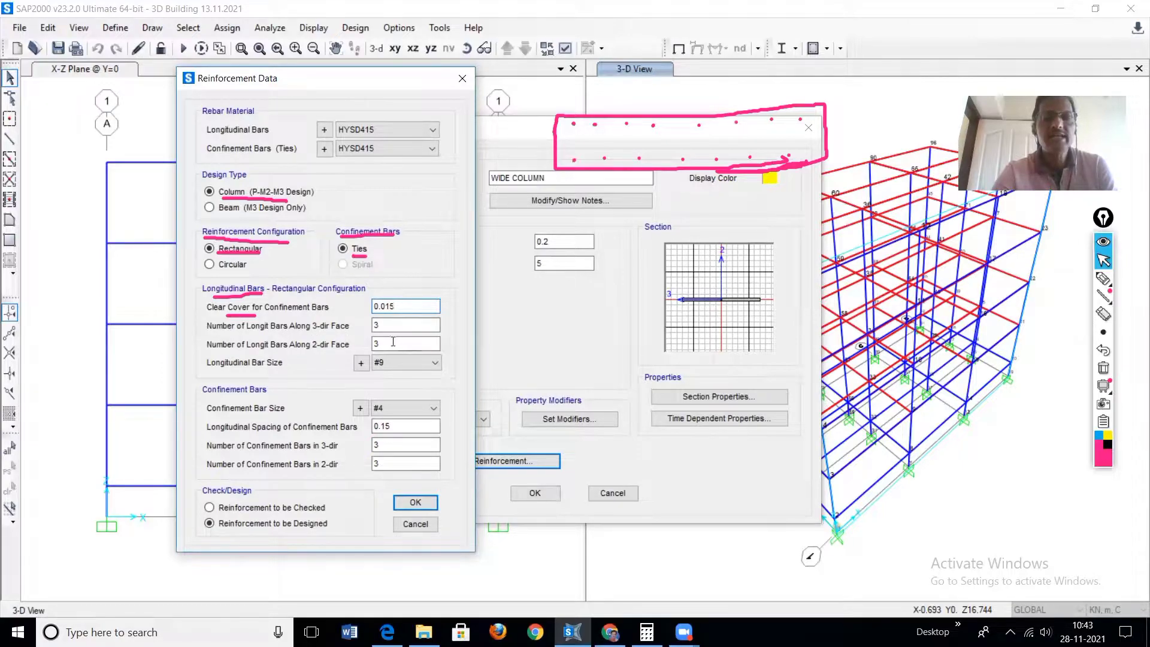
# - Underline the two longitudinal bar count settings and annotate the sketched column with a lengthwise axis arrow and a 5000 length
pyautogui.click(1103, 278)
pyautogui.moveTo(202, 330)
pyautogui.mouseDown()
pyautogui.moveTo(246, 329)
pyautogui.moveTo(238, 353)
pyautogui.mouseUp()
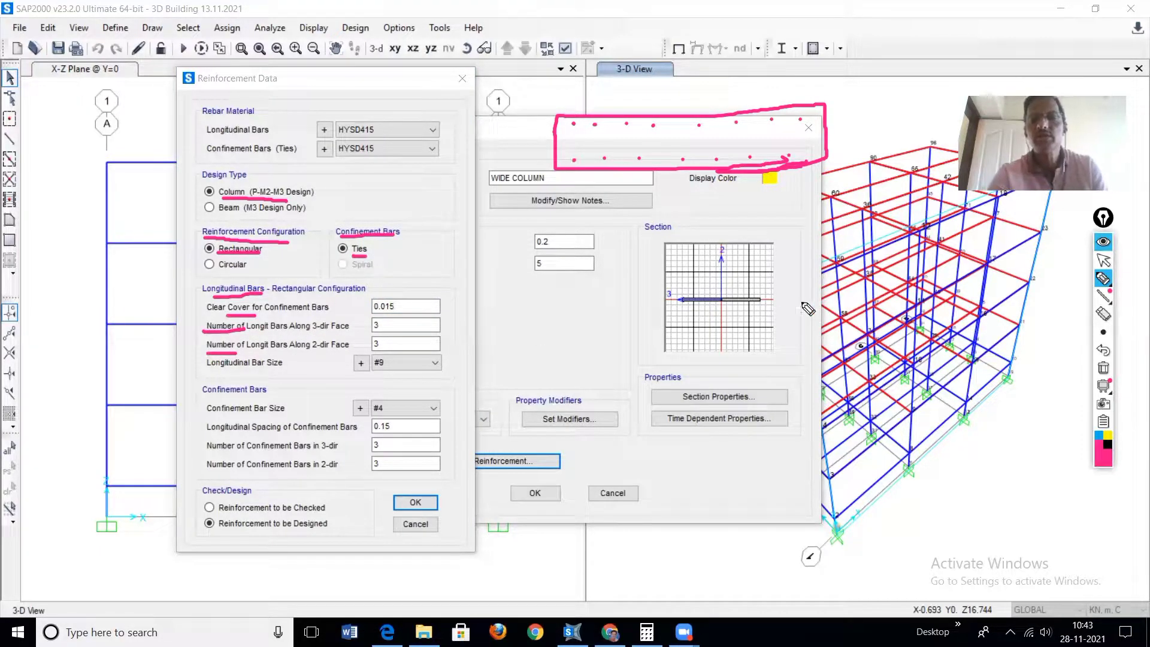
pyautogui.moveTo(657, 280)
pyautogui.mouseDown()
pyautogui.moveTo(702, 319)
pyautogui.moveTo(788, 318)
pyautogui.mouseUp()
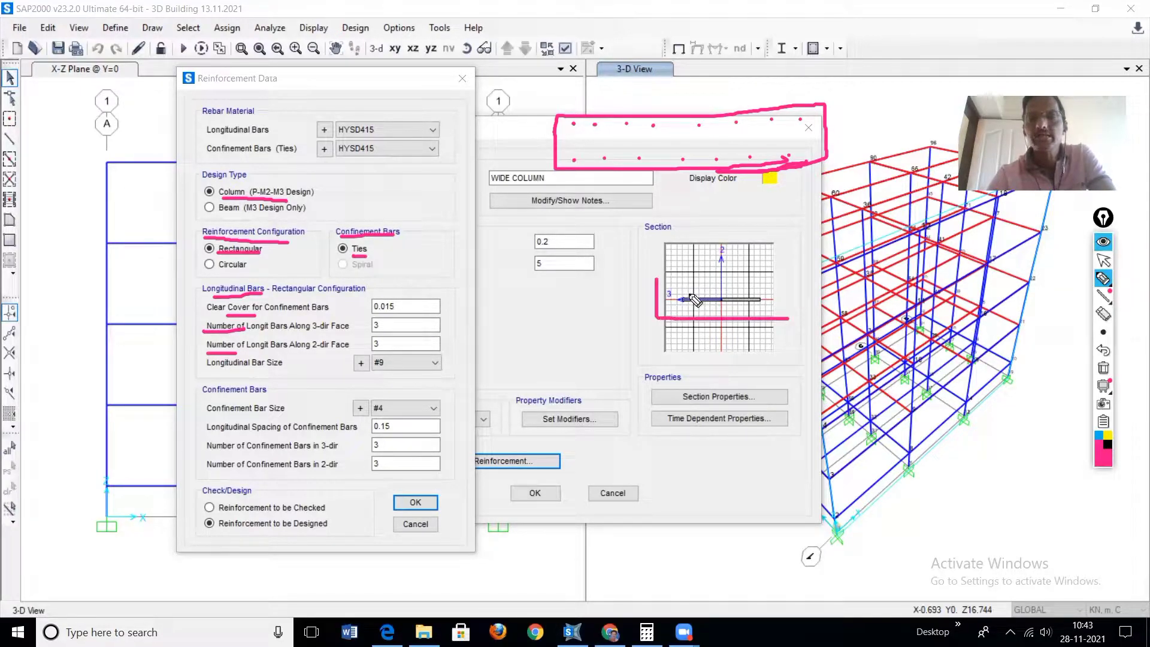
pyautogui.moveTo(513, 142)
pyautogui.mouseDown()
pyautogui.moveTo(877, 126)
pyautogui.moveTo(850, 137)
pyautogui.moveTo(850, 119)
pyautogui.mouseUp()
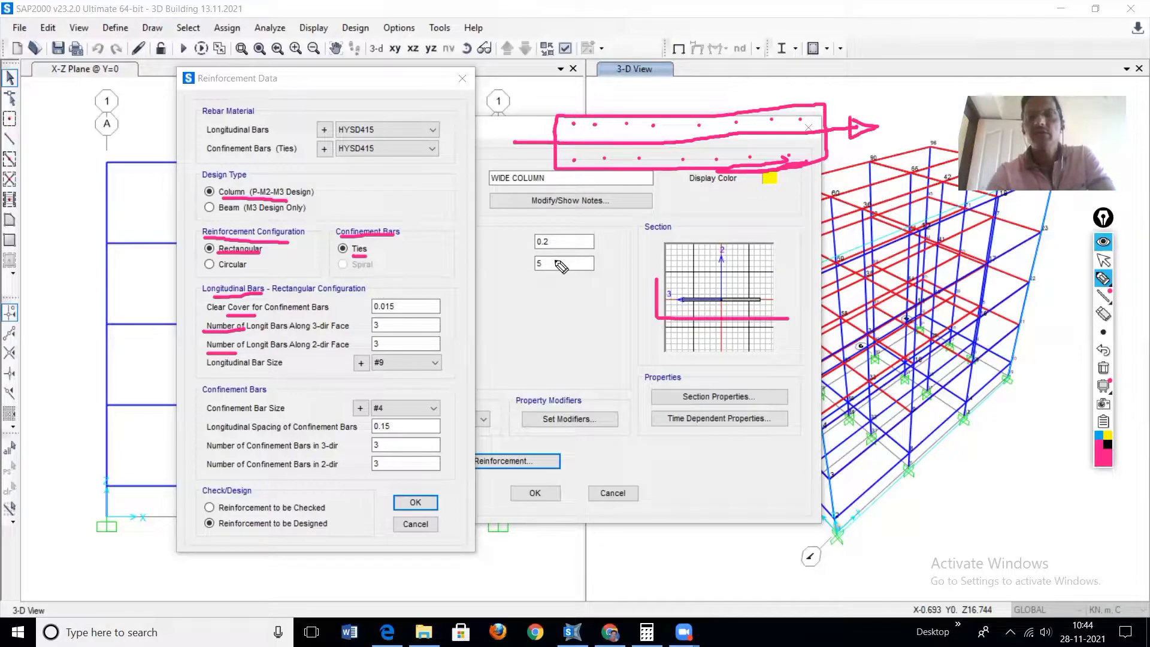
pyautogui.moveTo(519, 142)
pyautogui.mouseDown()
pyautogui.moveTo(497, 143)
pyautogui.moveTo(513, 148)
pyautogui.mouseUp()
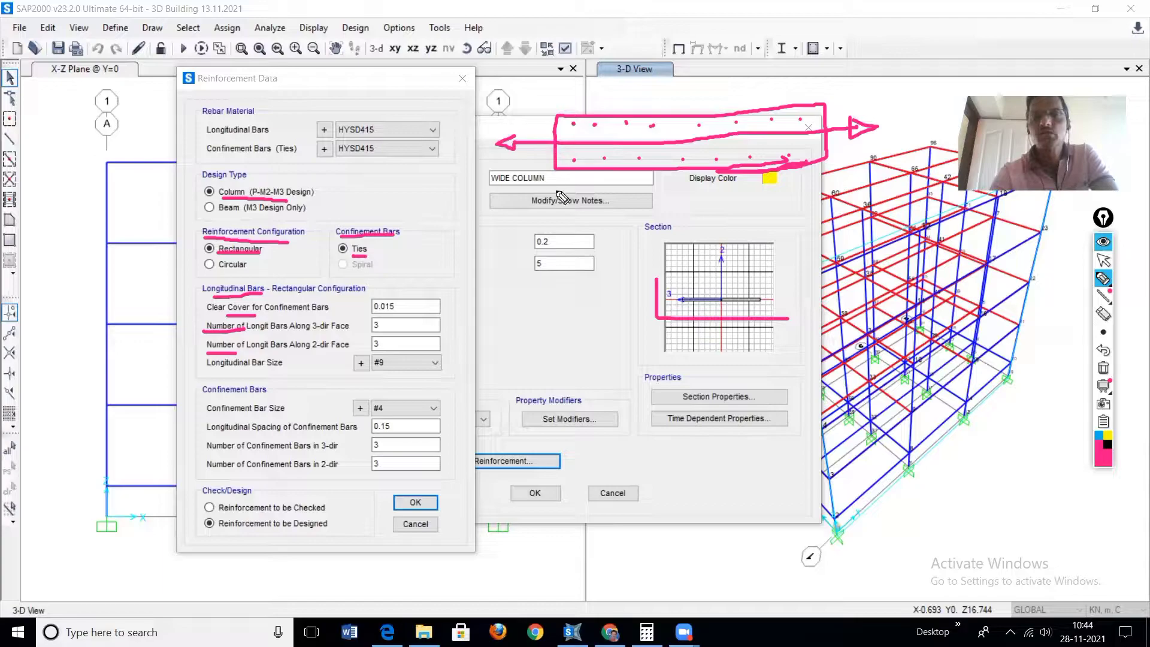
pyautogui.moveTo(561, 192)
pyautogui.mouseDown()
pyautogui.moveTo(560, 217)
pyautogui.moveTo(674, 206)
pyautogui.moveTo(662, 212)
pyautogui.moveTo(678, 196)
pyautogui.moveTo(683, 214)
pyautogui.moveTo(706, 204)
pyautogui.moveTo(702, 196)
pyautogui.moveTo(716, 210)
pyautogui.moveTo(723, 196)
pyautogui.moveTo(826, 197)
pyautogui.moveTo(821, 207)
pyautogui.mouseUp()
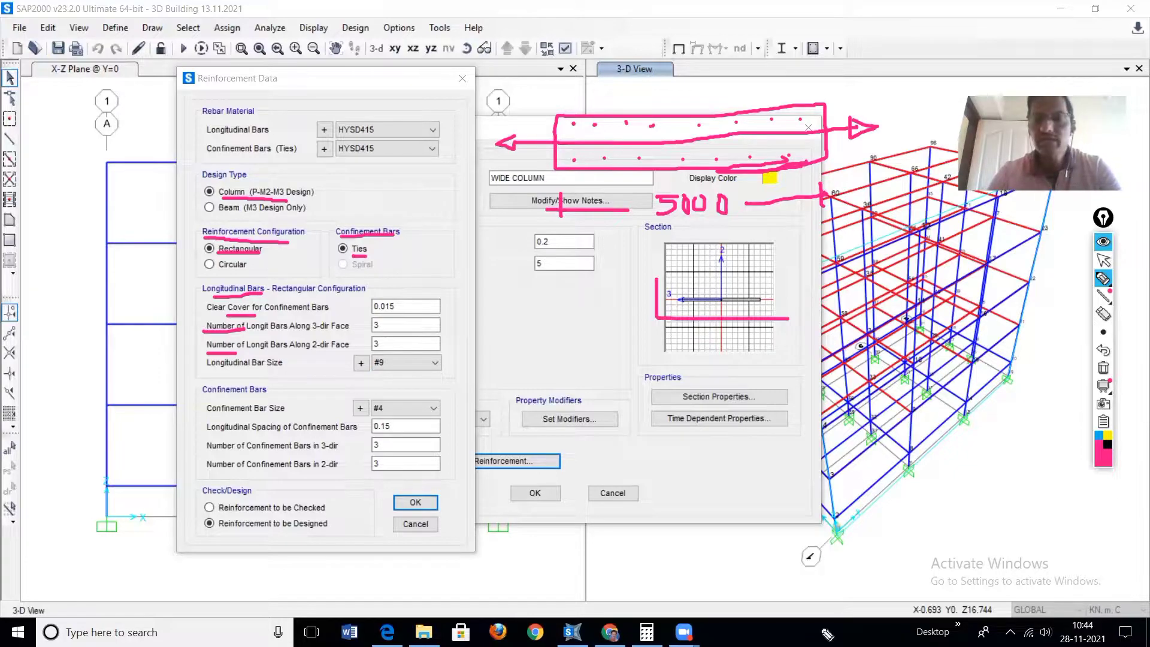
# - Switch to the Calculator, reset it to zero and erase all pen annotations from the screen
pyautogui.click(1103, 261)
pyautogui.click(648, 630)
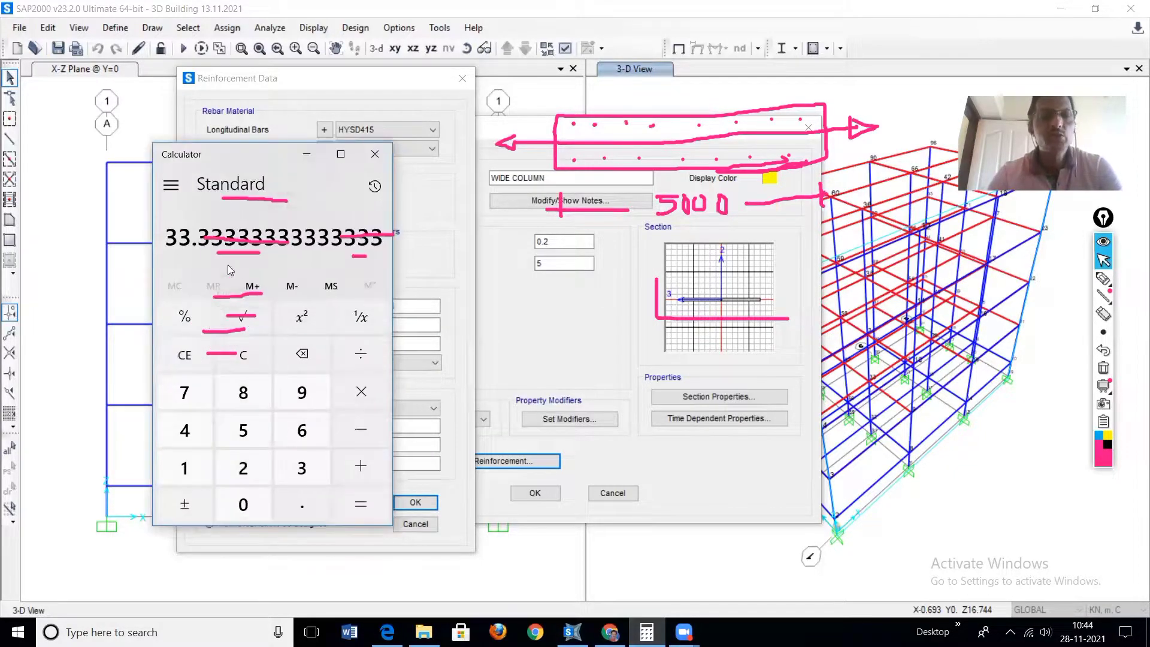
pyautogui.click(254, 364)
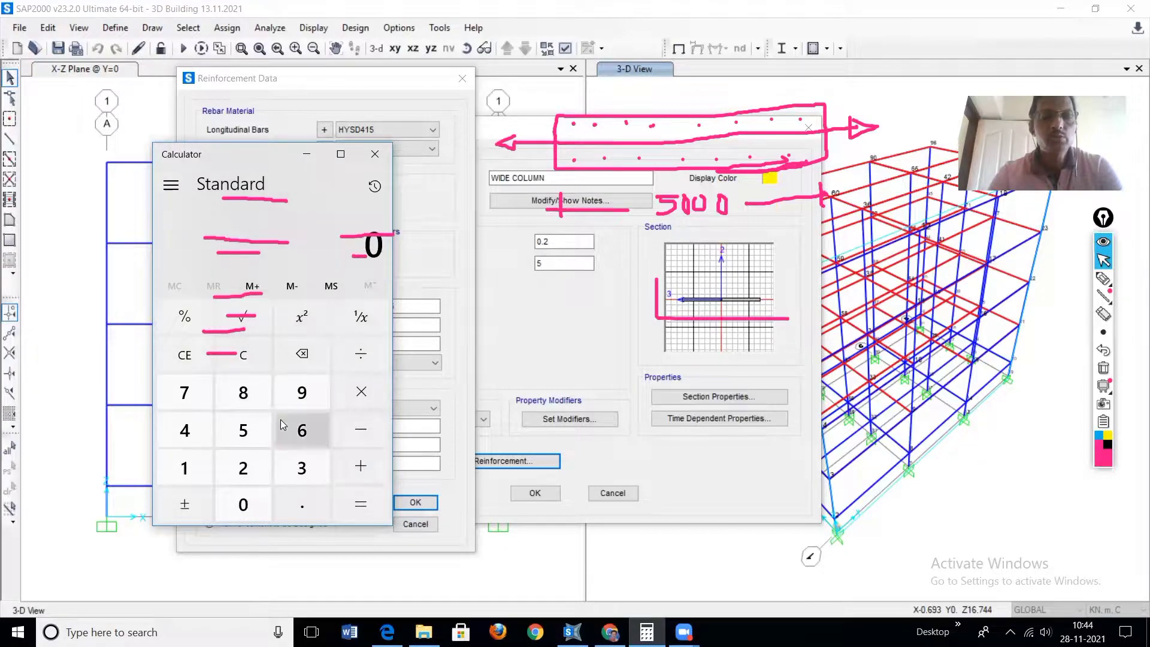
pyautogui.click(1104, 369)
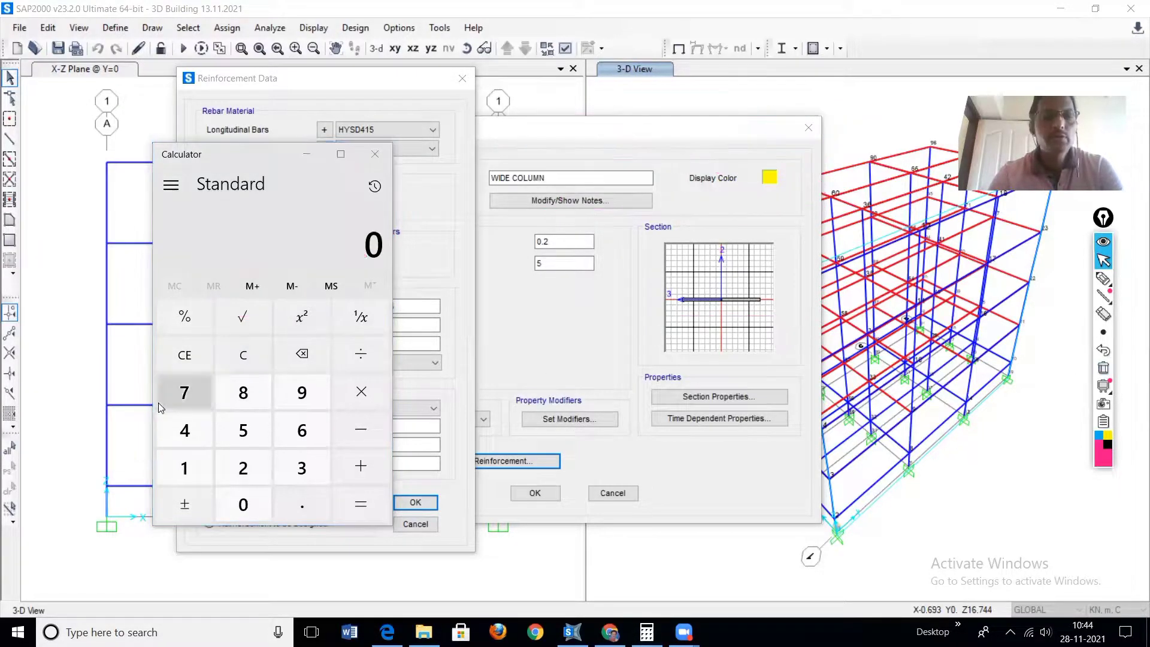
# - Calculate 5000 ÷ 150 and set the number of longitudinal bars along the 3-dir face to 32
pyautogui.click(243, 430)
pyautogui.click(246, 503)
pyautogui.click(246, 503)
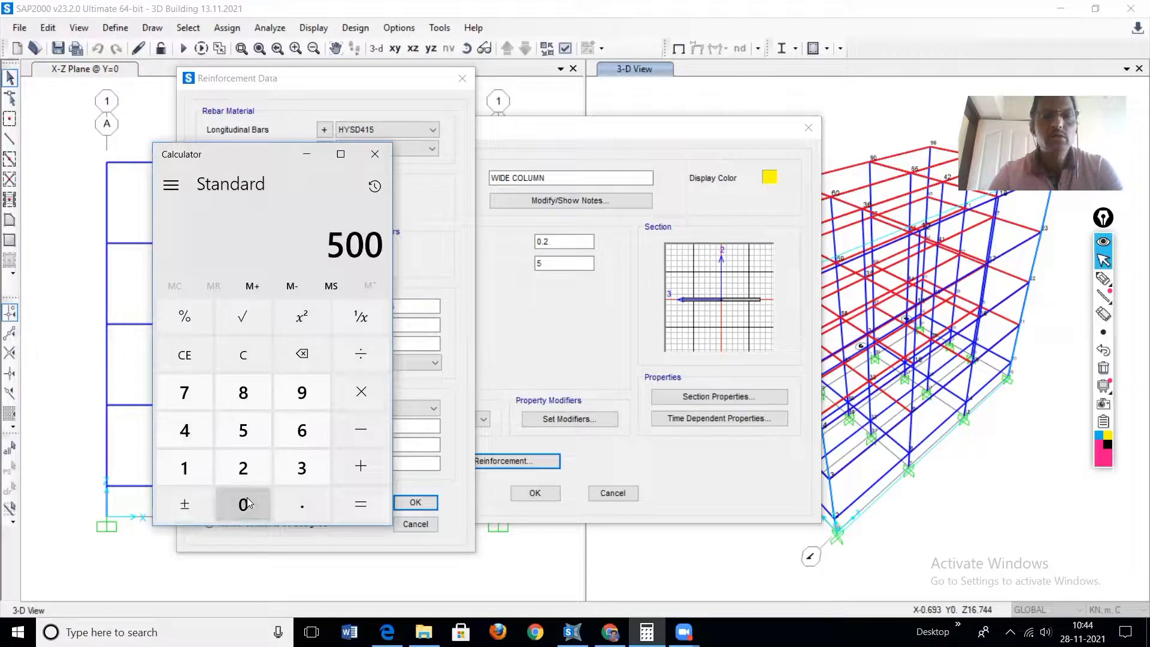
pyautogui.click(245, 503)
pyautogui.click(371, 355)
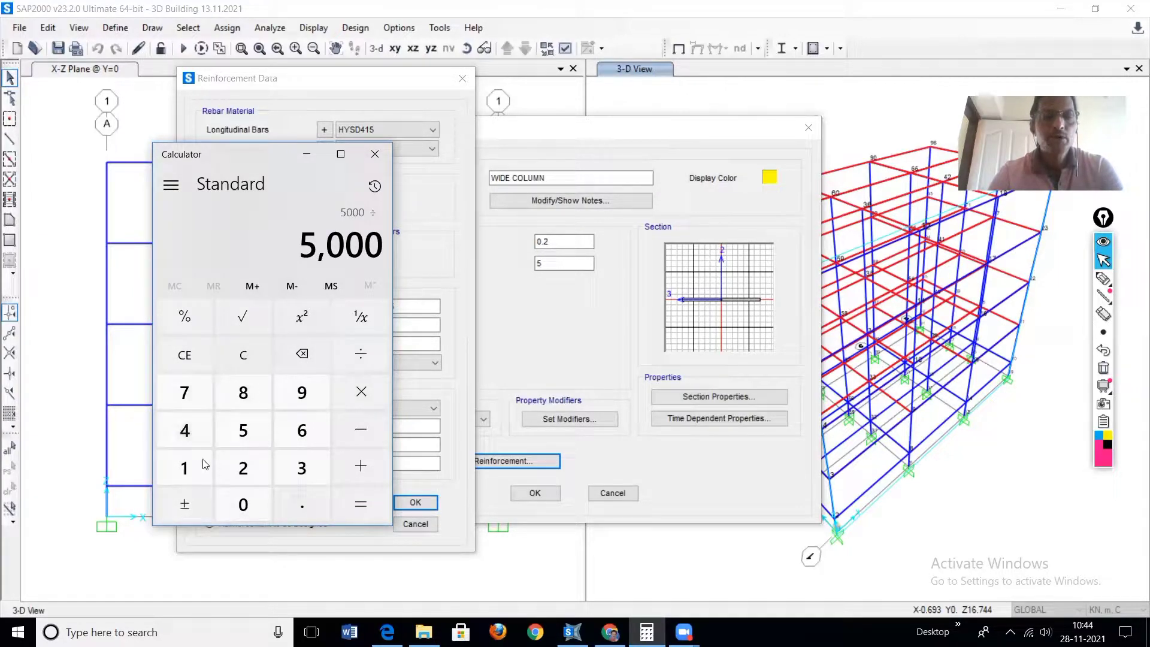
pyautogui.click(195, 472)
pyautogui.click(246, 431)
pyautogui.click(243, 510)
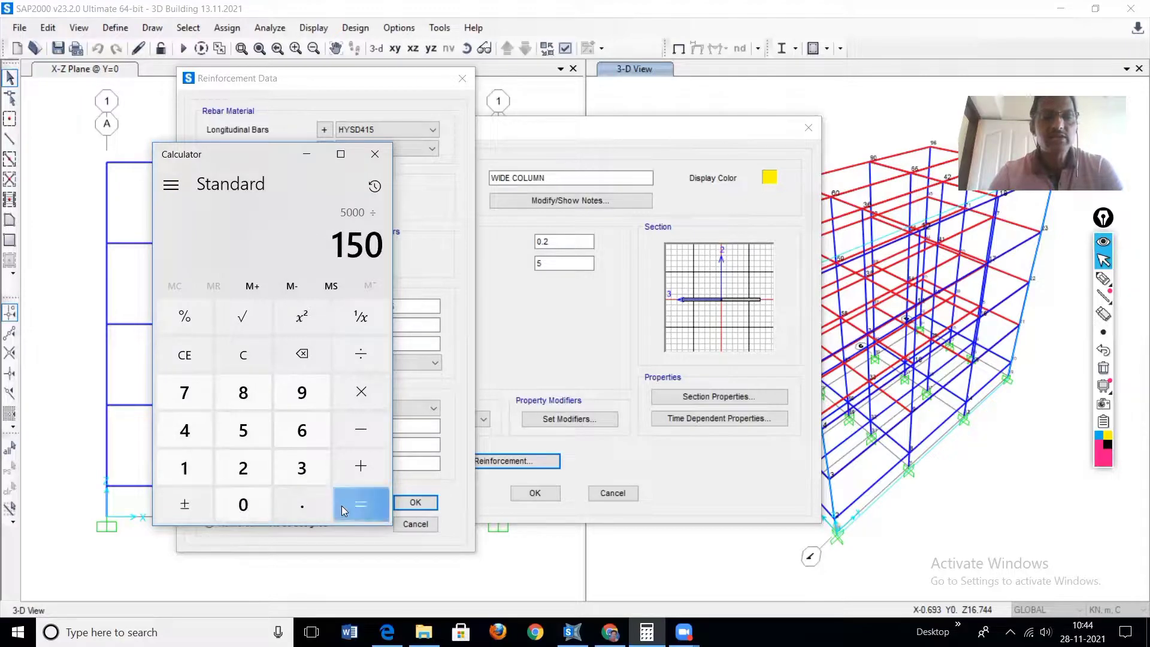
pyautogui.click(356, 502)
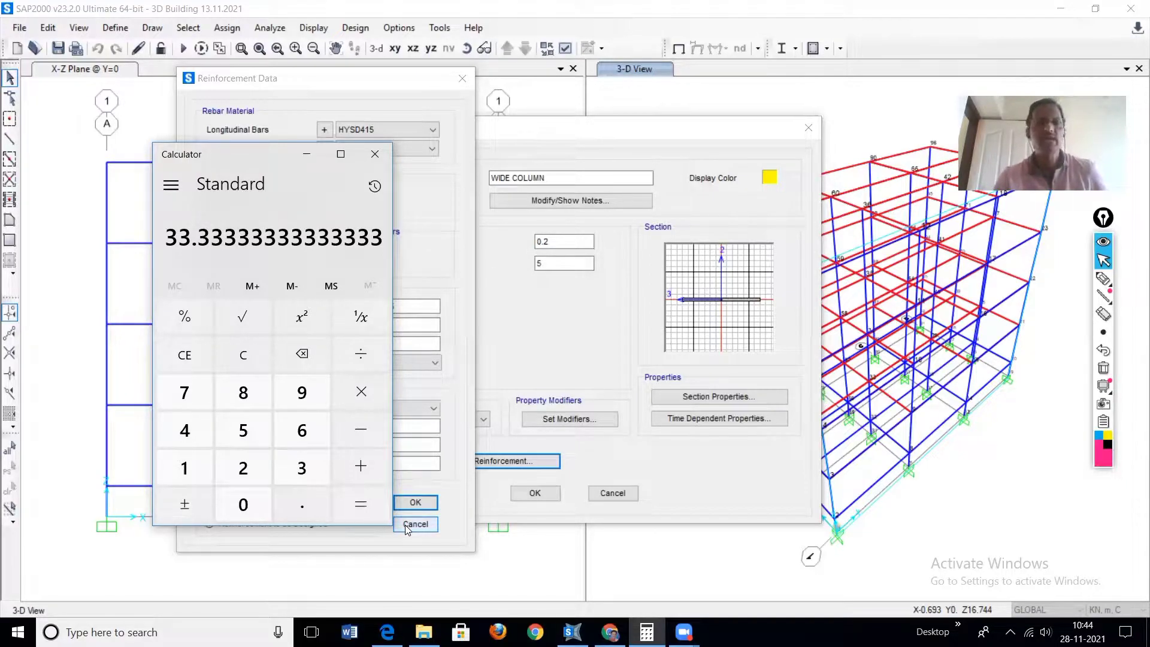
pyautogui.click(309, 157)
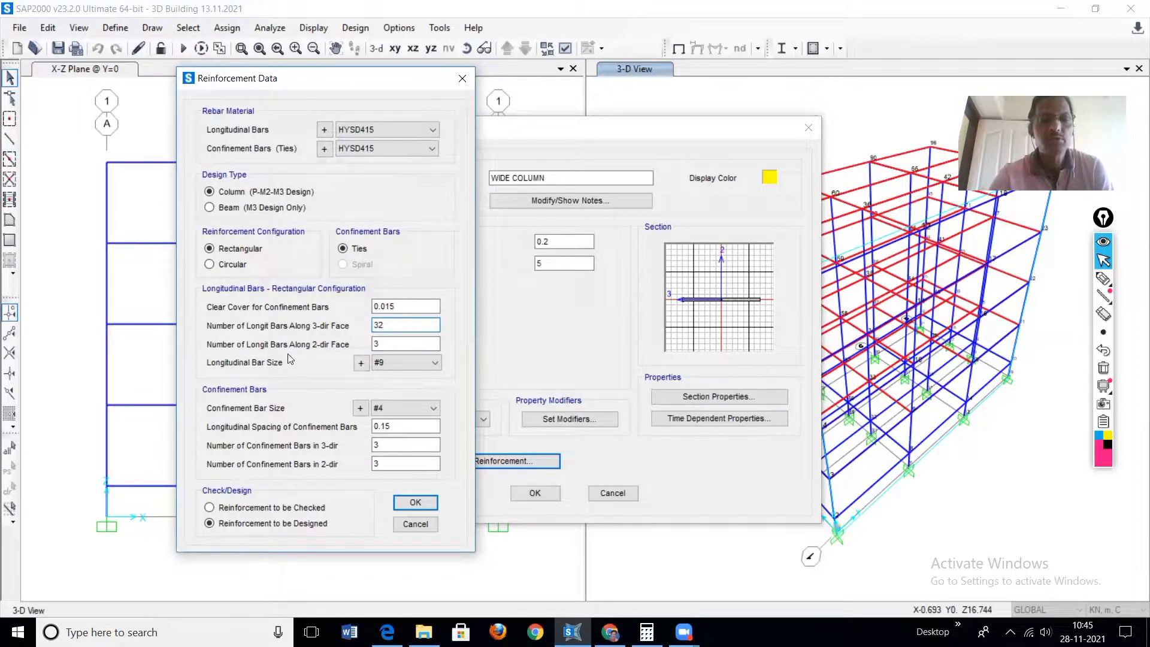
# - Underline the 2-dir longitudinal bar count label and sketch a long, thin column outline with two rows of bar dots using the annotation pen
pyautogui.click(1101, 279)
pyautogui.moveTo(272, 350); pyautogui.dragTo(292, 353)
pyautogui.moveTo(619, 91)
pyautogui.mouseDown()
pyautogui.moveTo(625, 122)
pyautogui.moveTo(874, 118)
pyautogui.mouseUp()
pyautogui.moveTo(618, 90)
pyautogui.mouseDown()
pyautogui.moveTo(863, 85)
pyautogui.moveTo(879, 121)
pyautogui.mouseUp()
pyautogui.click(644, 101)
pyautogui.click(670, 98)
pyautogui.click(723, 101)
pyautogui.click(763, 97)
pyautogui.click(808, 96)
pyautogui.click(850, 97)
pyautogui.click(653, 113)
pyautogui.click(692, 116)
pyautogui.click(749, 113)
pyautogui.click(794, 111)
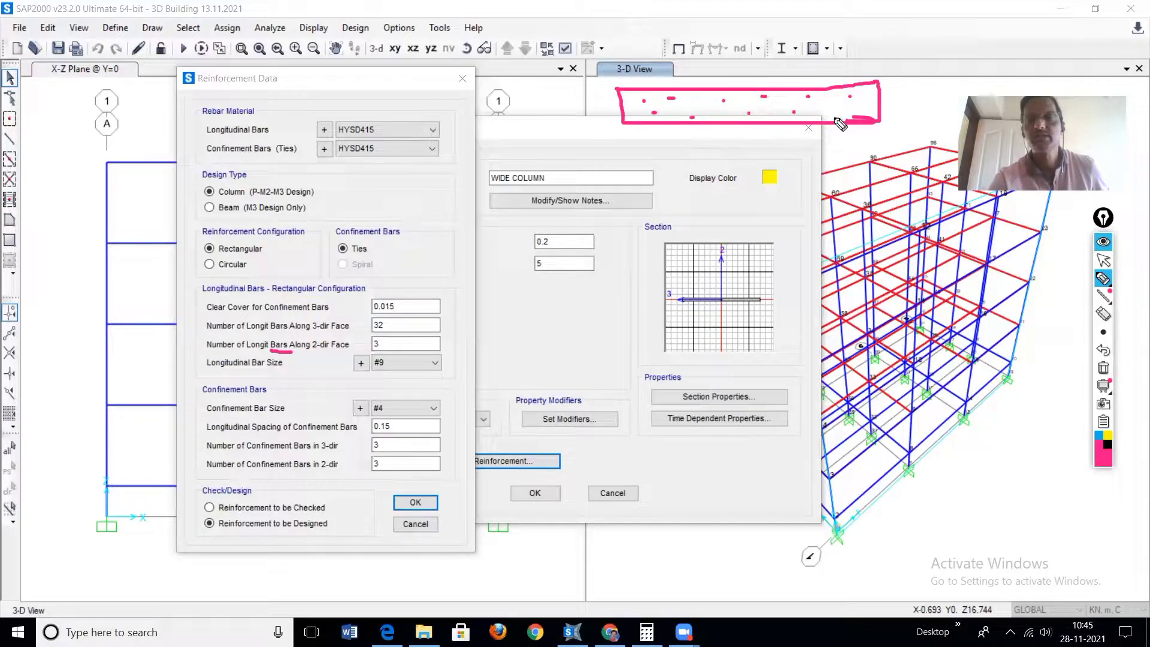
pyautogui.click(850, 118)
# - Mark lengthwise and transverse axes on the sketched column, labelling the transverse one 2, and set the number of longitudinal bars along the 2-dir face to 2
pyautogui.moveTo(580, 109); pyautogui.dragTo(630, 113)
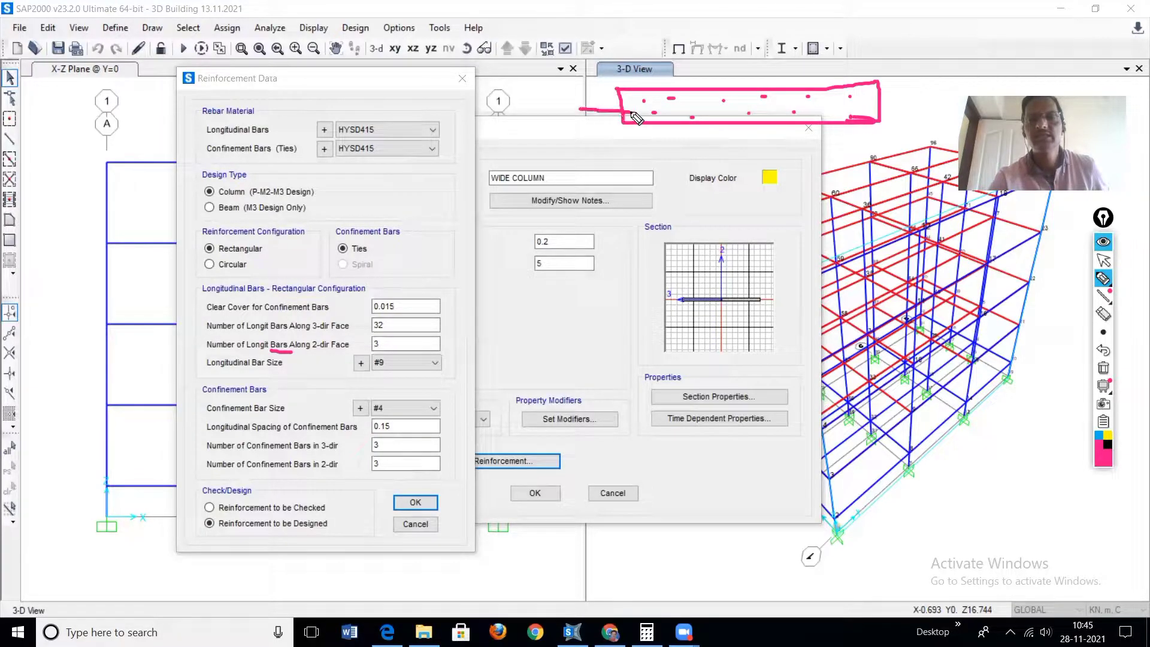
pyautogui.moveTo(707, 76); pyautogui.dragTo(709, 139)
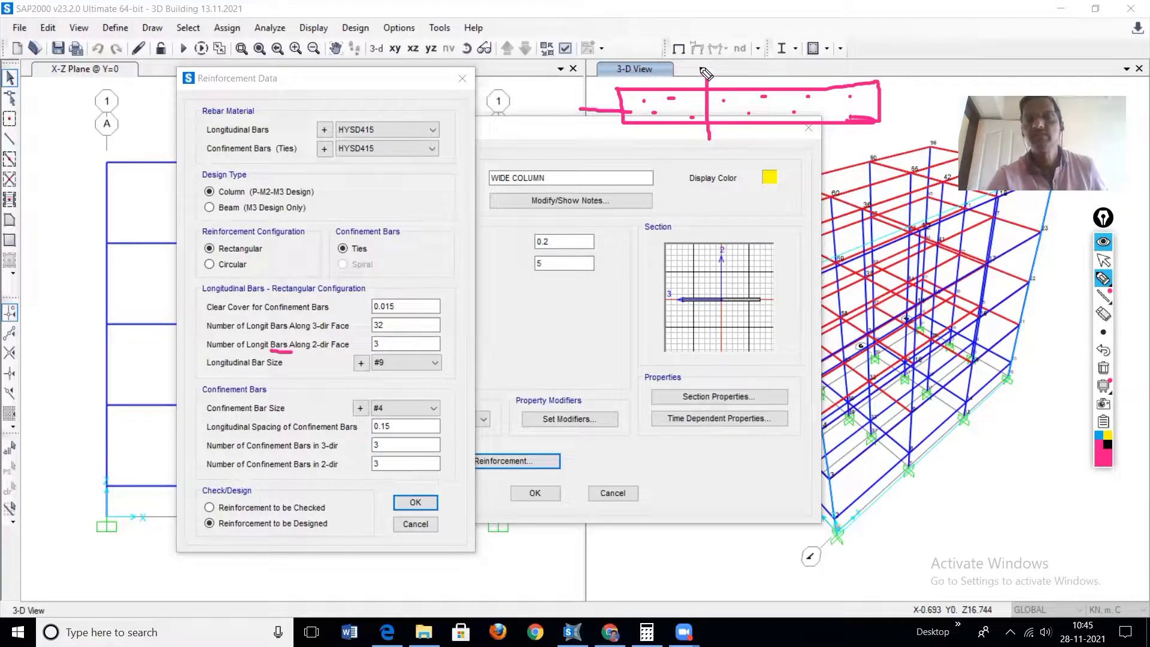
pyautogui.moveTo(717, 61); pyautogui.dragTo(720, 73)
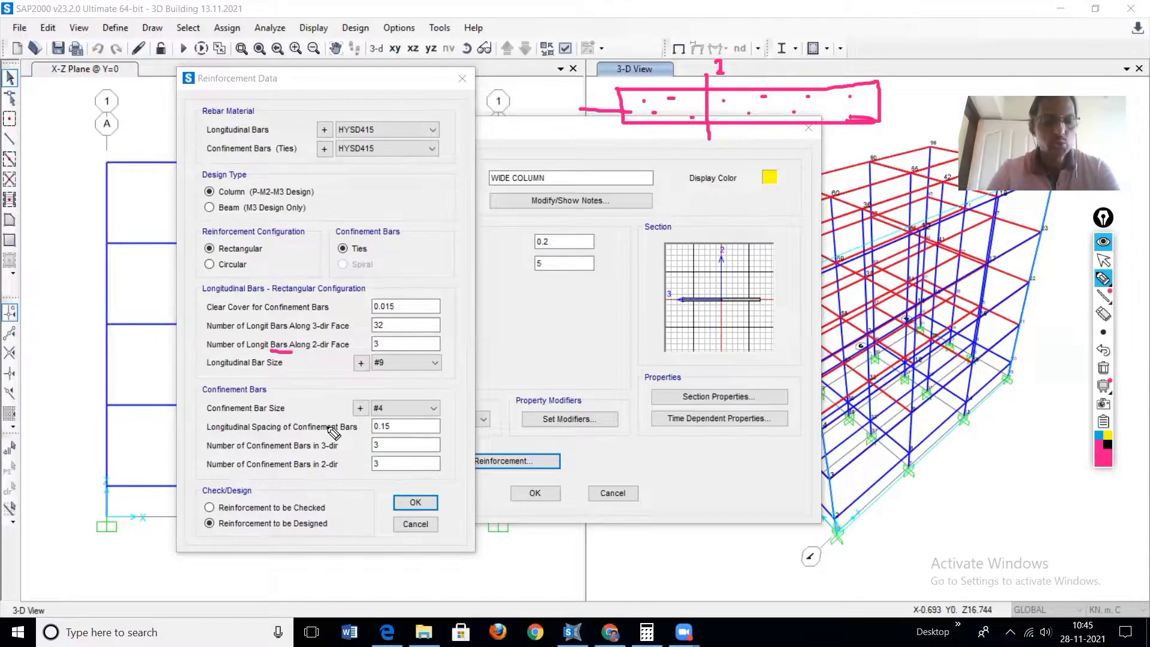
pyautogui.hotkey('ctrl', 'shift', '2')
pyautogui.click(391, 342)
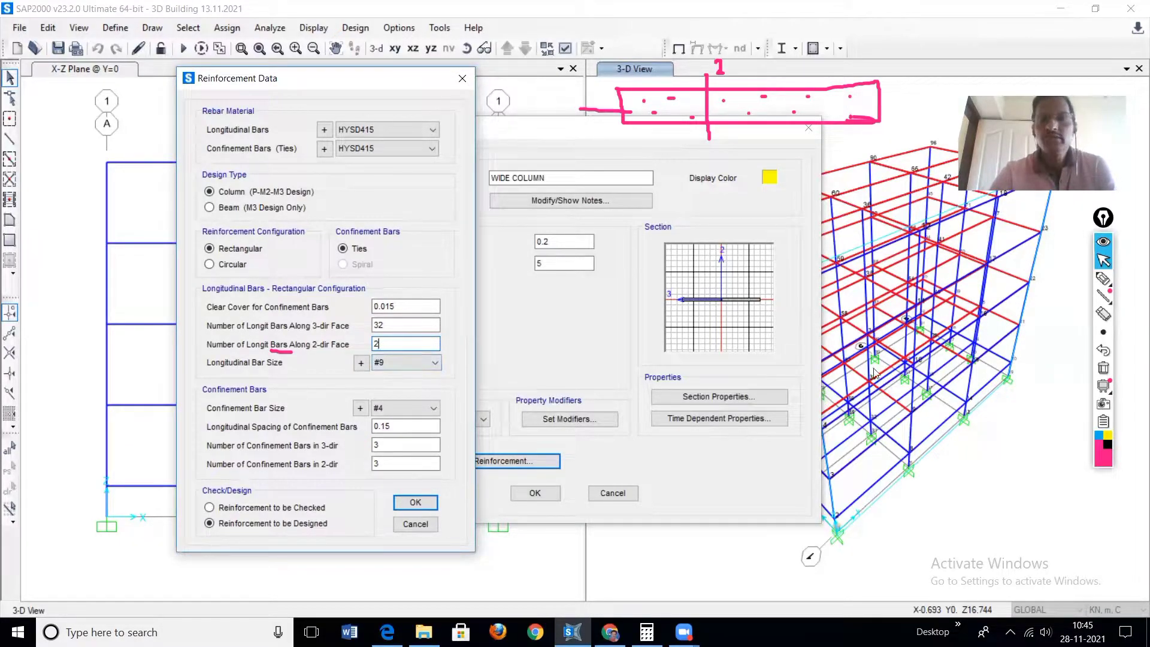
# - Tick both longitudinal bar count settings with the annotation pen and label the sketch's lengthwise axis 3
pyautogui.click(1103, 278)
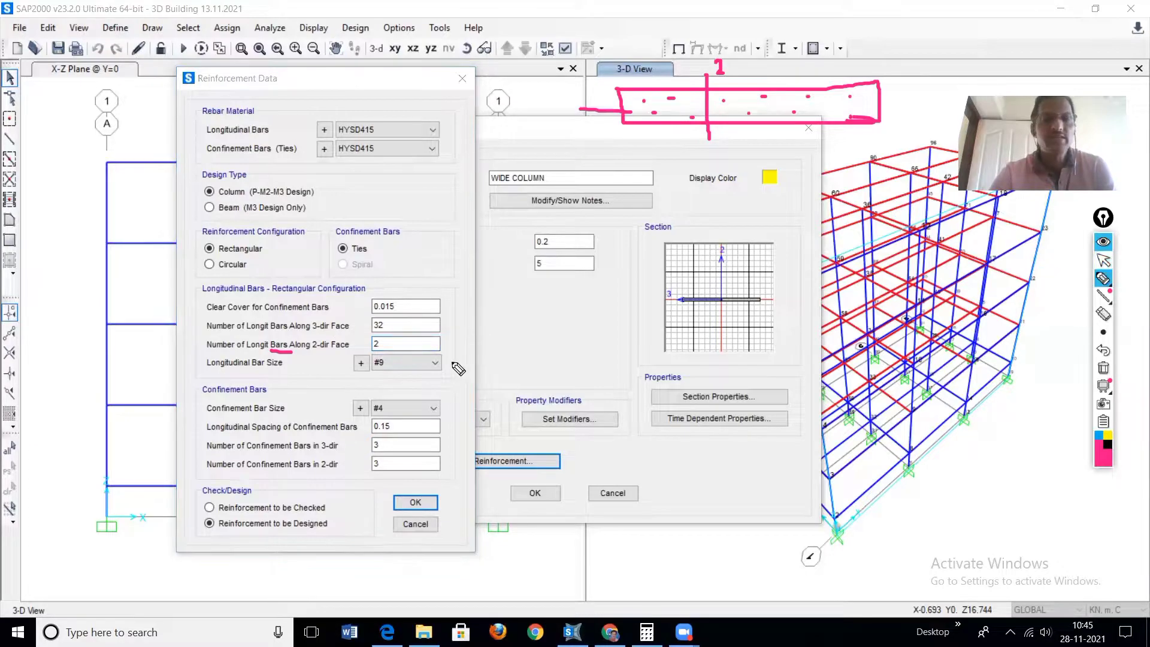
pyautogui.moveTo(183, 322)
pyautogui.mouseDown()
pyautogui.moveTo(205, 320)
pyautogui.moveTo(205, 338)
pyautogui.mouseUp()
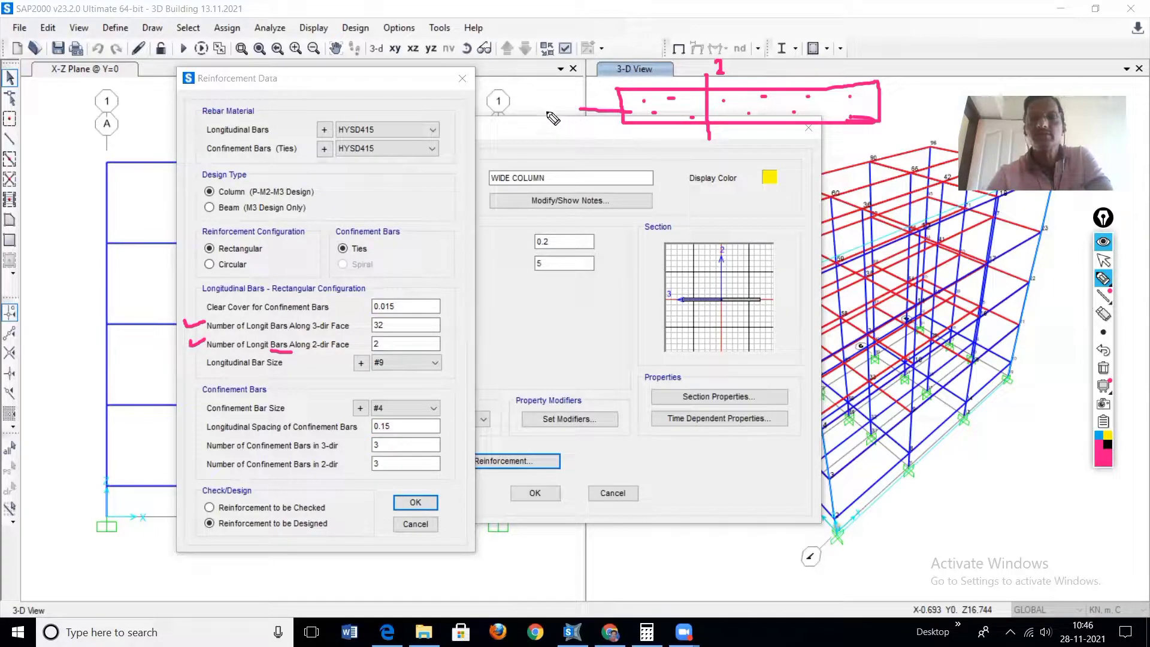
pyautogui.moveTo(547, 112); pyautogui.dragTo(547, 124)
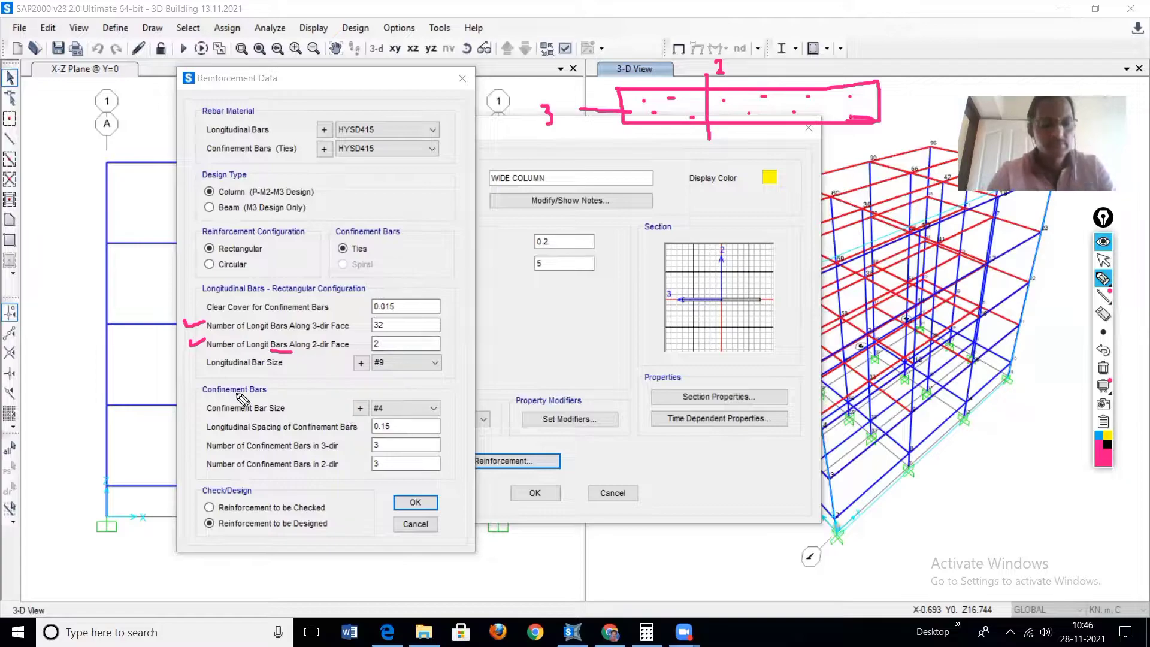
# - Set the longitudinal bar size to 10d
pyautogui.hotkey('ctrl', 'shift', '2')
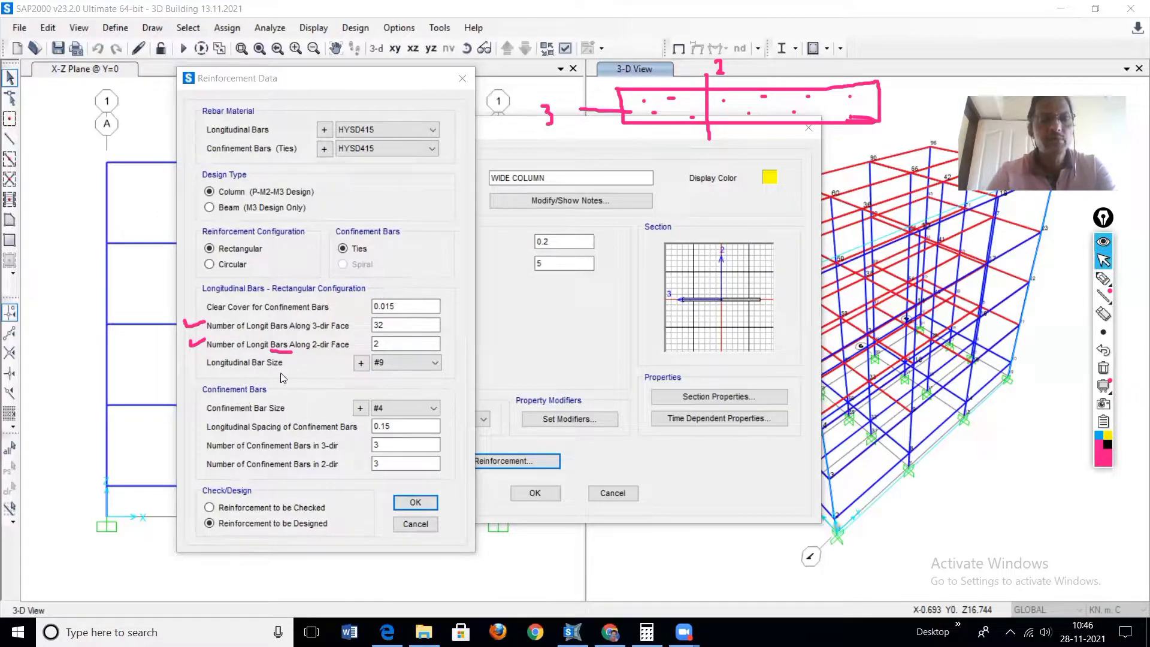
pyautogui.click(437, 362)
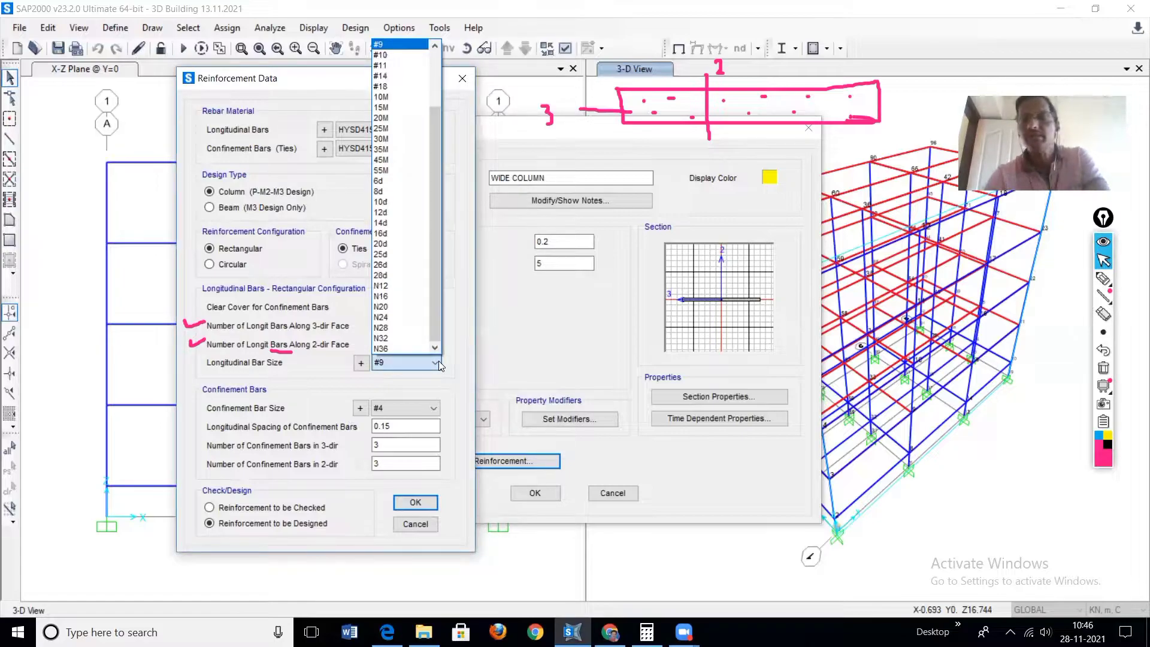
pyautogui.click(390, 203)
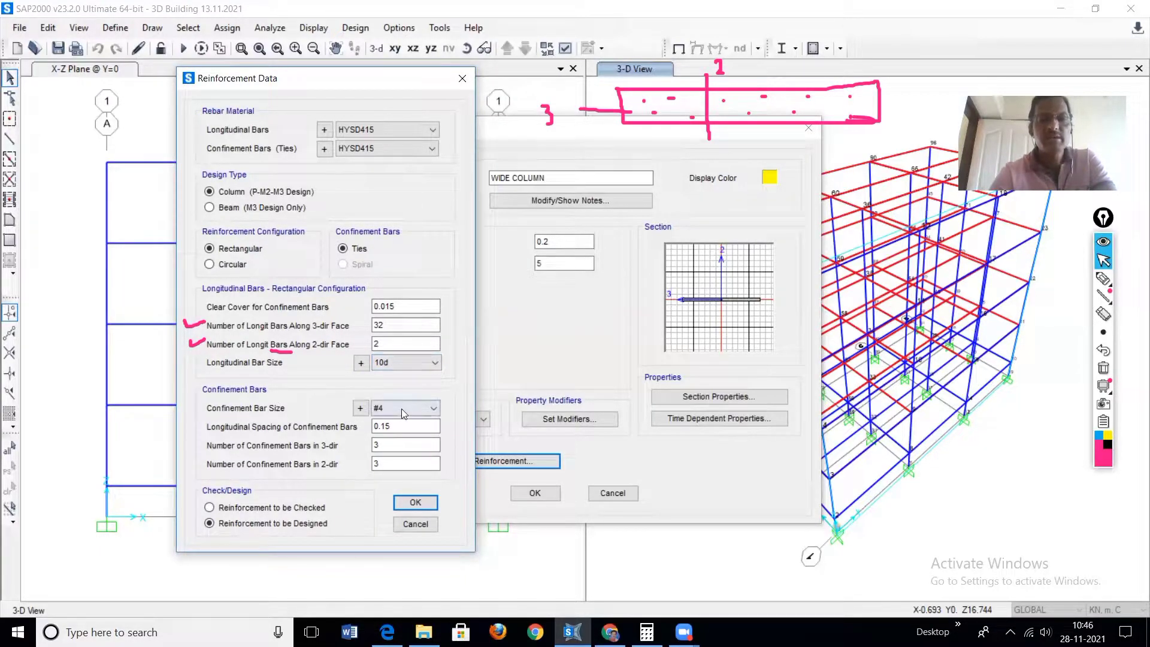
# - Set the confinement bar size to 8d and the longitudinal spacing of confinement bars to 0.125 m
pyautogui.click(437, 407)
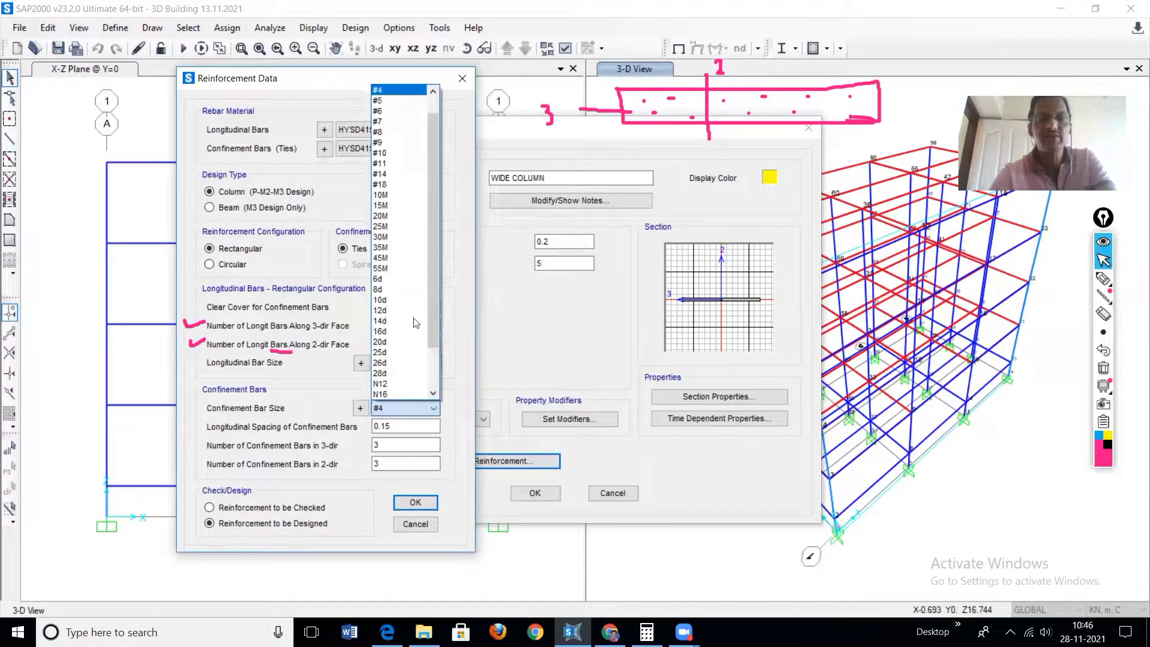
pyautogui.click(386, 290)
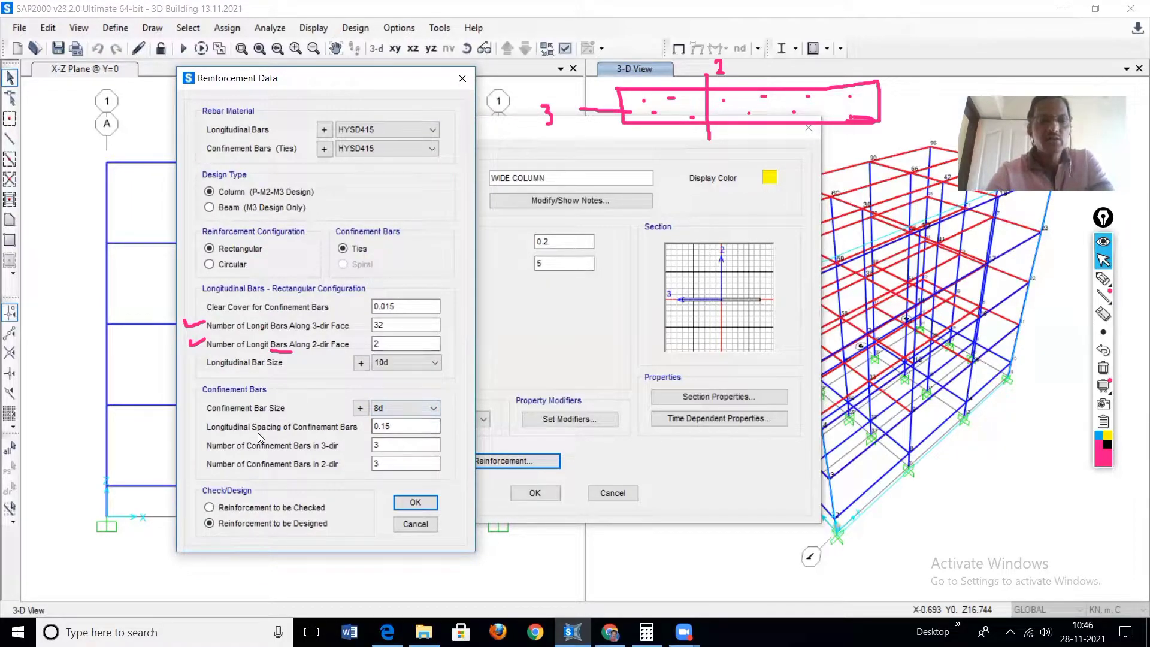
pyautogui.click(404, 430)
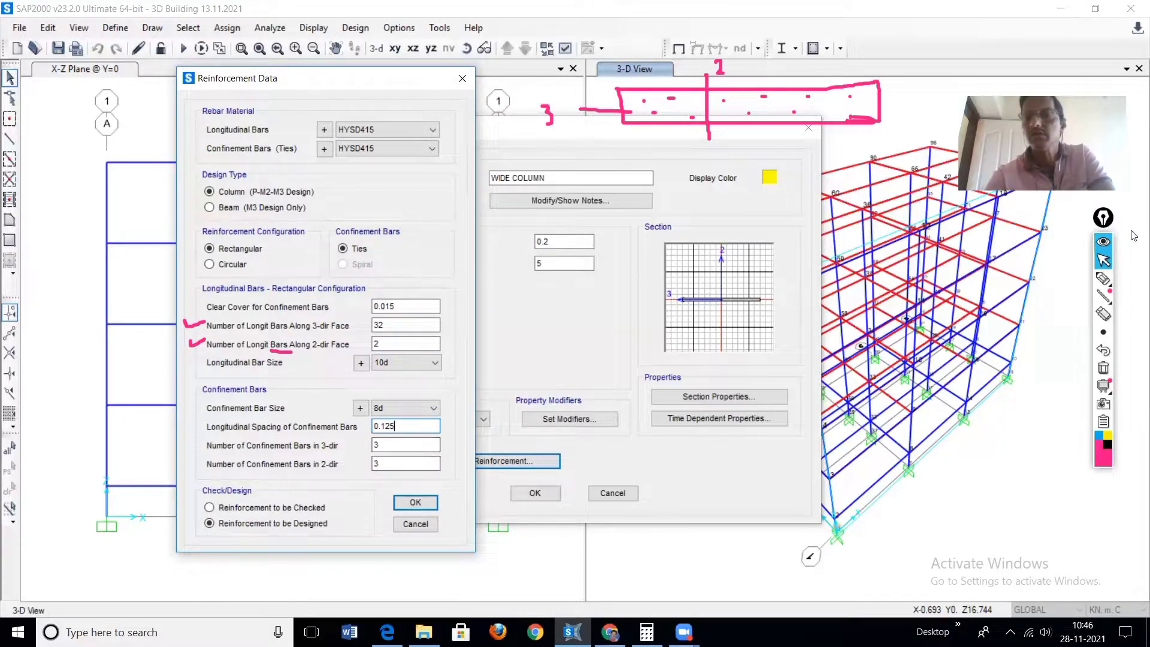
# - Sketch a second, deeper column outline below the first with the annotation pen and dot rows of longitudinal bars along its two long faces
pyautogui.click(1103, 278)
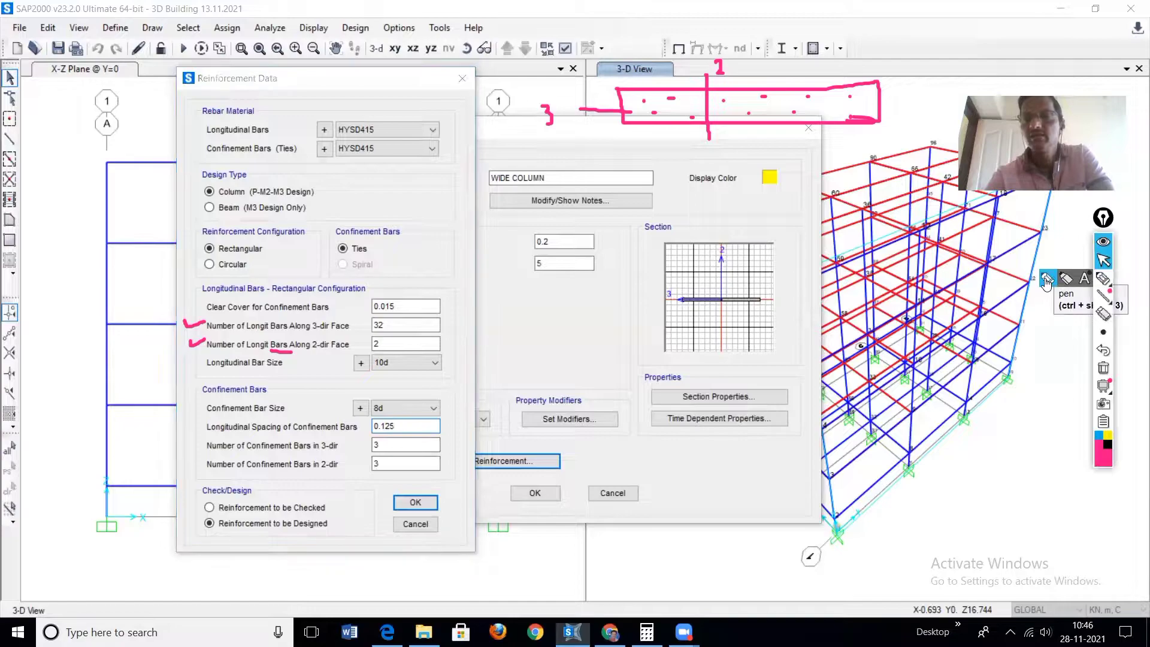
pyautogui.moveTo(584, 202); pyautogui.dragTo(844, 201)
pyautogui.moveTo(580, 201)
pyautogui.mouseDown()
pyautogui.moveTo(579, 264)
pyautogui.moveTo(847, 265)
pyautogui.moveTo(850, 205)
pyautogui.mouseUp()
pyautogui.click(601, 209)
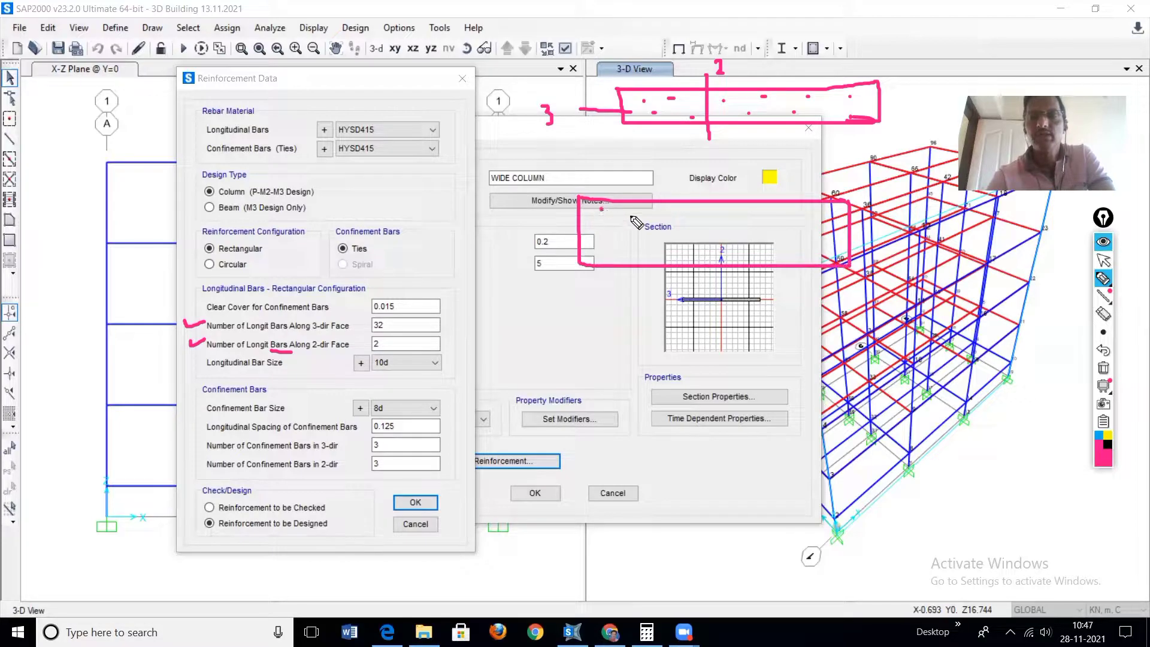
pyautogui.click(636, 212)
pyautogui.click(677, 211)
pyautogui.click(708, 210)
pyautogui.click(747, 210)
pyautogui.click(774, 210)
pyautogui.click(816, 210)
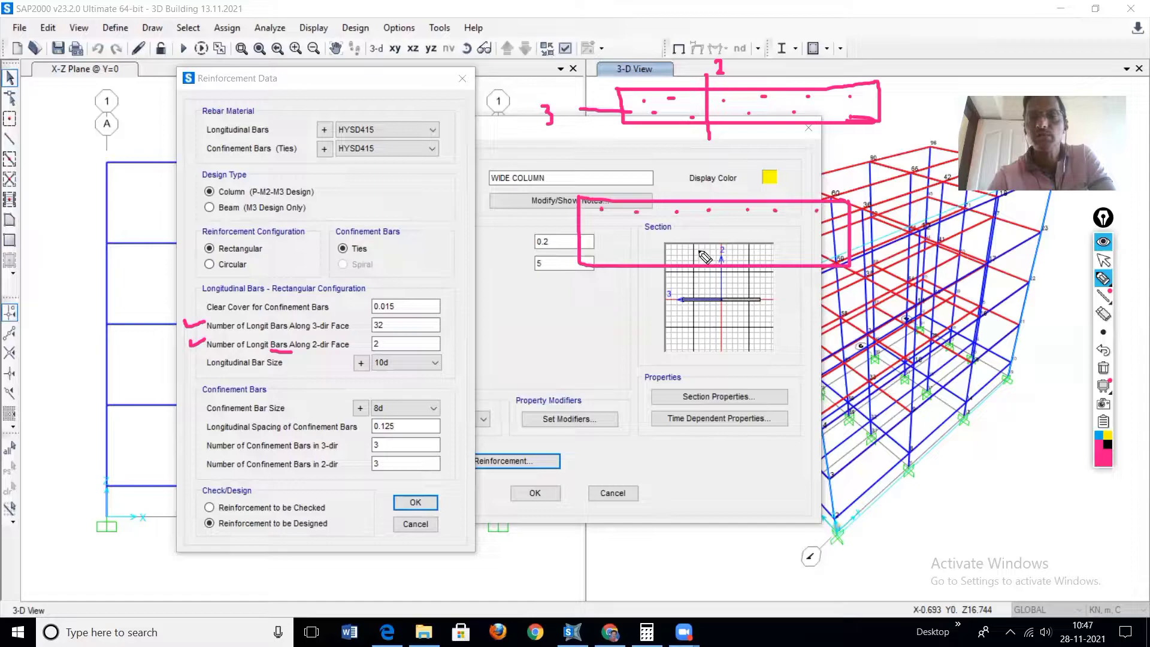
pyautogui.click(597, 257)
pyautogui.click(640, 255)
pyautogui.click(681, 259)
pyautogui.click(721, 257)
pyautogui.click(761, 258)
pyautogui.click(794, 256)
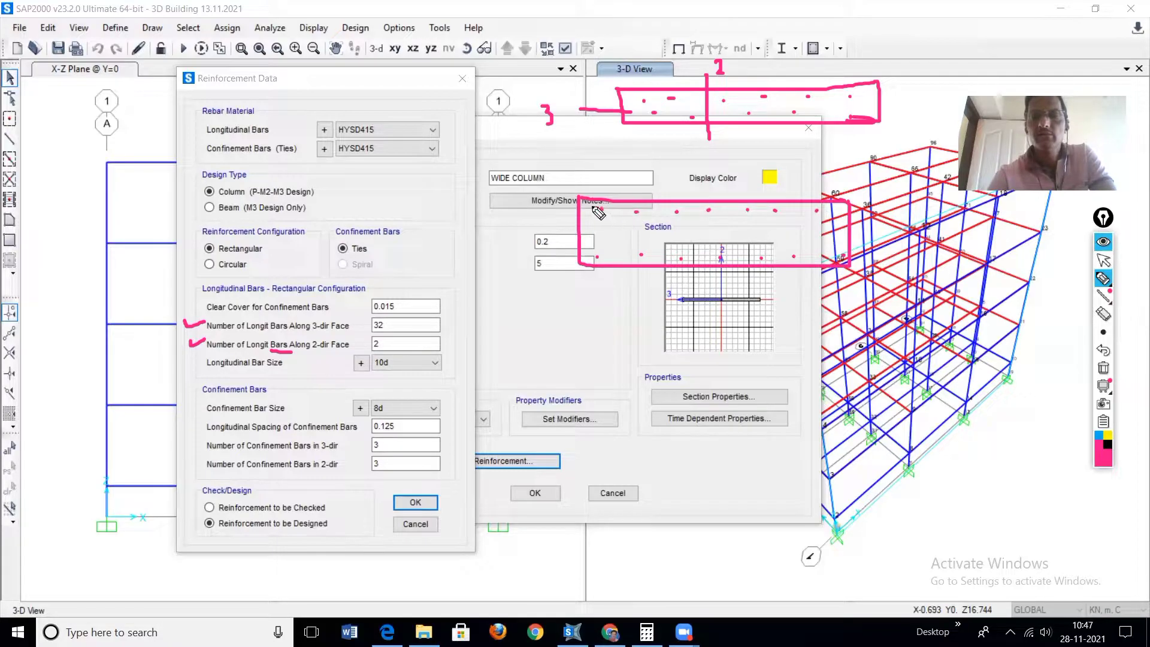
# - Draw a hooked outer tie around the bars of the second column sketch and a smaller hooked inner tie around its middle bars
pyautogui.moveTo(594, 209)
pyautogui.mouseDown()
pyautogui.moveTo(828, 211)
pyautogui.moveTo(827, 248)
pyautogui.moveTo(809, 254)
pyautogui.moveTo(595, 263)
pyautogui.moveTo(594, 207)
pyautogui.moveTo(620, 226)
pyautogui.mouseUp()
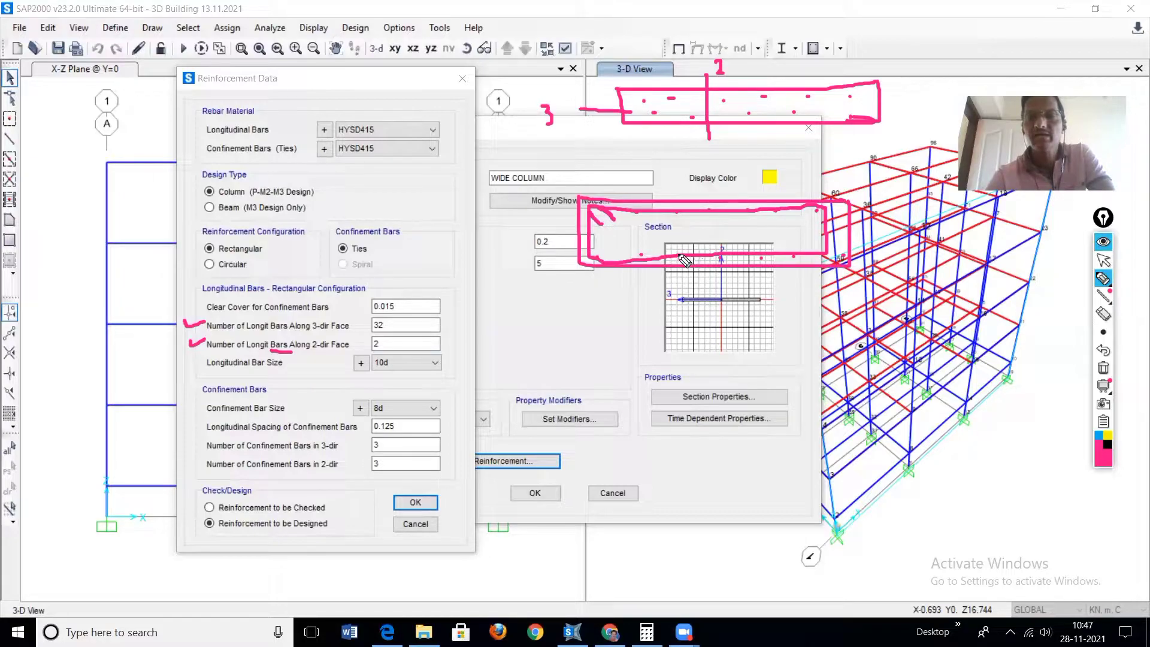
pyautogui.moveTo(675, 255)
pyautogui.mouseDown()
pyautogui.moveTo(676, 214)
pyautogui.moveTo(747, 213)
pyautogui.moveTo(753, 252)
pyautogui.mouseUp()
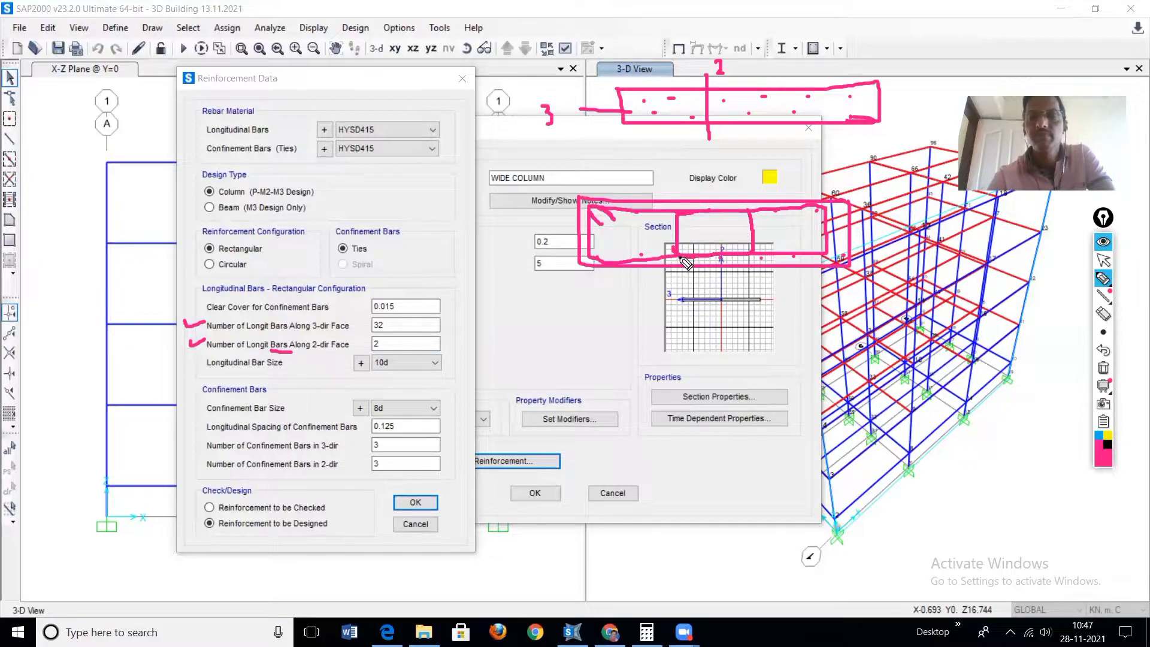
pyautogui.moveTo(688, 234); pyautogui.dragTo(677, 252)
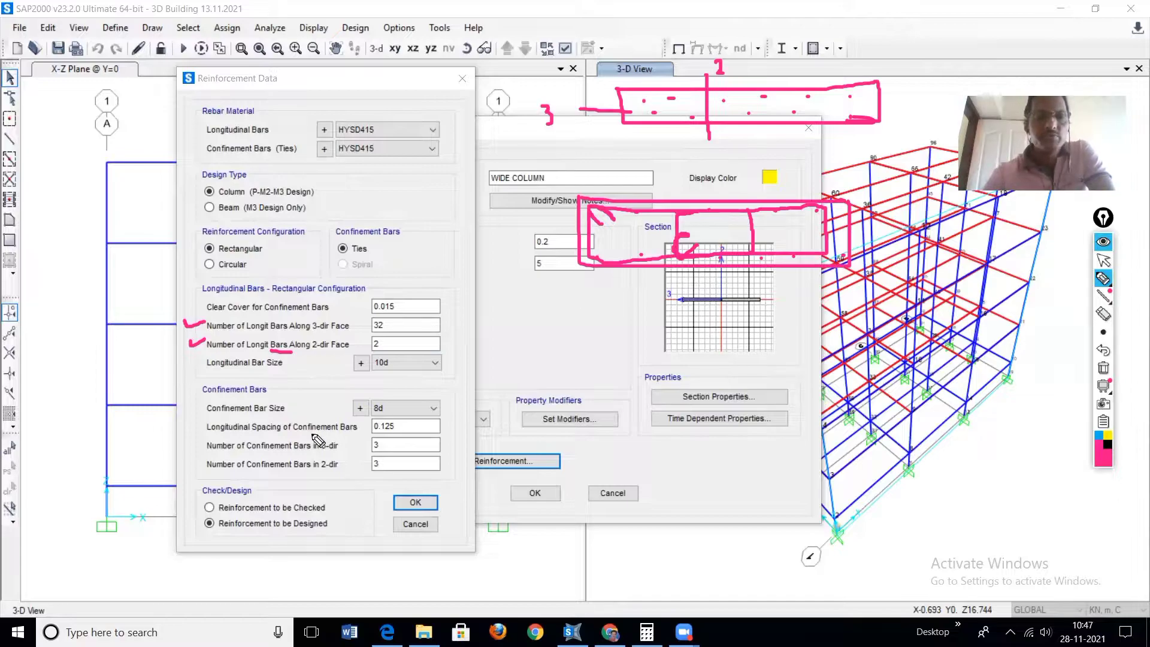
# - Tick and underline the 3-dir confinement bar setting, draw a lengthwise axis arrow through the second column sketch, and circle the setting's value
pyautogui.moveTo(184, 447); pyautogui.dragTo(332, 455)
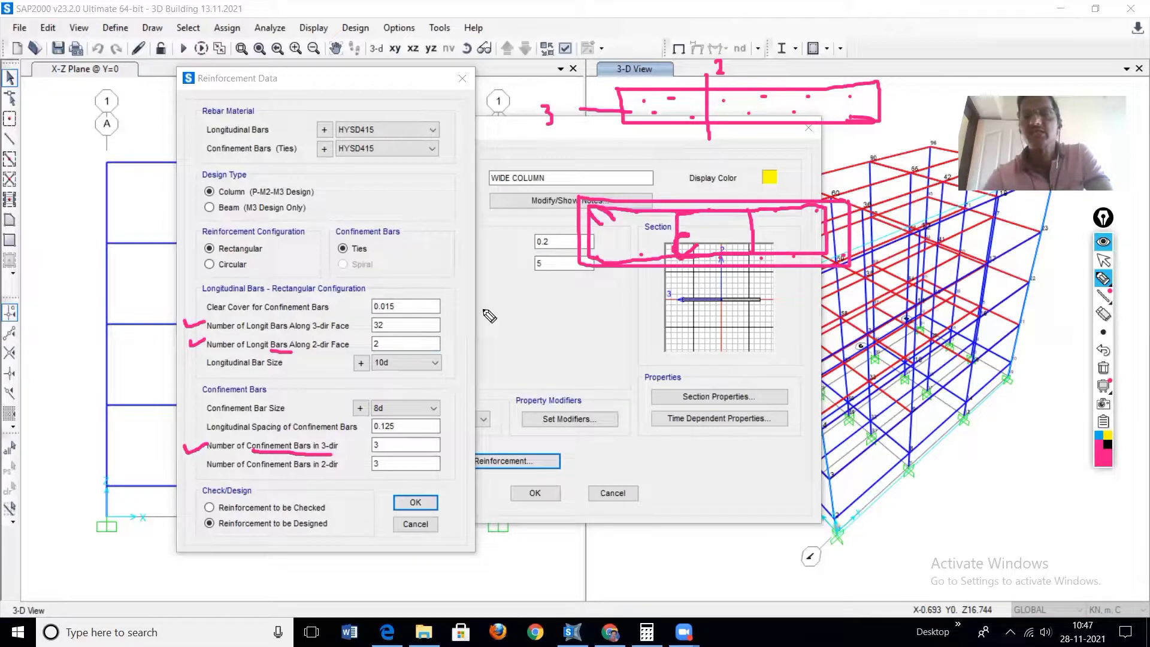
pyautogui.moveTo(494, 228)
pyautogui.mouseDown()
pyautogui.moveTo(542, 231)
pyautogui.moveTo(484, 230)
pyautogui.moveTo(656, 244)
pyautogui.moveTo(688, 231)
pyautogui.moveTo(826, 230)
pyautogui.mouseUp()
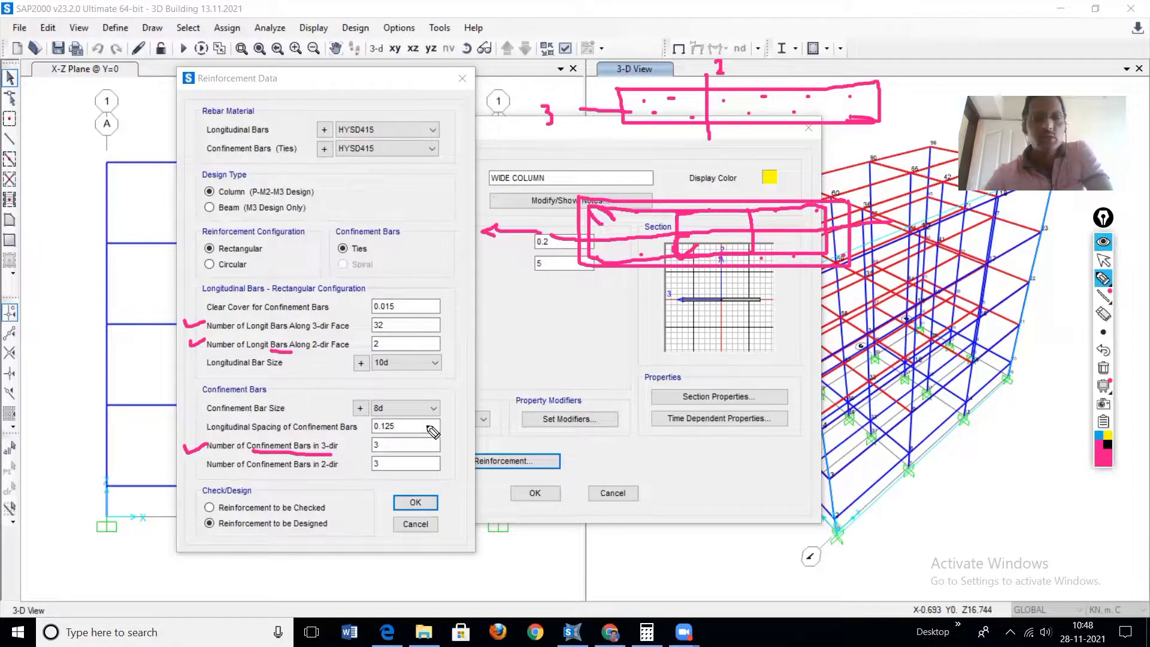
pyautogui.moveTo(379, 439)
pyautogui.mouseDown()
pyautogui.moveTo(389, 449)
pyautogui.moveTo(383, 437)
pyautogui.mouseUp()
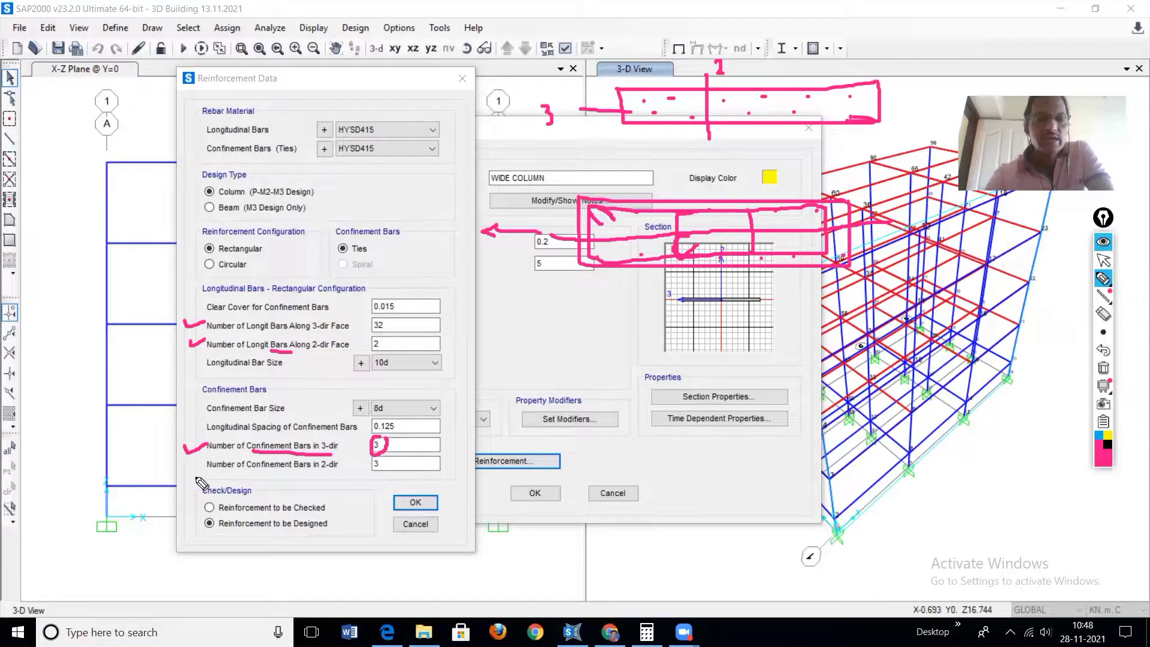
# - Underline the 2-dir in the confinement bar count label and draw a transverse line across the second column sketch
pyautogui.moveTo(320, 472); pyautogui.dragTo(336, 473)
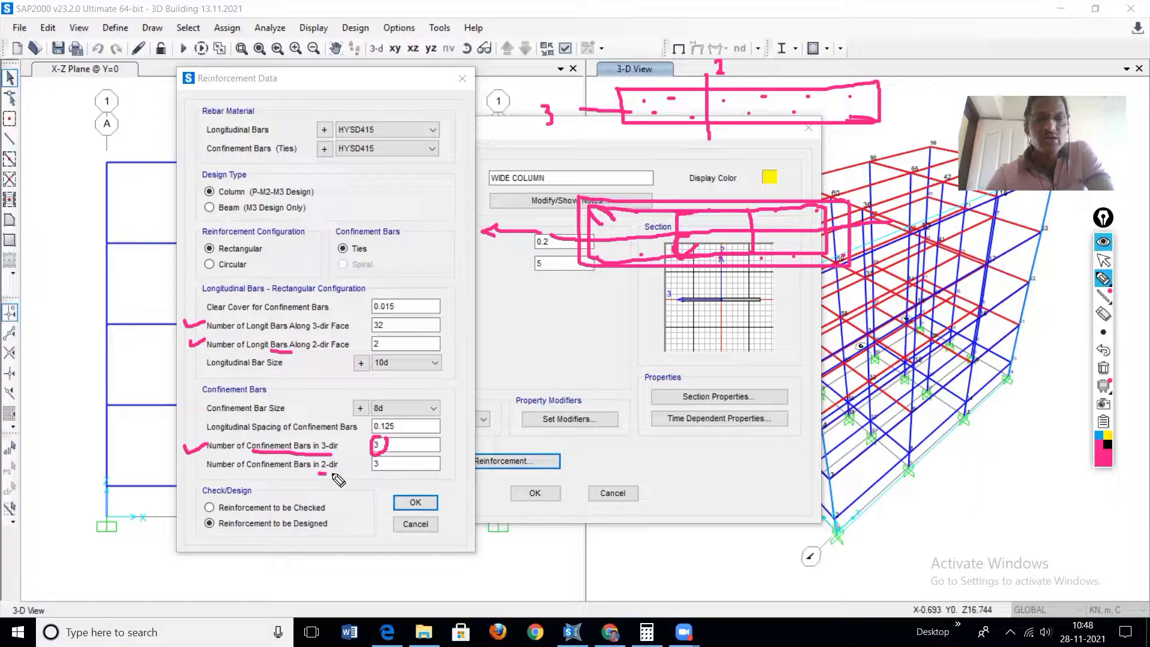
pyautogui.moveTo(770, 179); pyautogui.dragTo(771, 295)
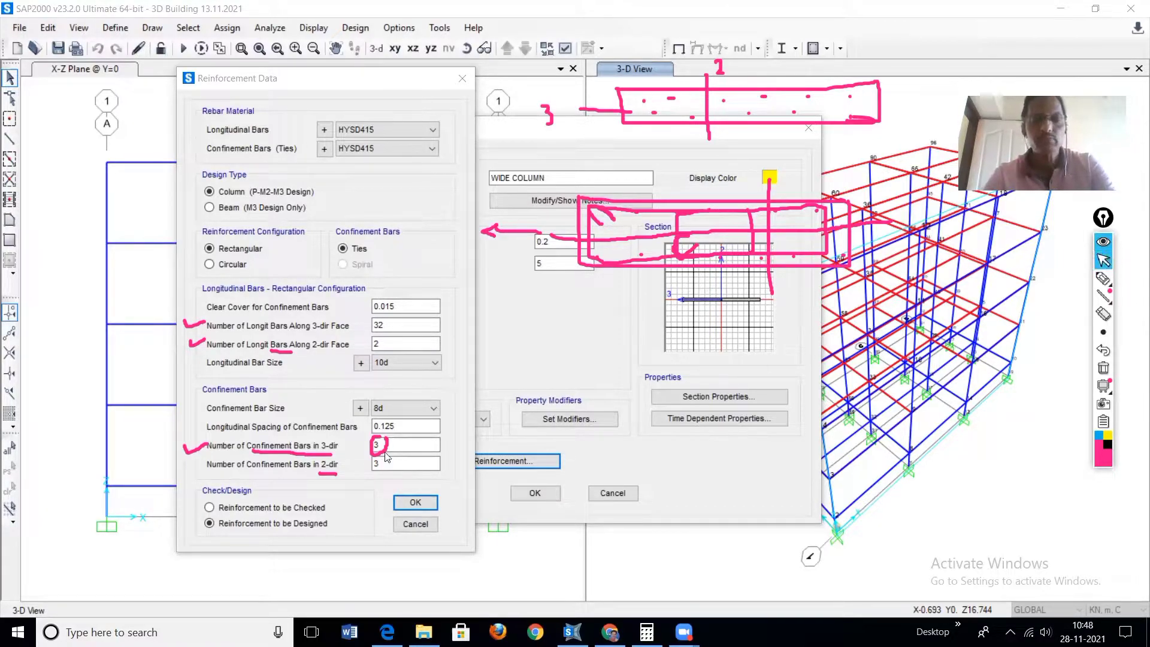
# - Set the confinement bars to 4 in the 3-dir and 2 in the 2-dir, and save the WIDE COLUMN section
pyautogui.click(387, 443)
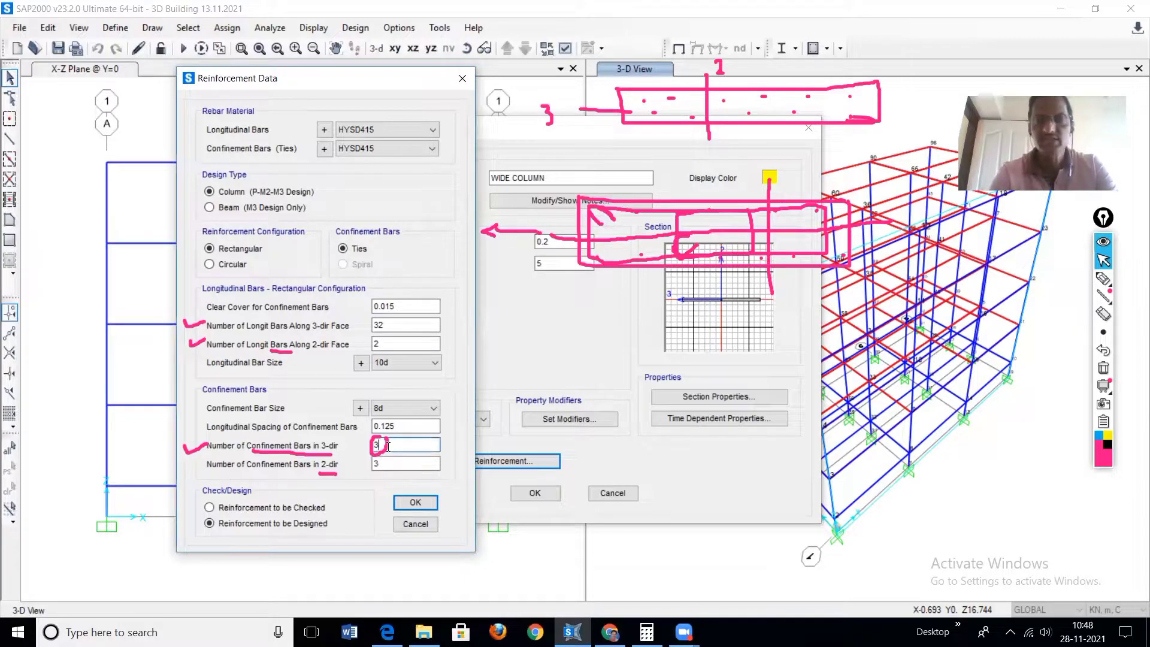
pyautogui.press('BackSpace')
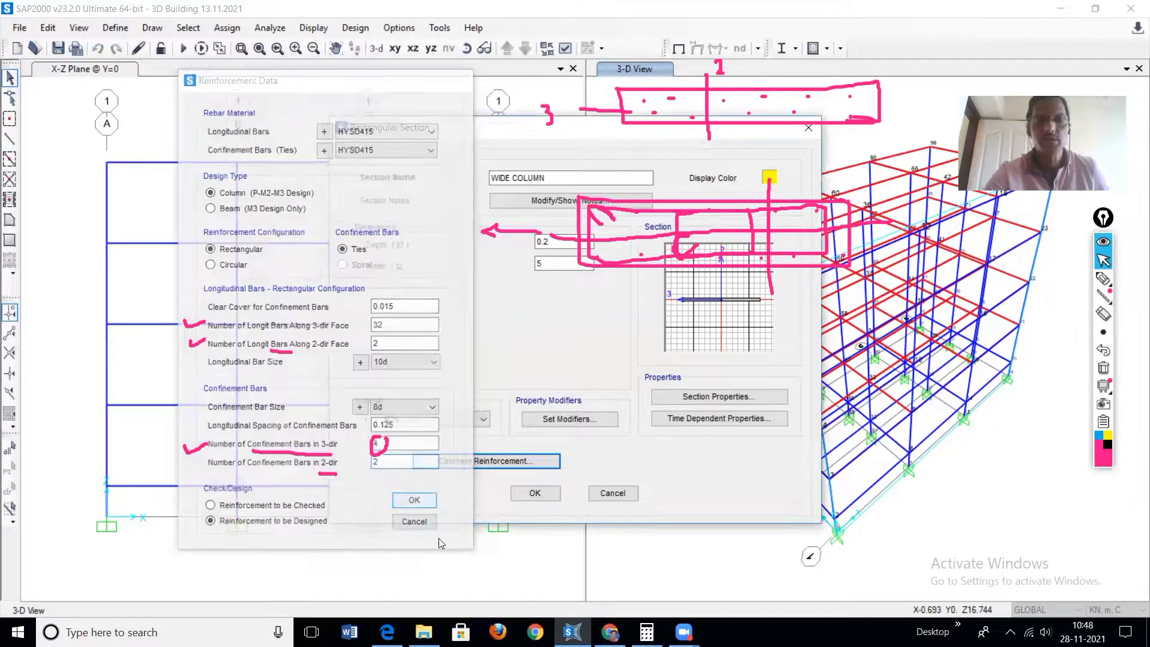
pyautogui.click(416, 503)
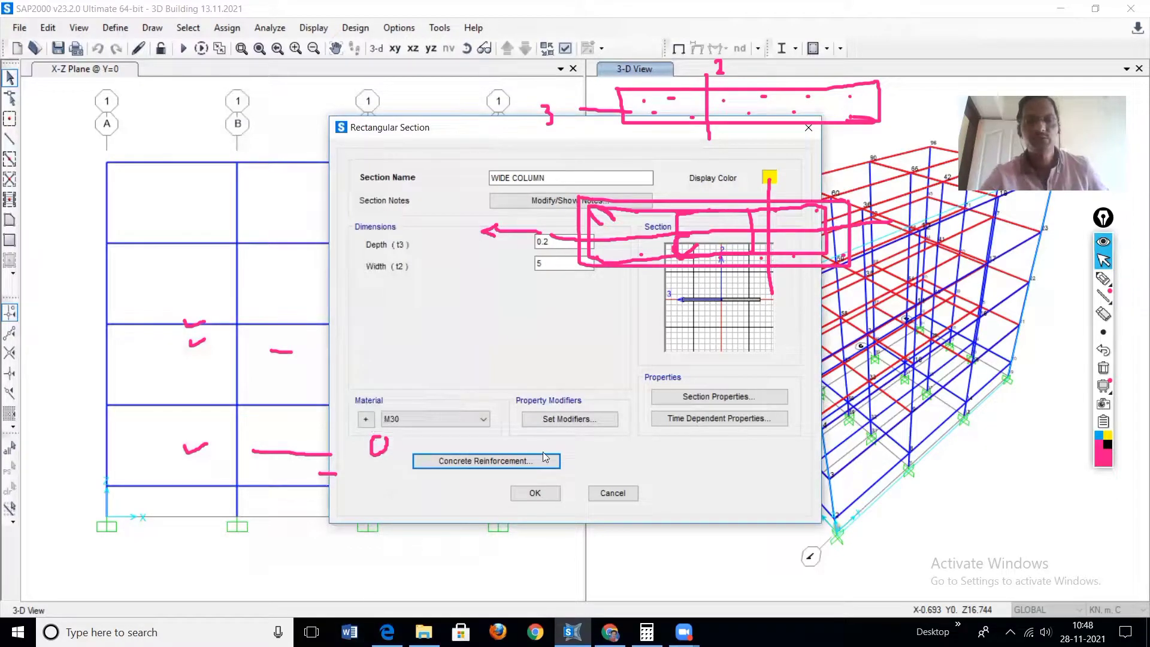
pyautogui.click(1104, 371)
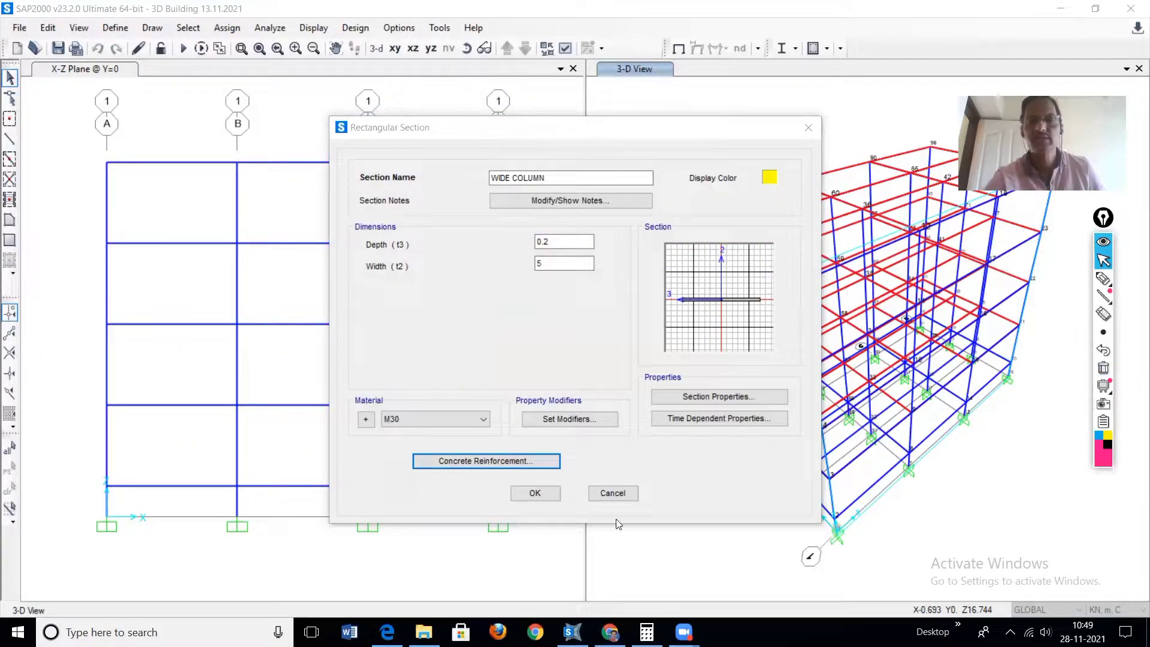
pyautogui.click(535, 492)
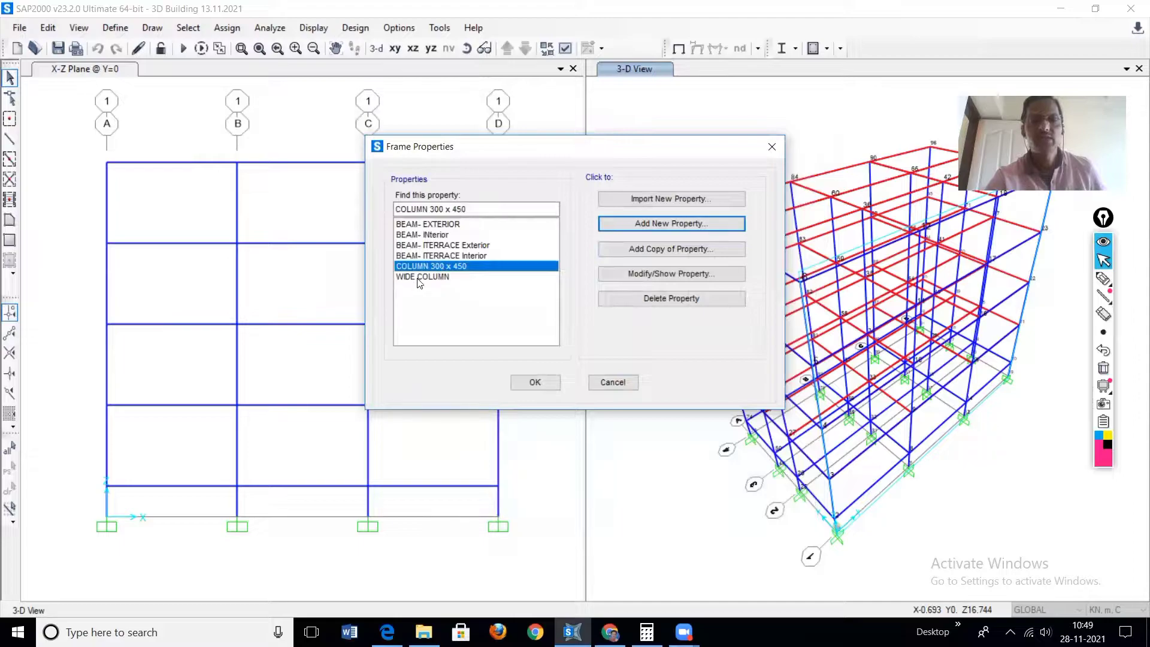
pyautogui.click(535, 382)
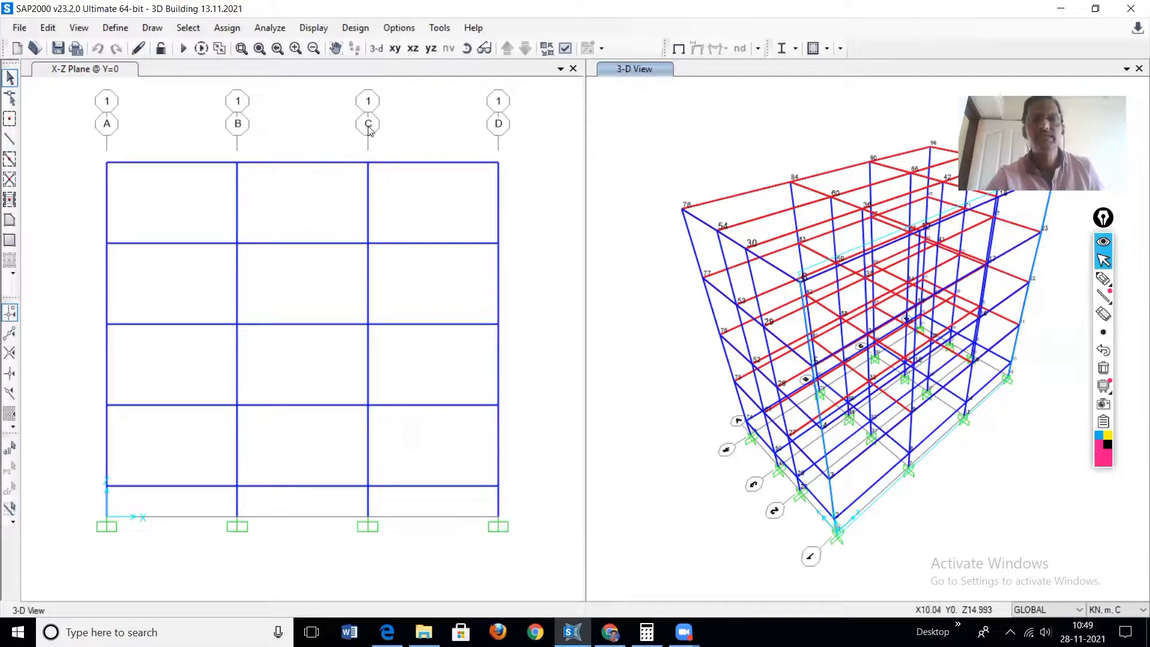
# - Open the GLOBAL grid system data and add a fifth X grid line after grid D
pyautogui.click(512, 127)
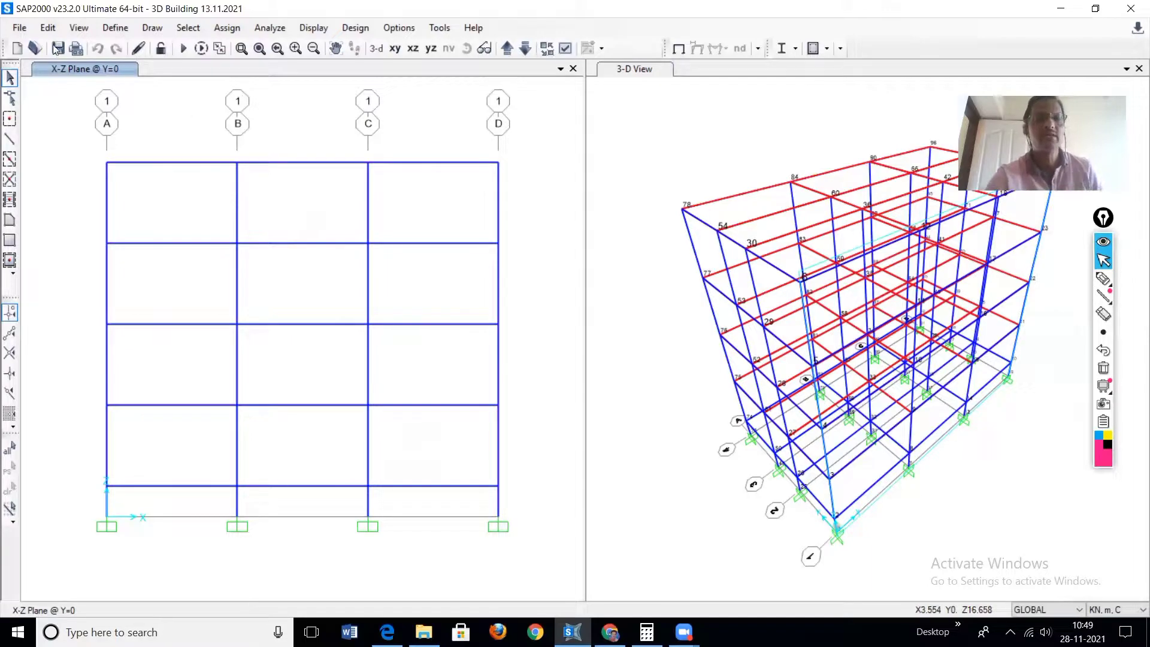
pyautogui.click(114, 27)
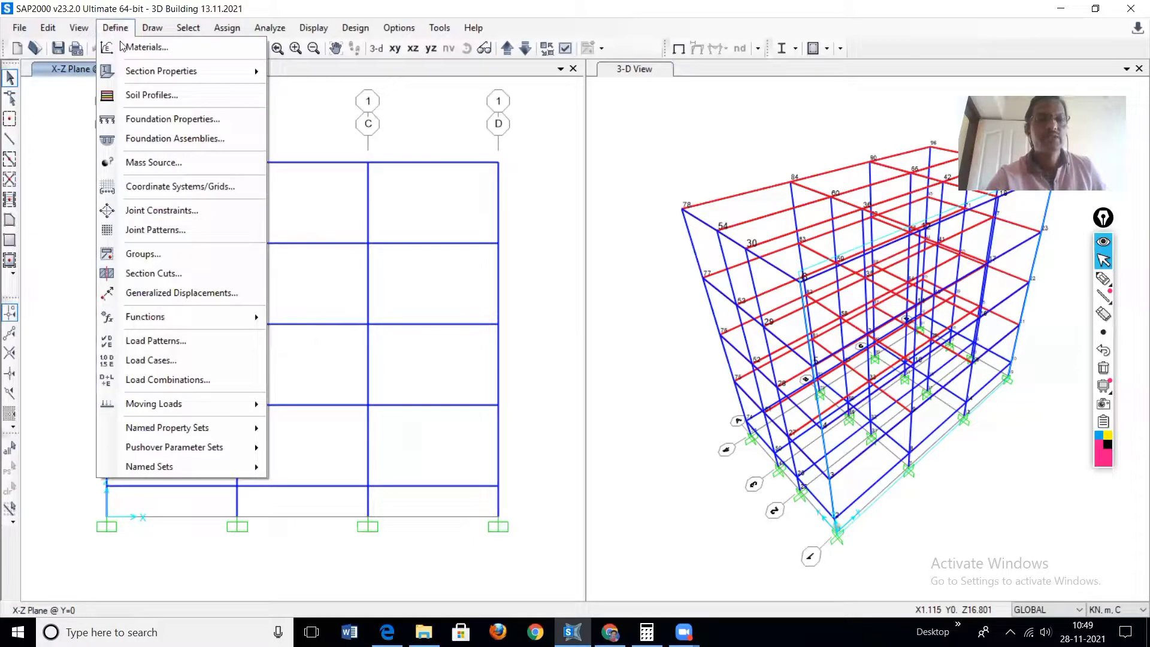
pyautogui.click(153, 190)
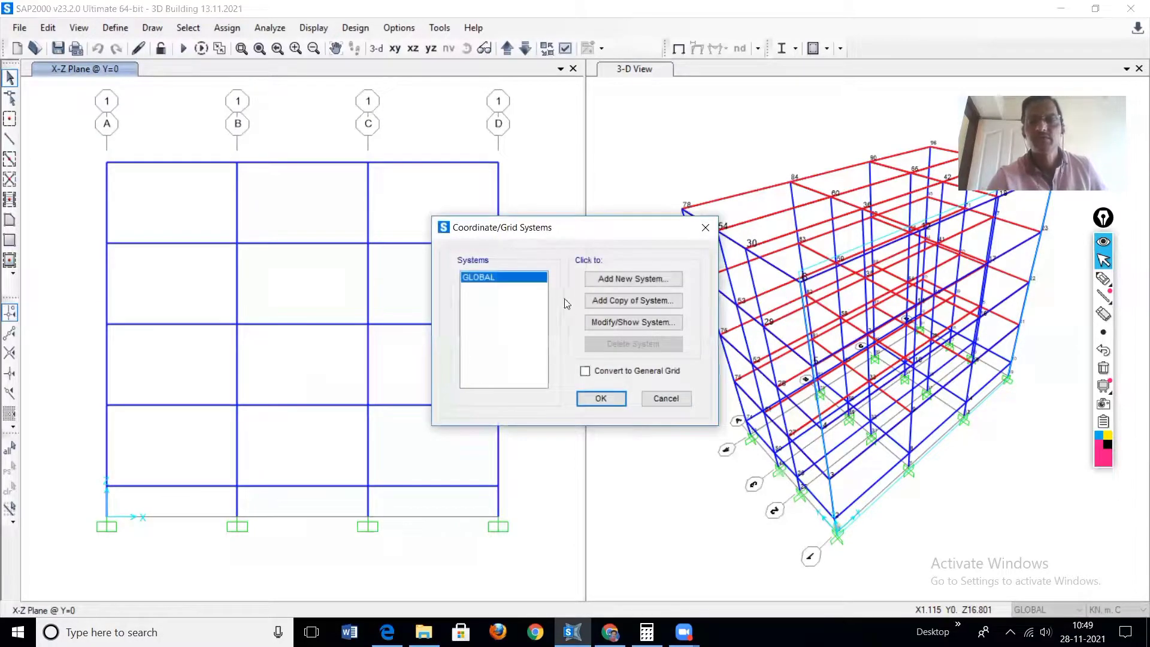
pyautogui.click(619, 325)
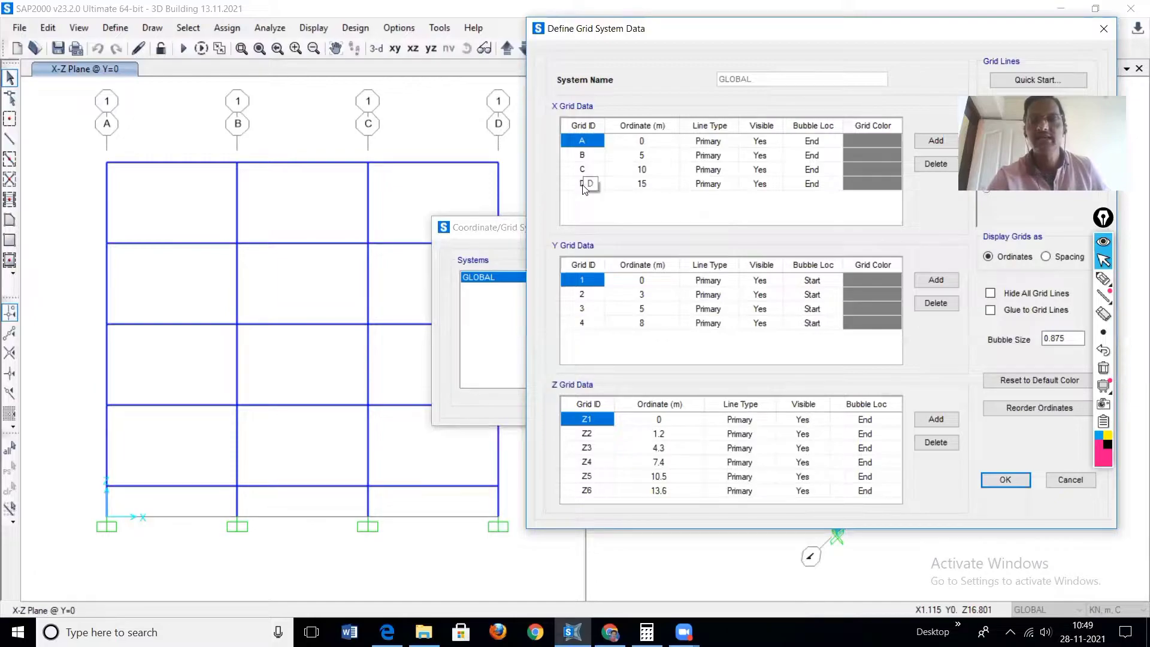
pyautogui.click(936, 140)
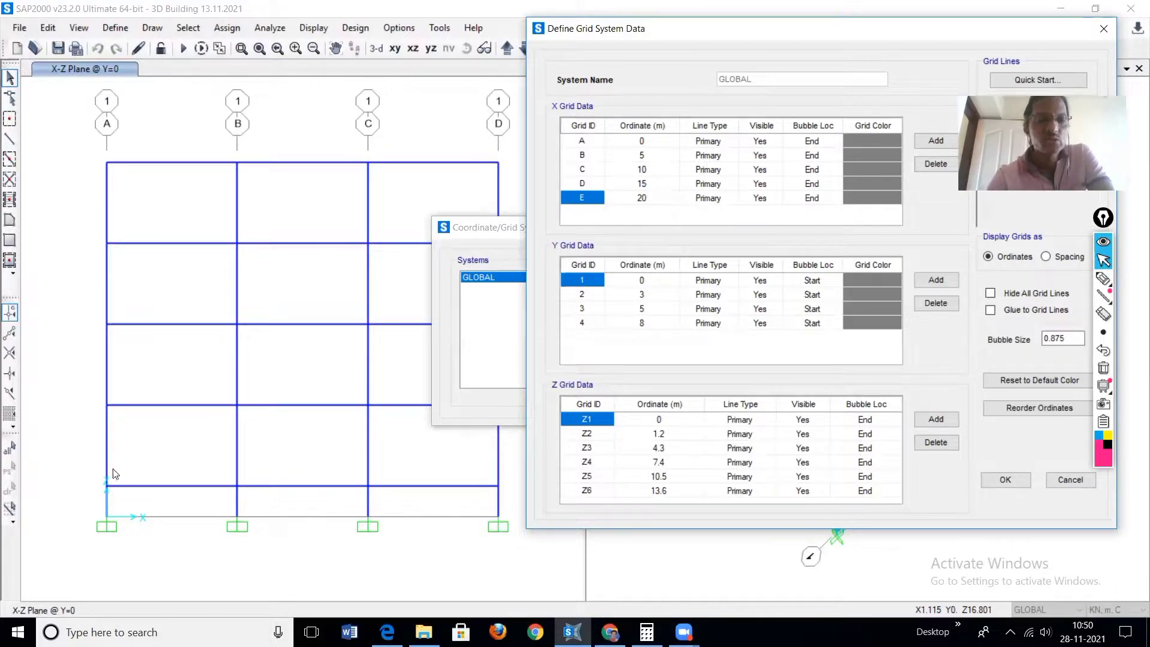
# - Mark the grid A bubble and circle the origin at the column's base with the annotation pen
pyautogui.click(1103, 278)
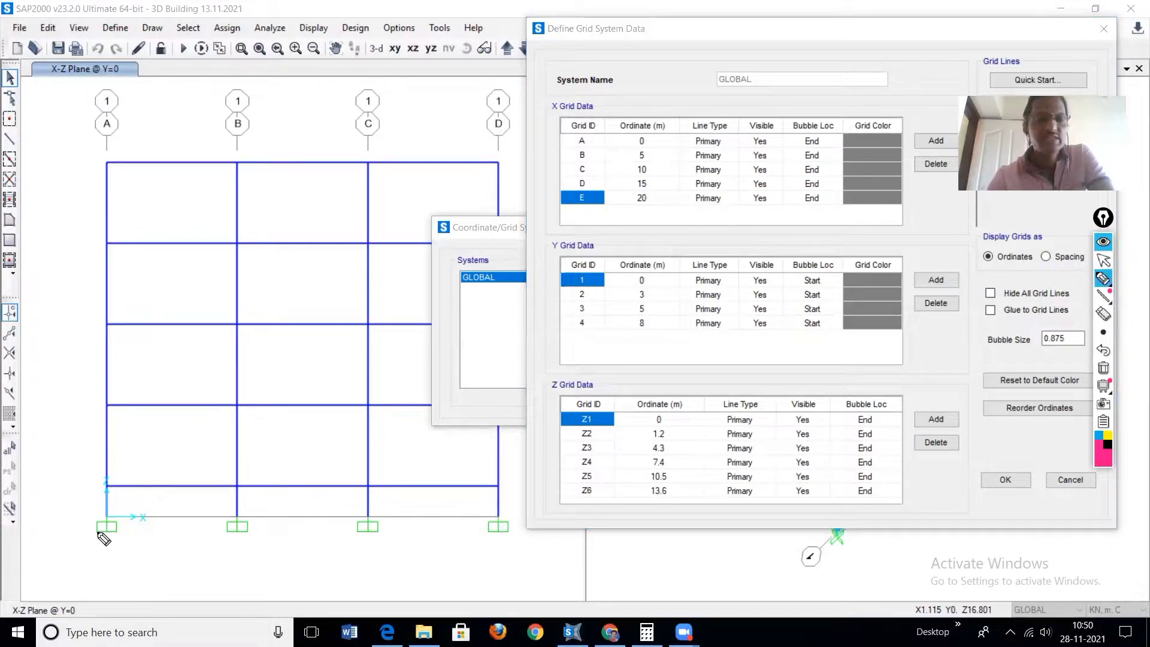
pyautogui.moveTo(124, 104)
pyautogui.mouseDown()
pyautogui.moveTo(106, 105)
pyautogui.moveTo(128, 155)
pyautogui.mouseUp()
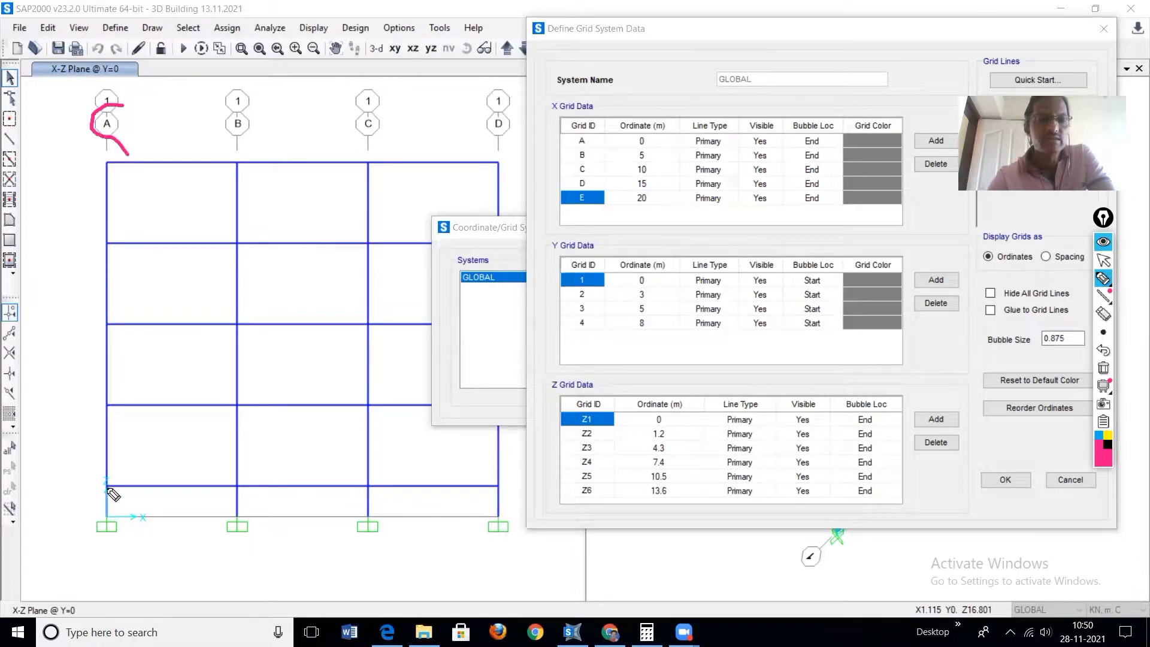
pyautogui.moveTo(105, 472)
pyautogui.mouseDown()
pyautogui.moveTo(102, 554)
pyautogui.moveTo(150, 531)
pyautogui.moveTo(145, 466)
pyautogui.mouseUp()
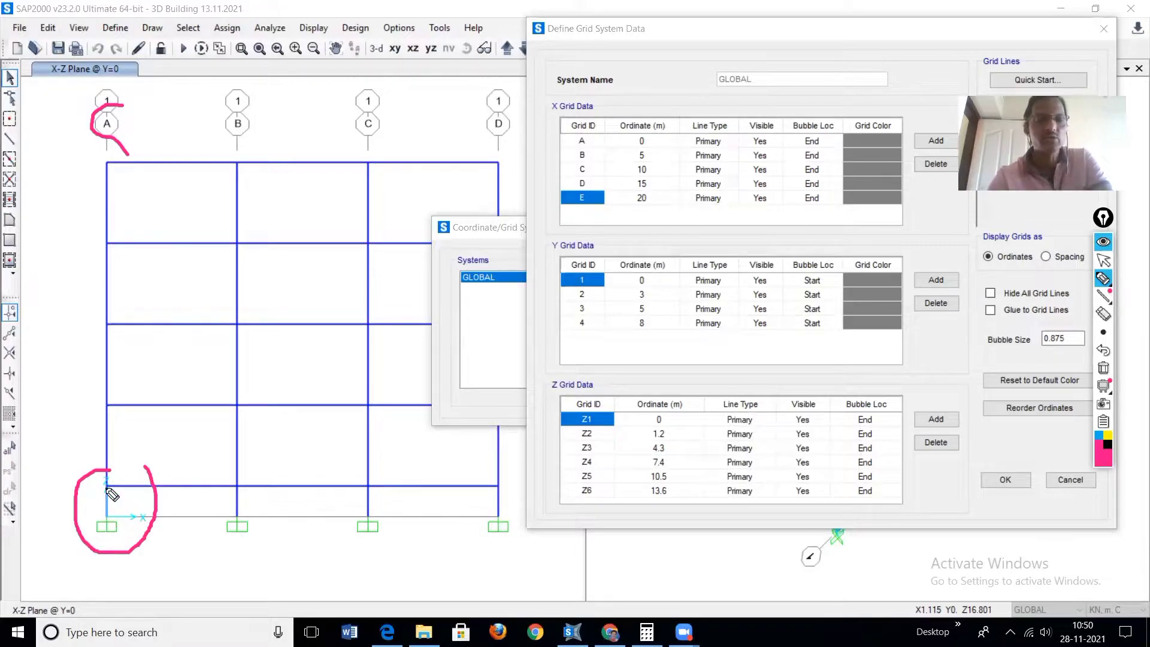
# - Write 0, 5 and 10 on grids A, B and C with the pen and draw a vertical line midway between B and C
pyautogui.moveTo(108, 362); pyautogui.dragTo(111, 377)
pyautogui.moveTo(234, 356)
pyautogui.mouseDown()
pyautogui.moveTo(239, 370)
pyautogui.moveTo(238, 349)
pyautogui.mouseUp()
pyautogui.moveTo(355, 353)
pyautogui.mouseDown()
pyautogui.moveTo(357, 373)
pyautogui.moveTo(380, 343)
pyautogui.mouseUp()
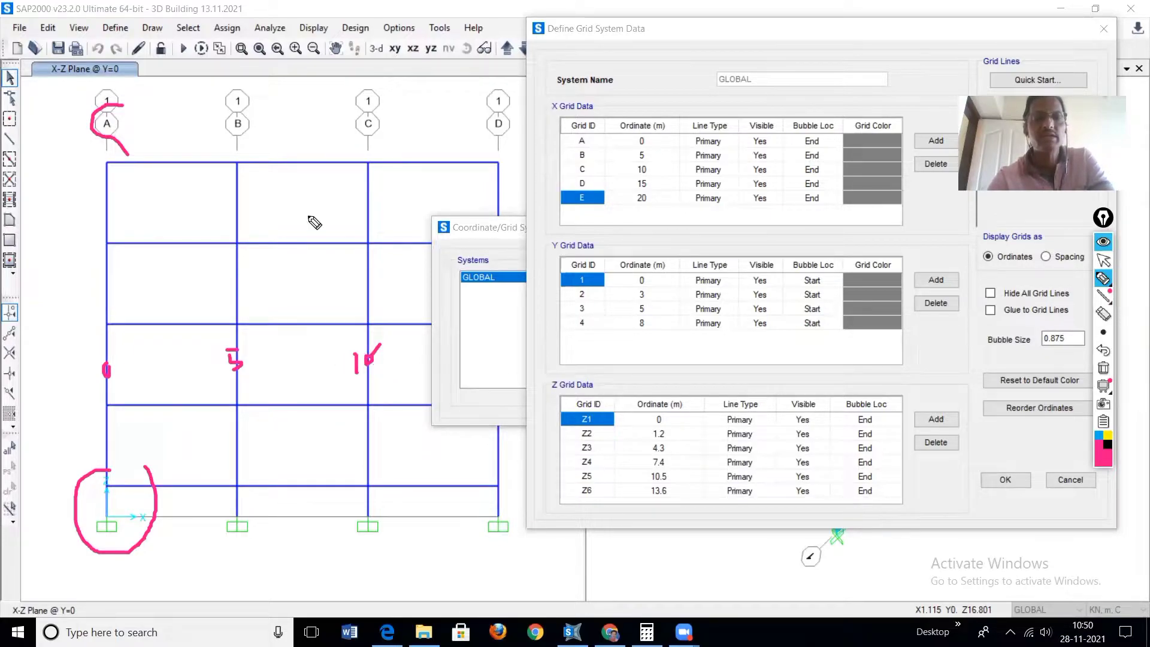
pyautogui.moveTo(299, 316); pyautogui.dragTo(299, 450)
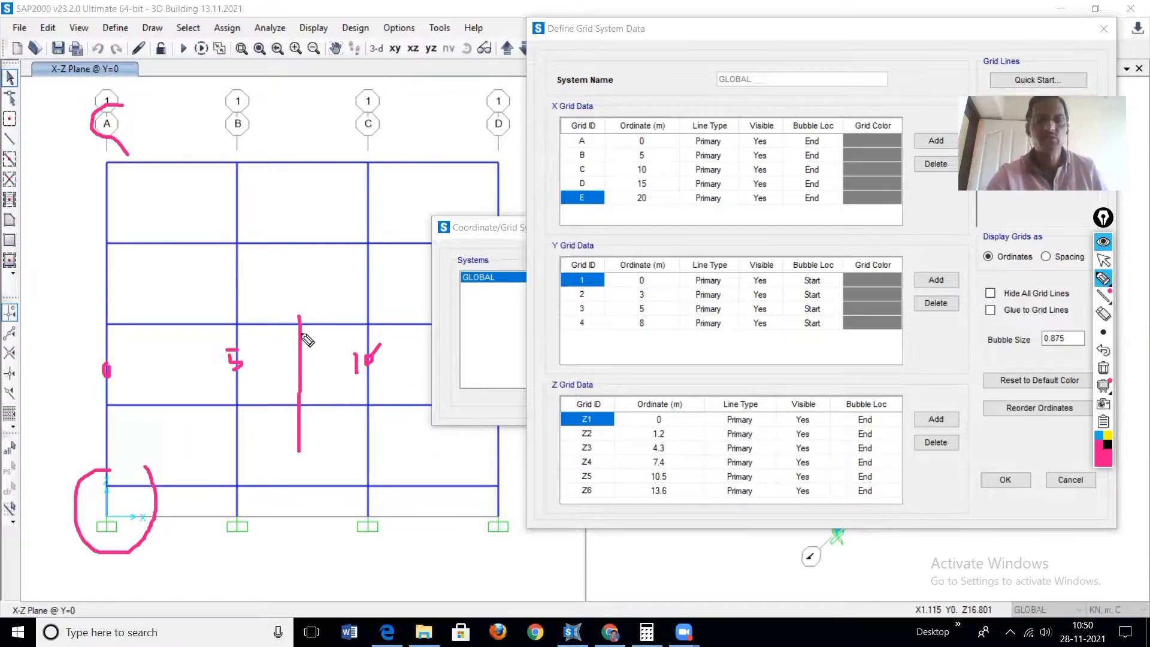
pyautogui.moveTo(297, 439); pyautogui.dragTo(300, 507)
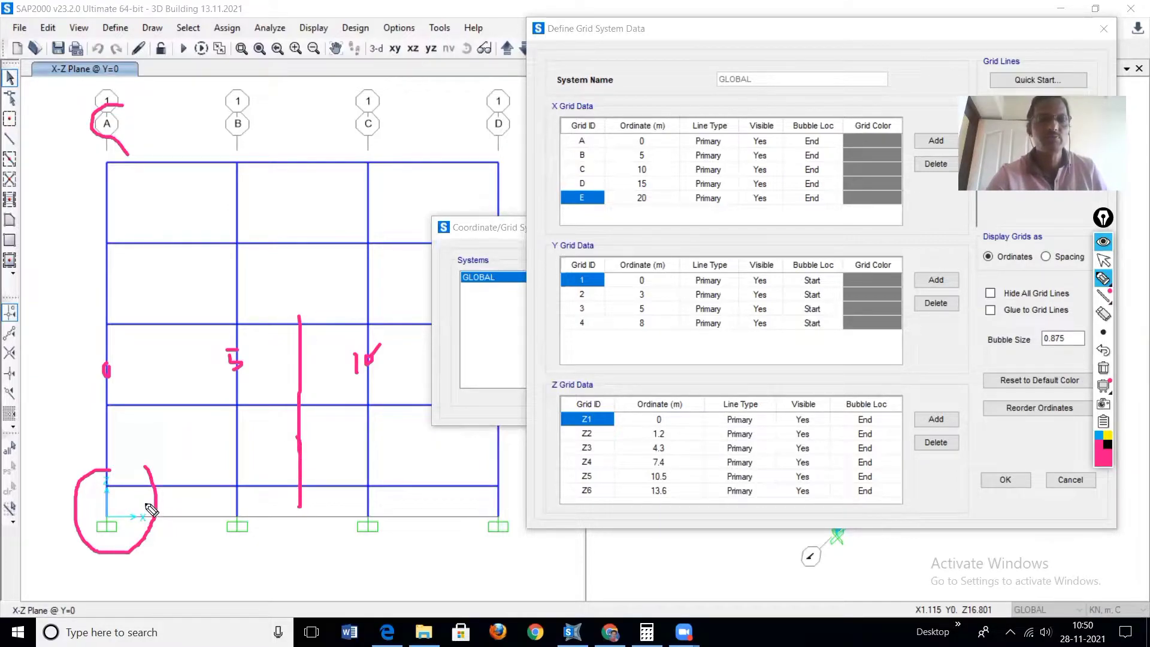
# - Set the ordinate of X grid line E to 7.5 m and accept the modified GLOBAL grid system
pyautogui.click(1102, 259)
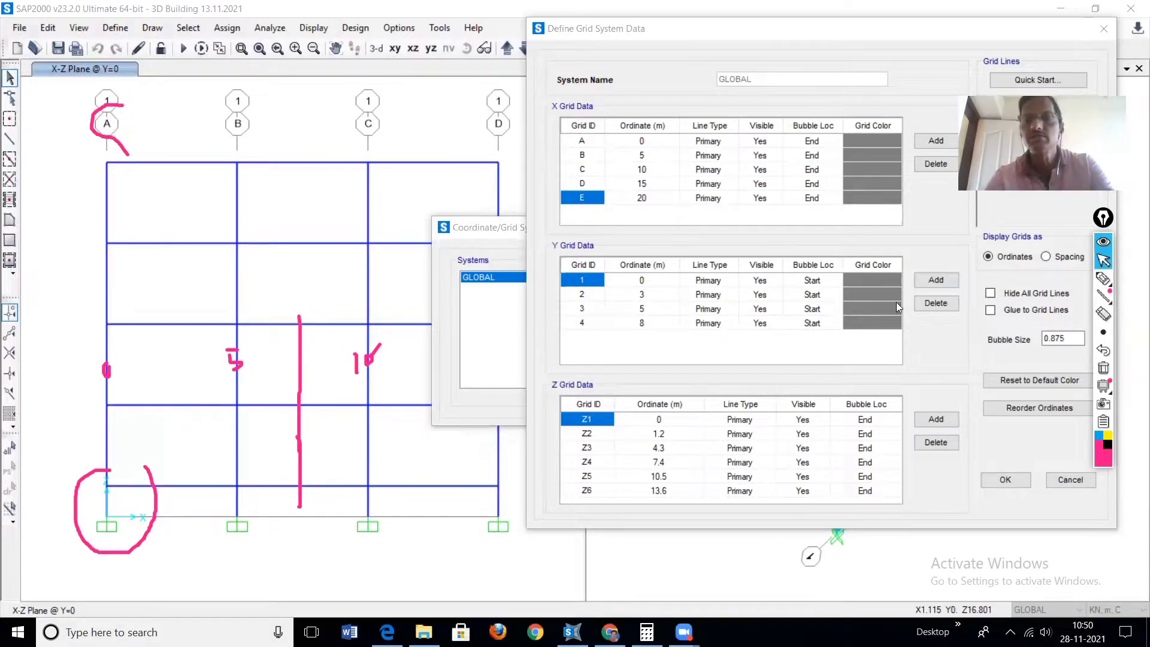
pyautogui.click(645, 201)
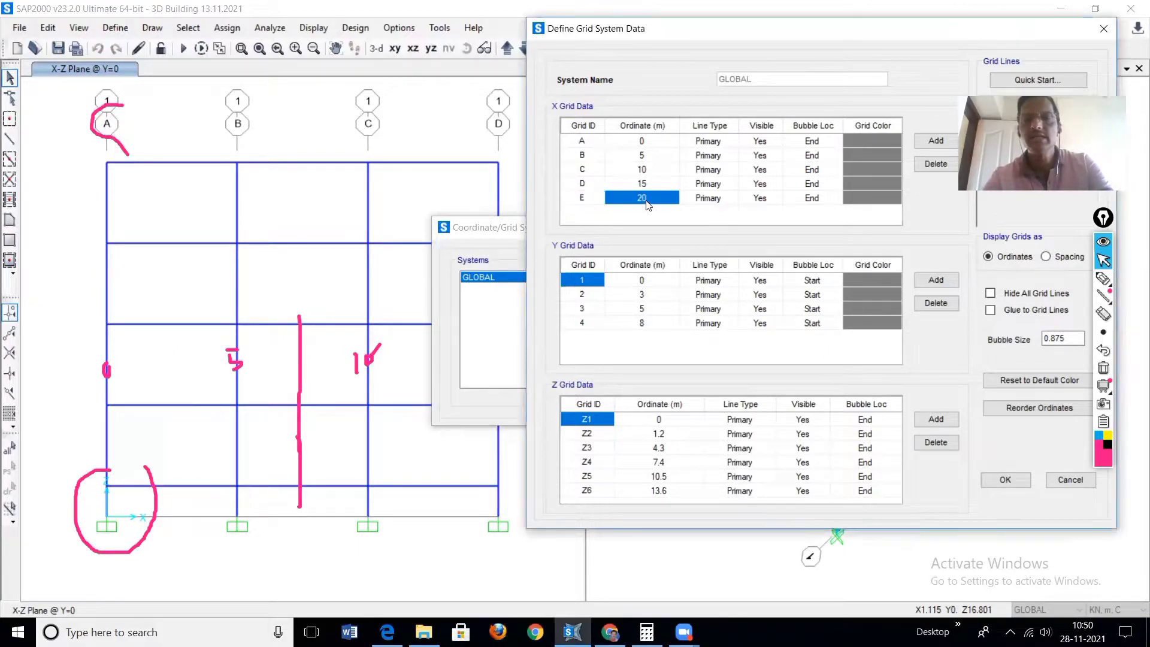
pyautogui.write('7.5')
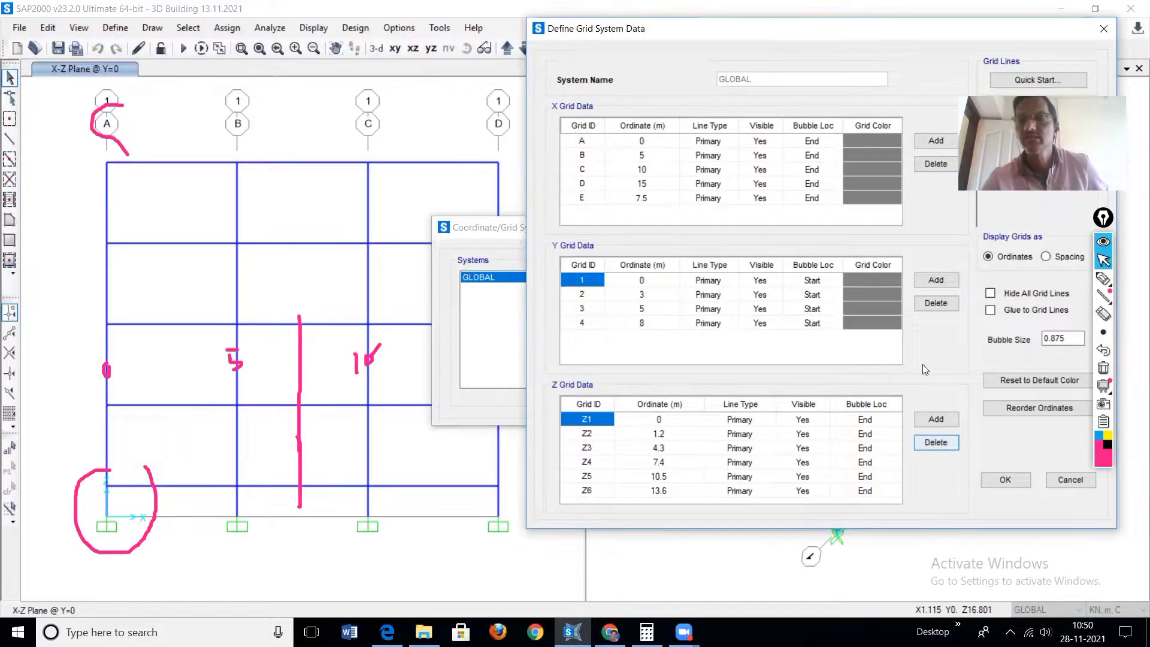
pyautogui.click(1015, 481)
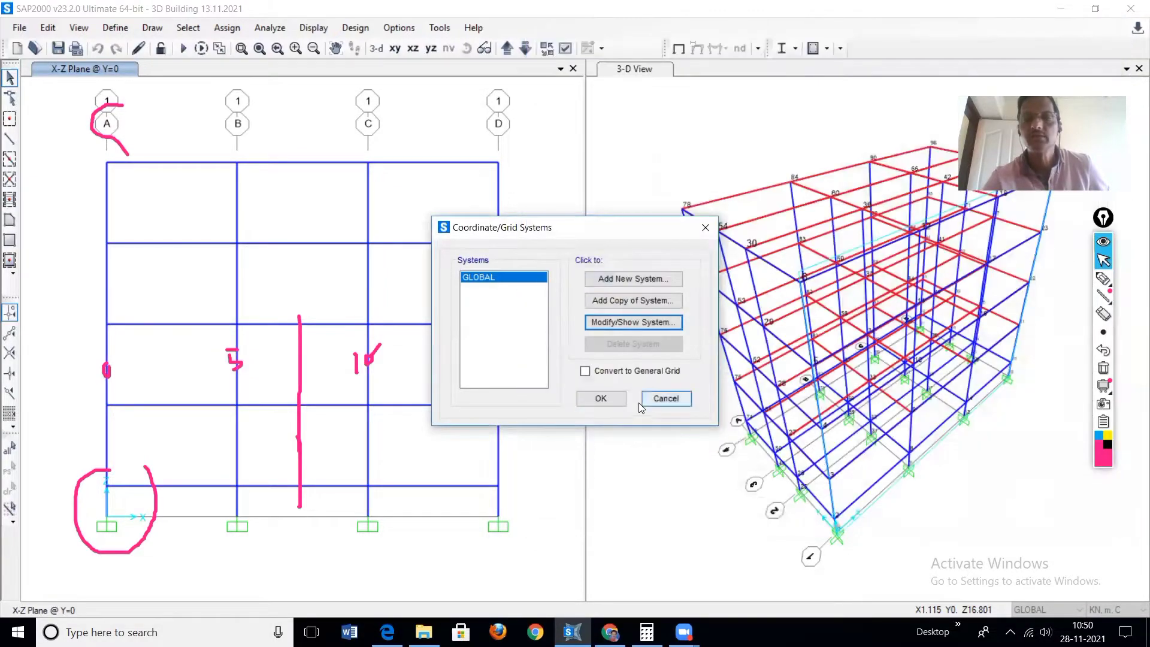
pyautogui.click(601, 399)
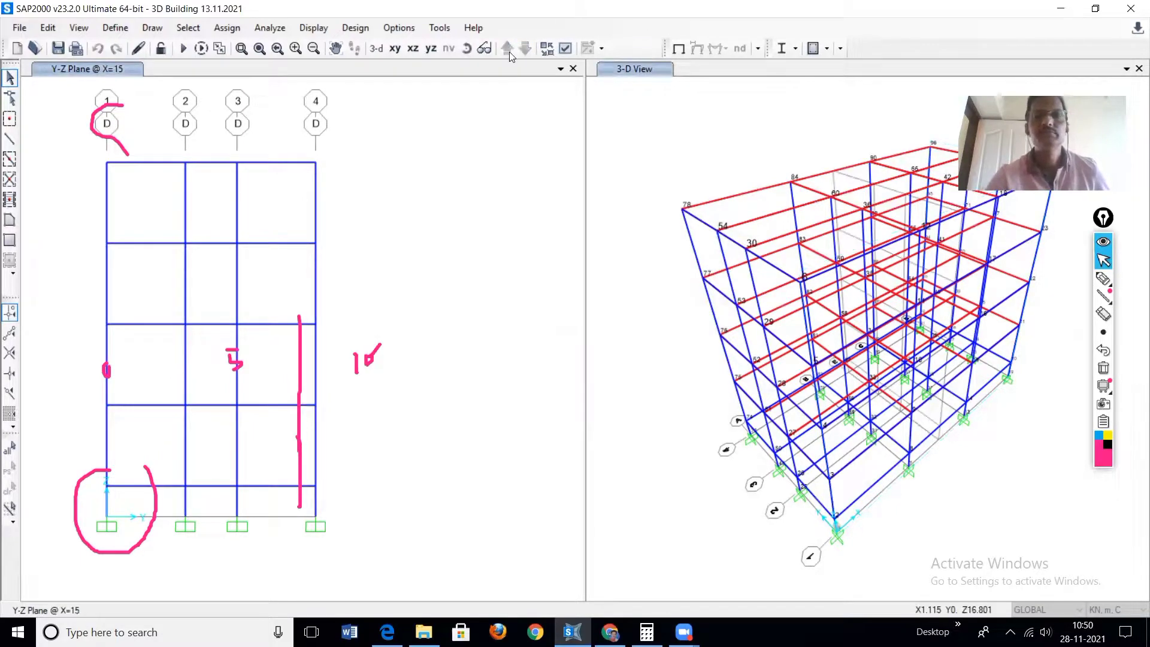
# - Show the X-Z elevation at Y=8, clear the pen annotations, and choose the WIDE COLUMN section for drawing straight frames
pyautogui.click(525, 49)
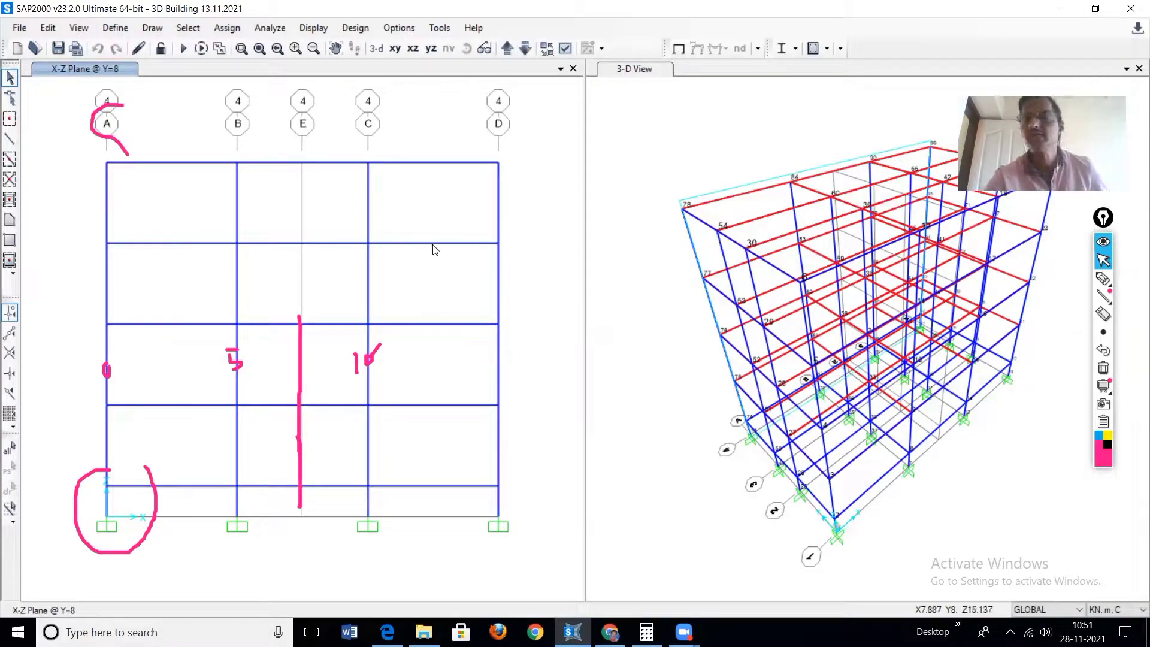
pyautogui.click(1104, 370)
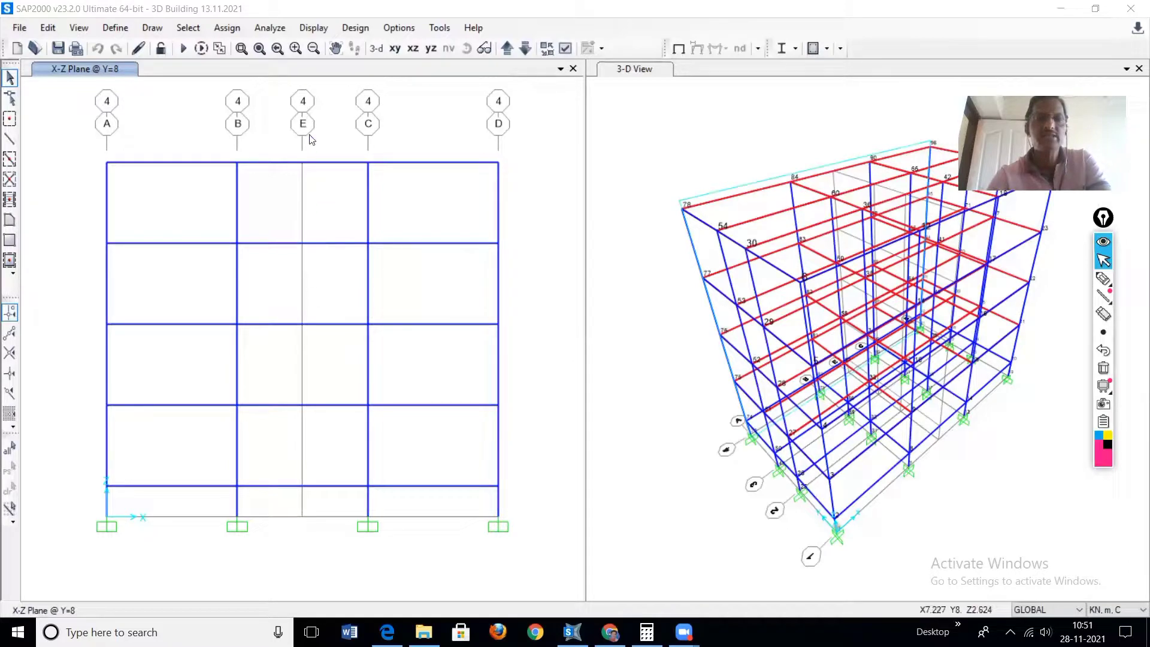
pyautogui.click(10, 140)
pyautogui.click(10, 139)
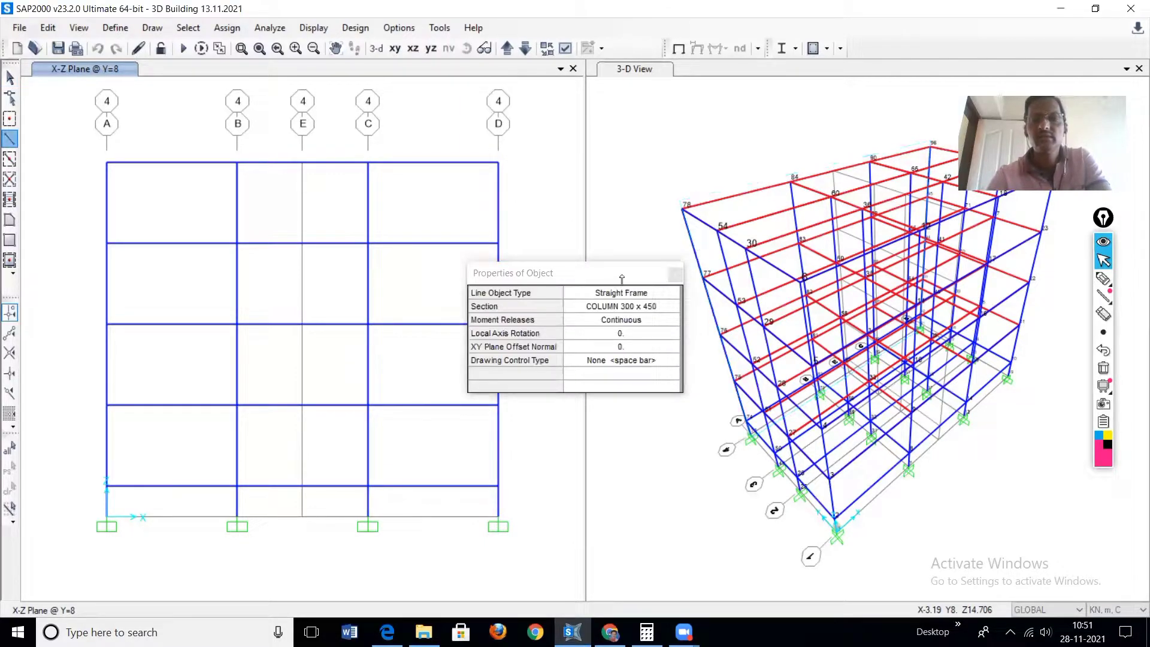
pyautogui.click(670, 309)
pyautogui.click(677, 312)
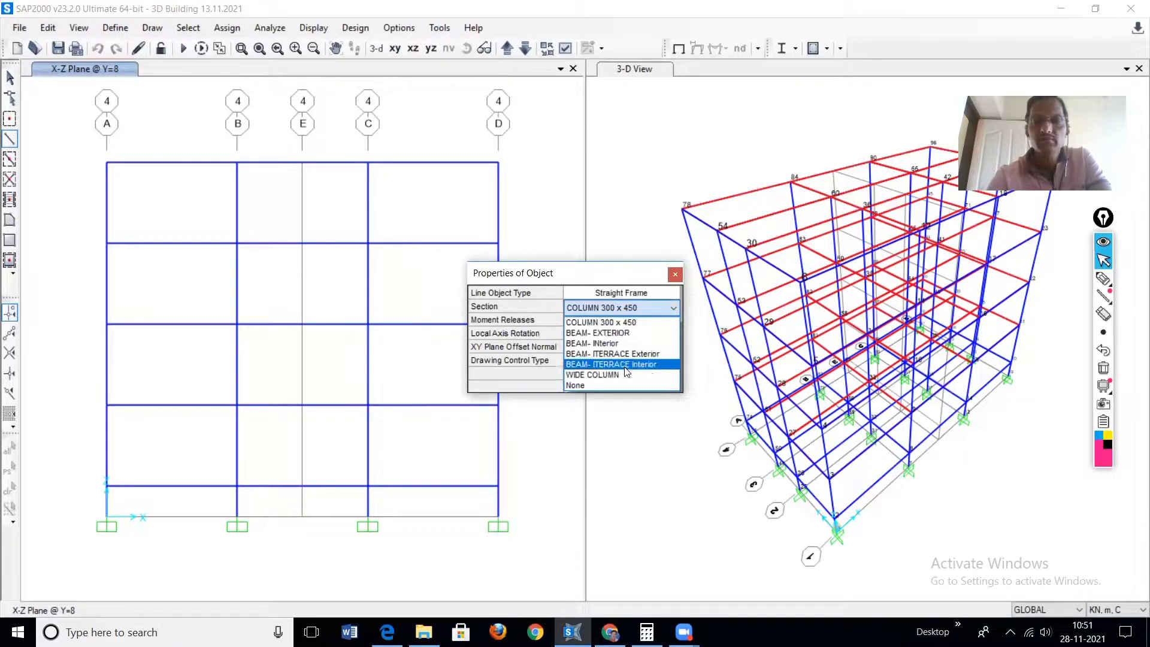
pyautogui.click(622, 375)
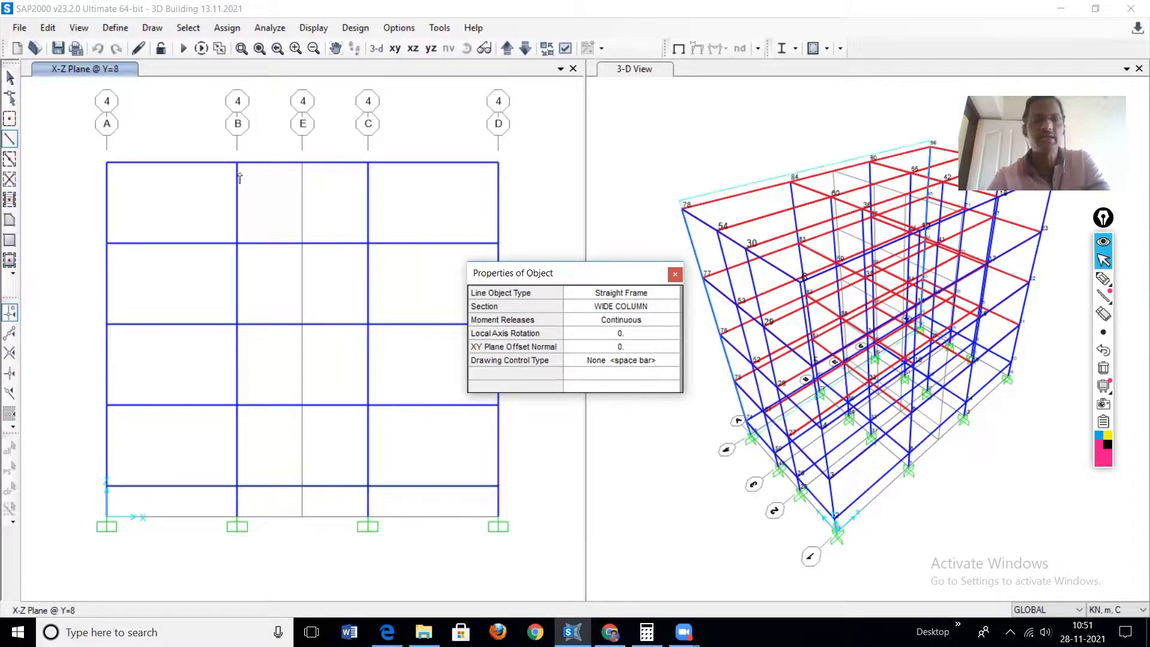
# - Draw the wide column along grid E from the roof at Z=13.6 down through each floor level to the base
pyautogui.click(301, 163)
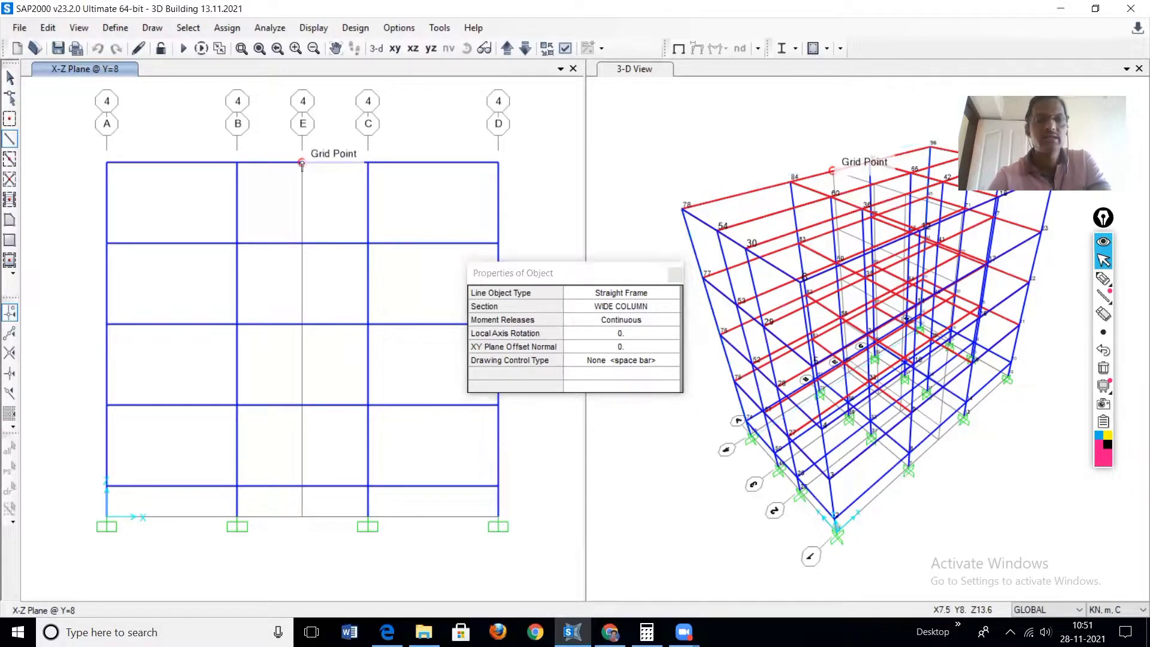
pyautogui.click(301, 324)
pyautogui.click(302, 405)
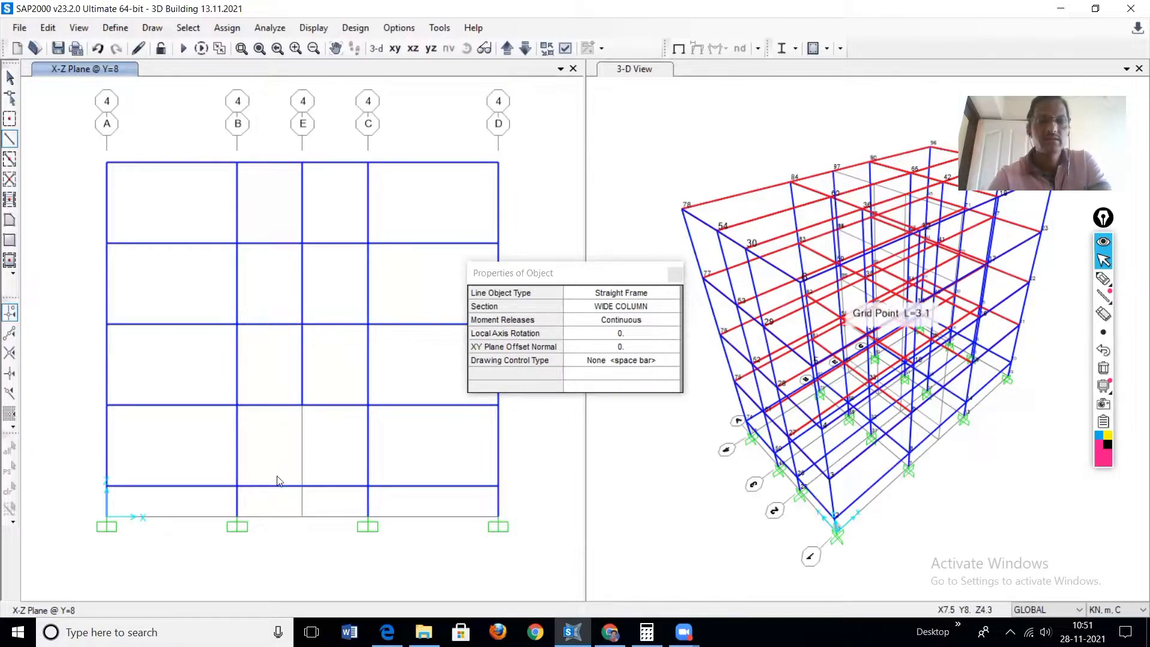
pyautogui.click(301, 485)
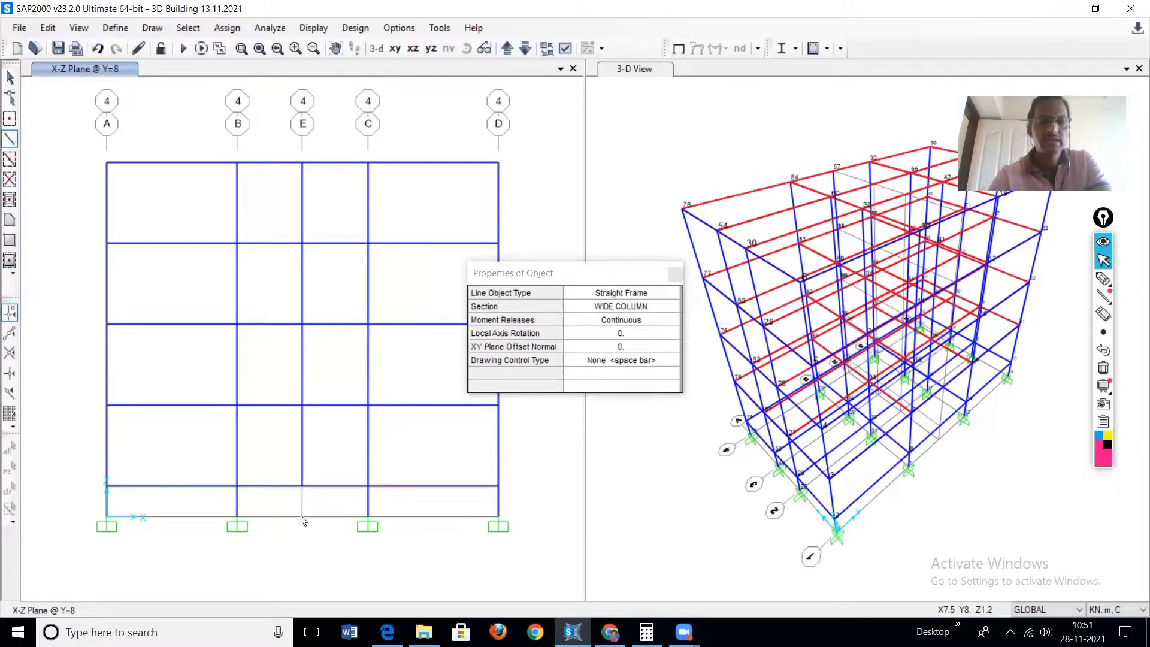
pyautogui.click(301, 516)
pyautogui.rightClick(436, 546)
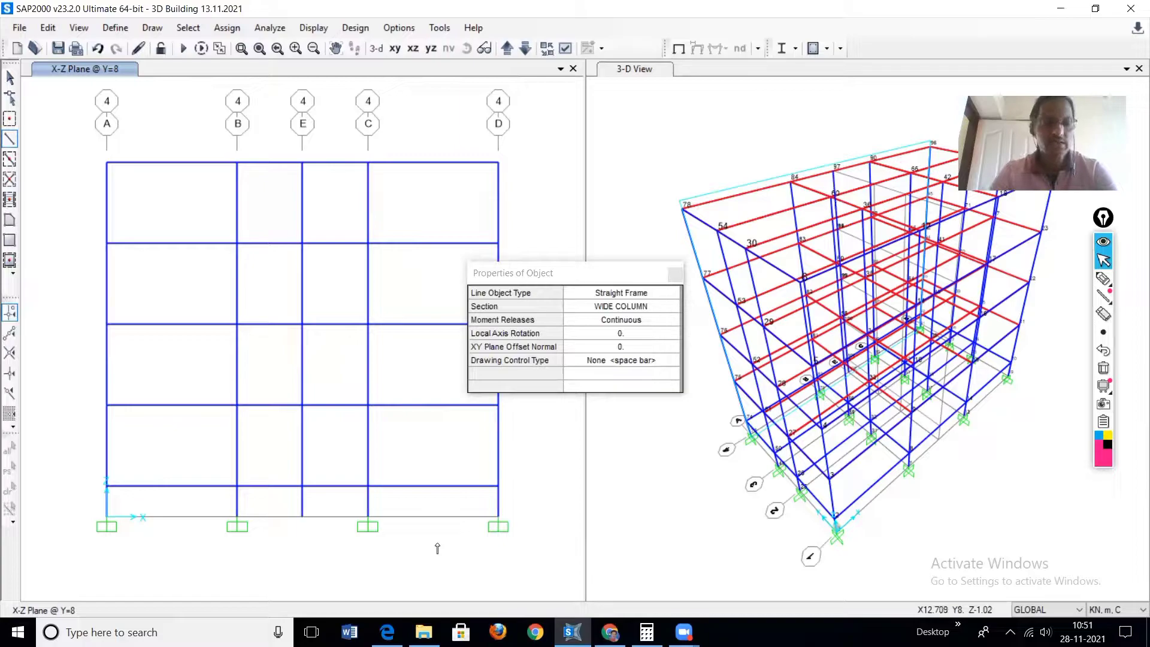
pyautogui.press('Escape')
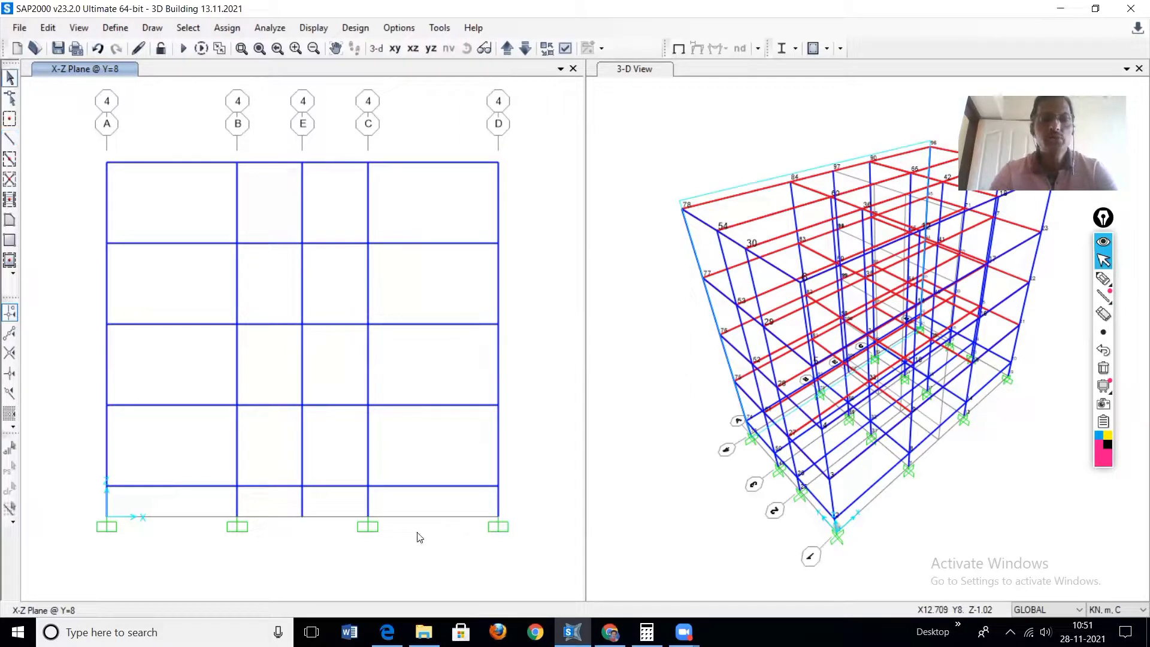
# - Assign a pinned restraint to the base joint of the wide column on grid E
pyautogui.click(302, 519)
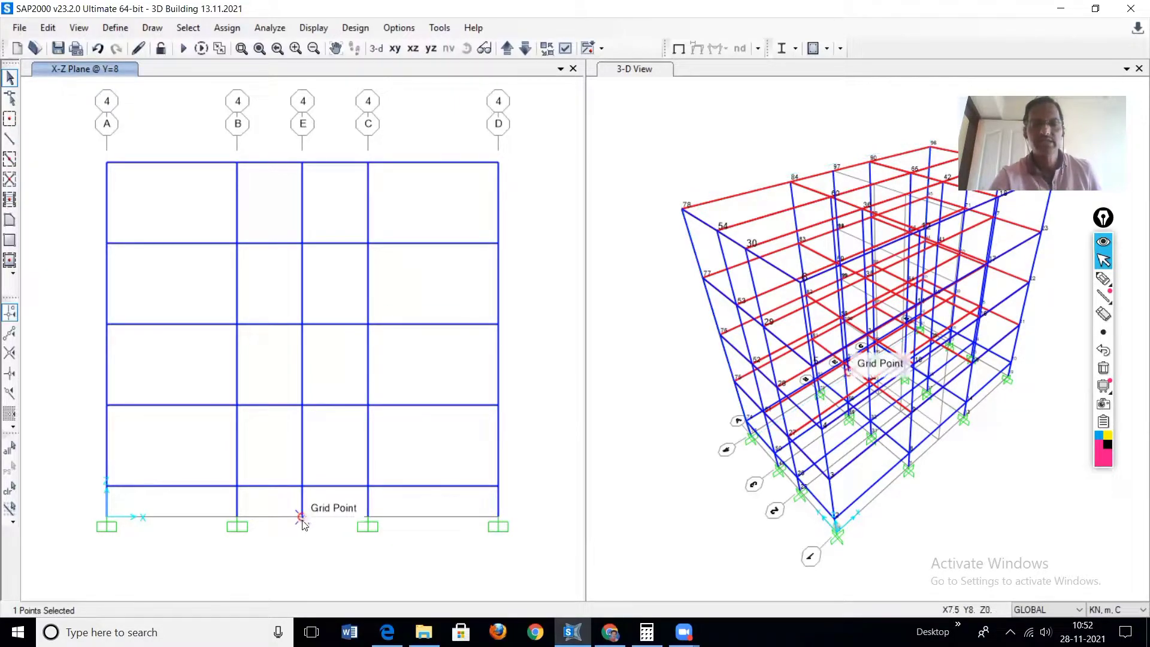
pyautogui.click(227, 28)
pyautogui.moveTo(246, 51)
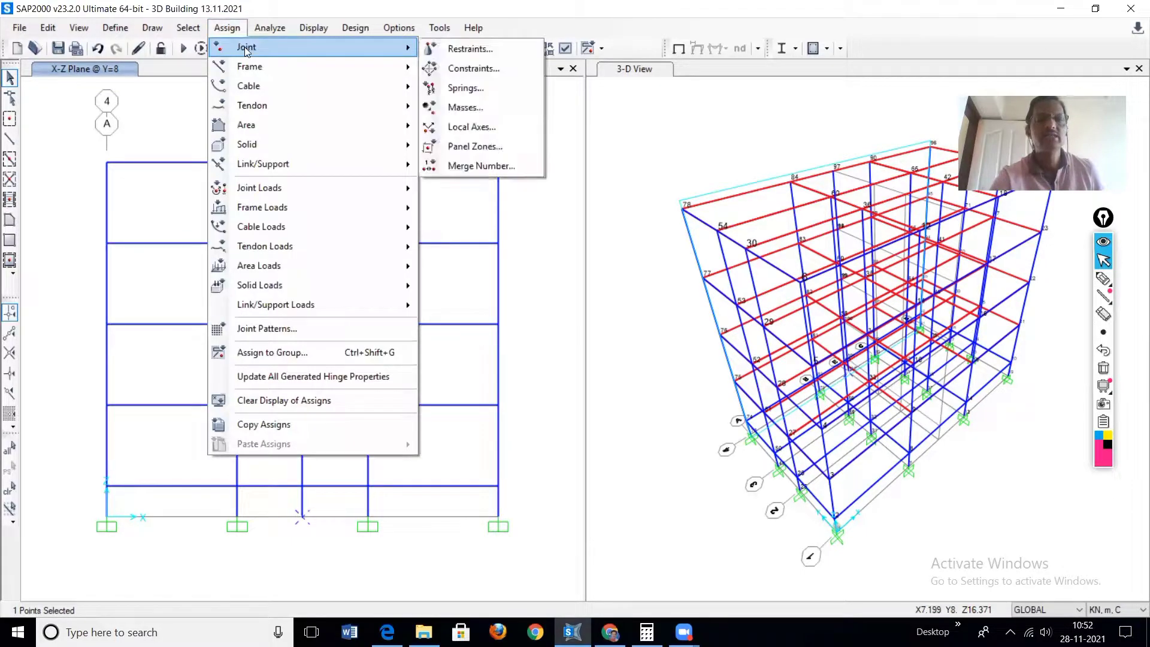
pyautogui.click(480, 50)
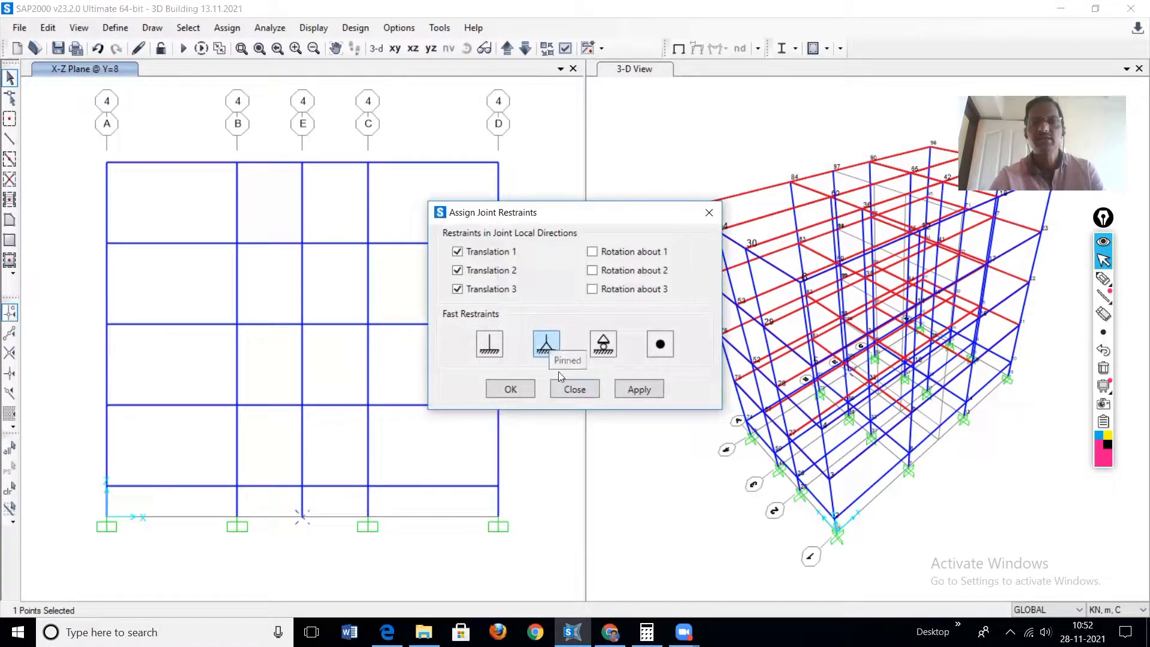
pyautogui.click(658, 390)
pyautogui.click(511, 389)
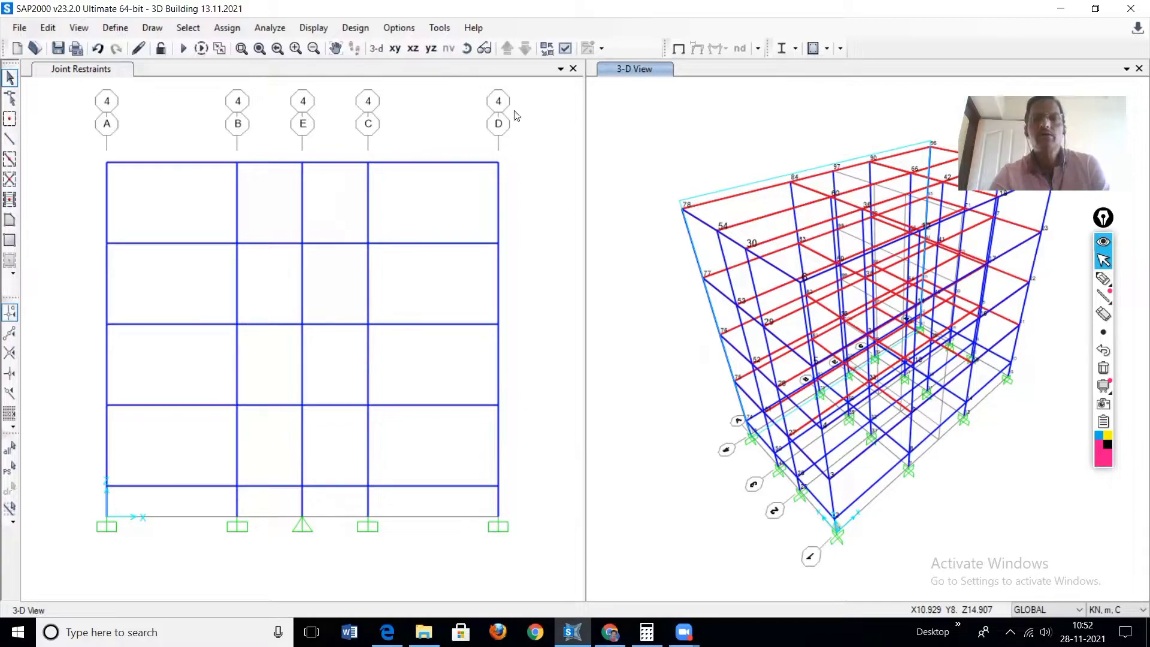
# - Display the X-Z elevation at Y=8 with the Extrude view type
pyautogui.click(559, 106)
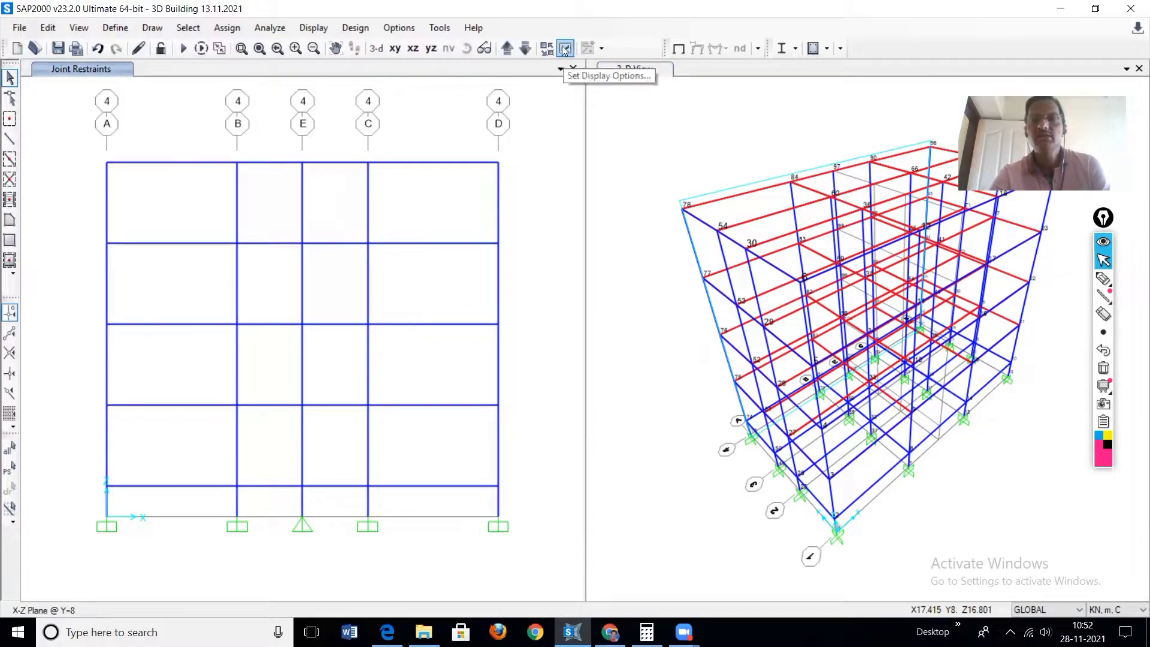
pyautogui.click(565, 49)
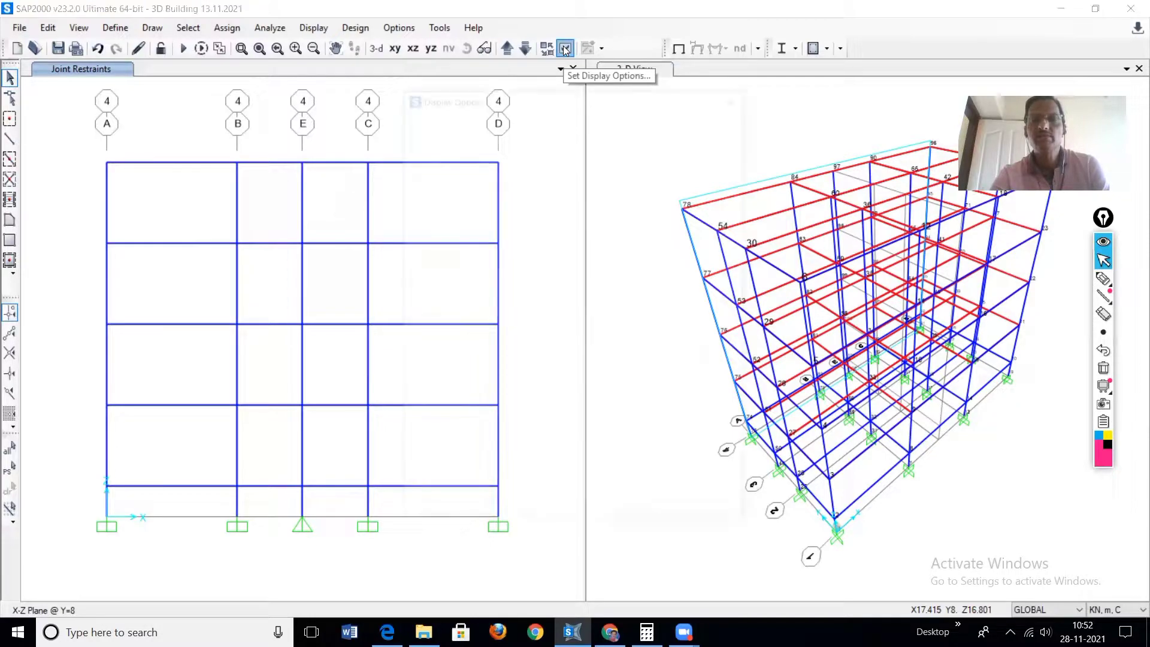
pyautogui.moveTo(586, 104); pyautogui.dragTo(682, 76)
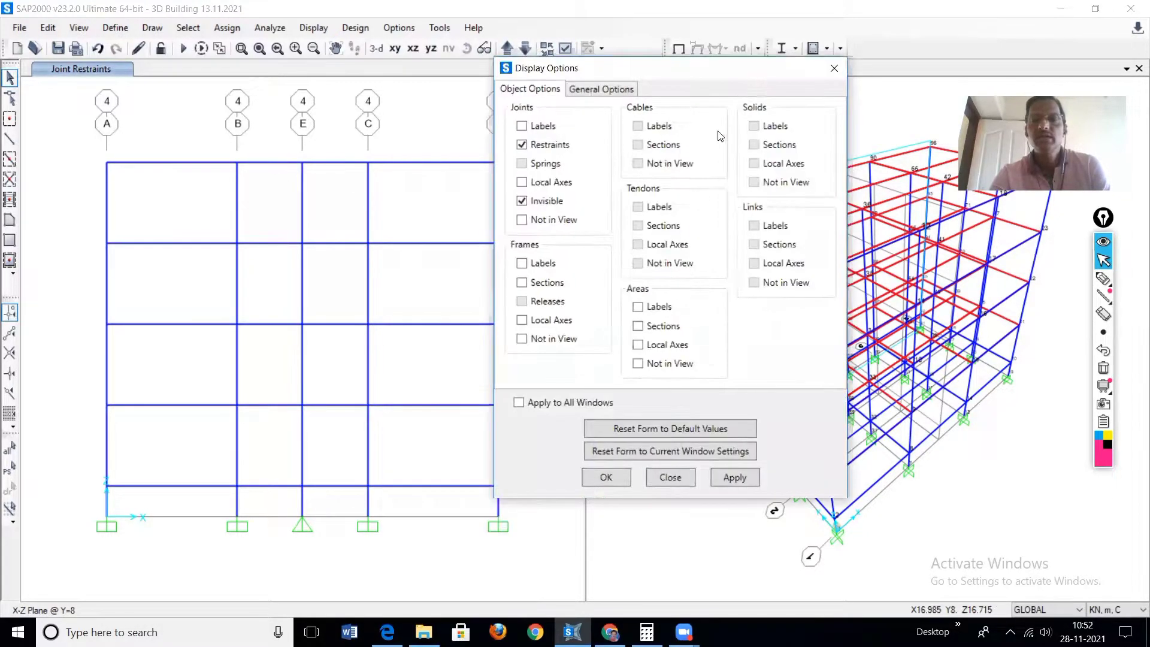
pyautogui.click(600, 90)
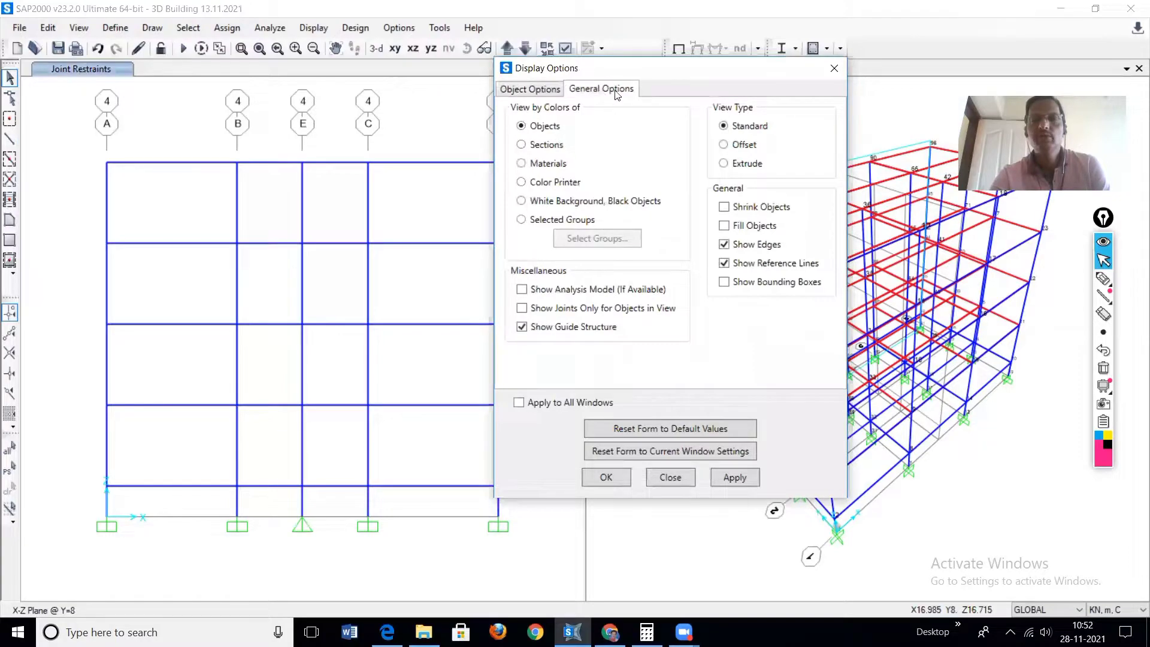
pyautogui.click(724, 163)
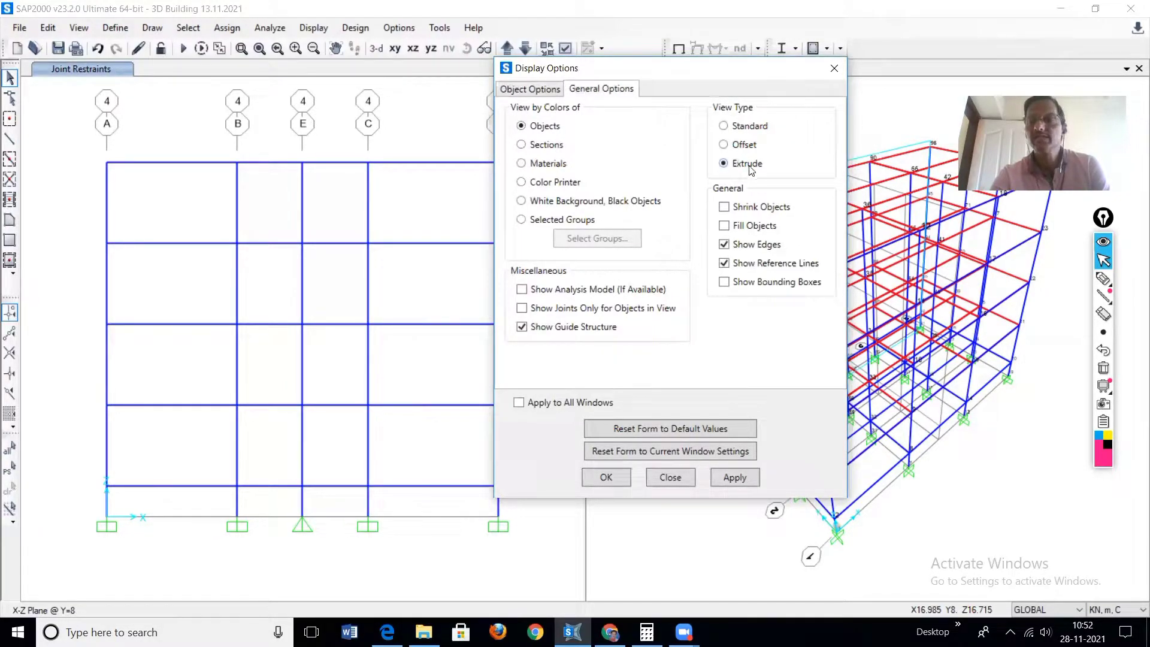
pyautogui.click(735, 477)
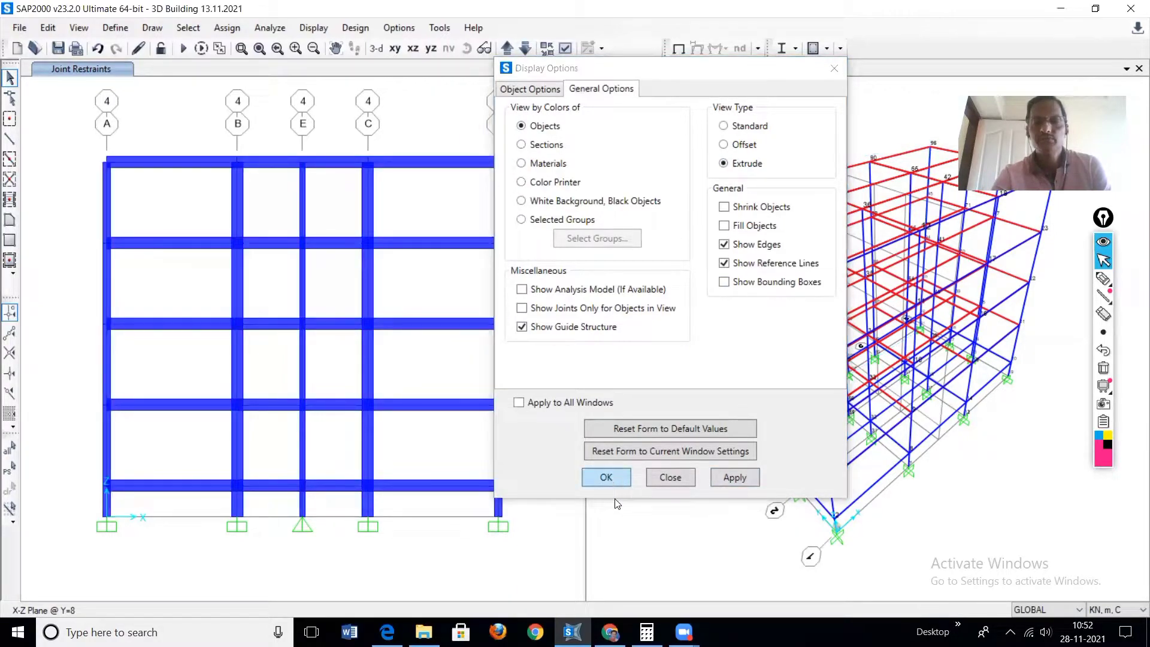
pyautogui.click(607, 477)
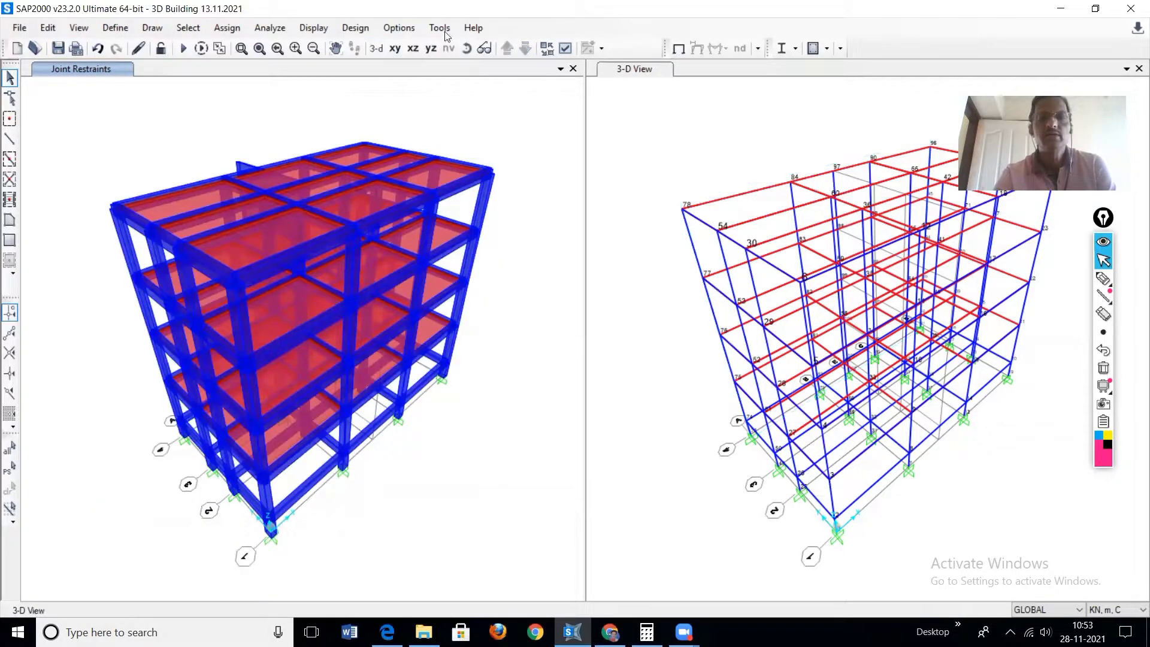
# - Rotate the extruded 3-D model to examine how the wide column is oriented relative to the building frame
pyautogui.click(467, 48)
pyautogui.moveTo(177, 122); pyautogui.dragTo(341, 149)
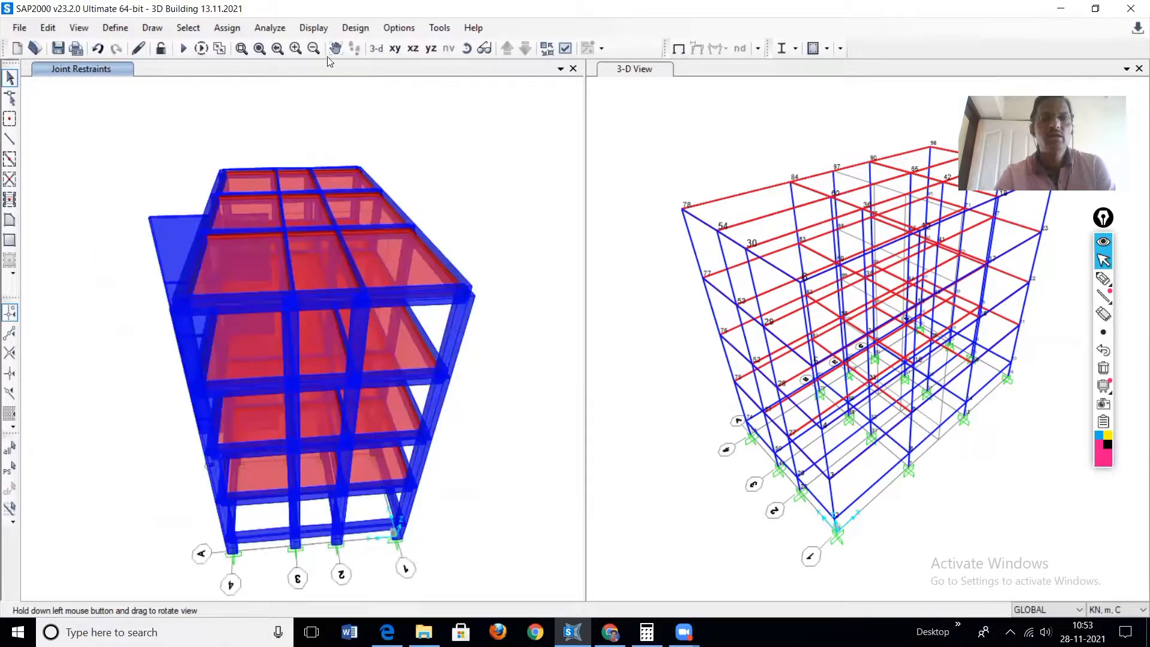
pyautogui.click(467, 49)
pyautogui.moveTo(171, 137); pyautogui.dragTo(285, 176)
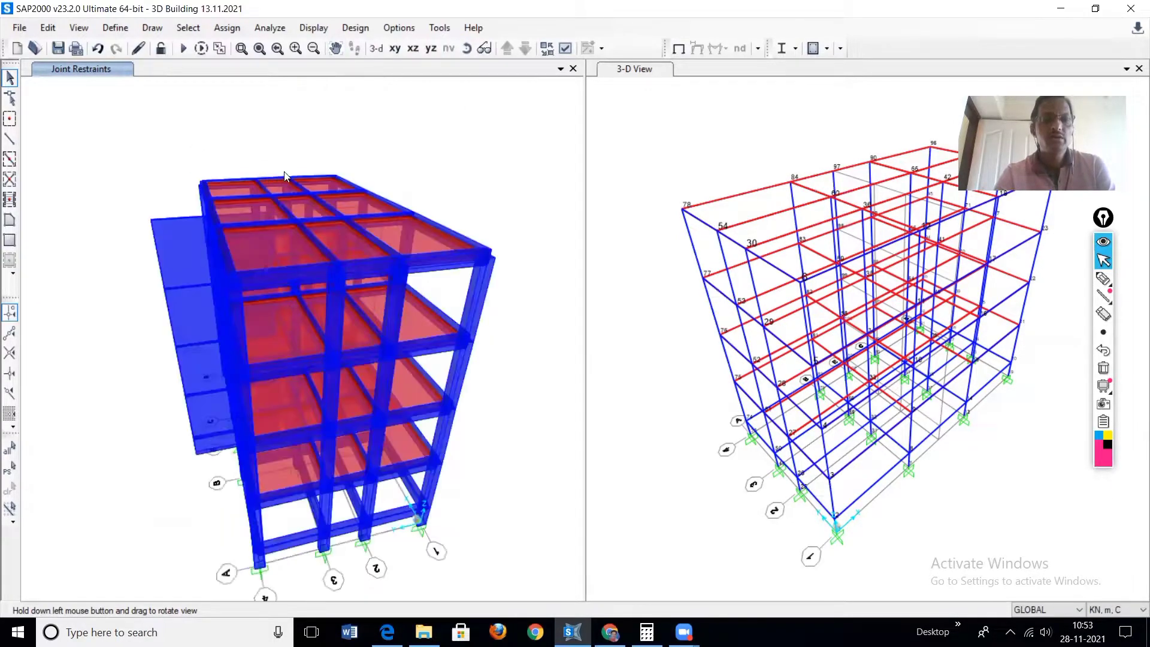
pyautogui.click(467, 49)
pyautogui.moveTo(155, 138); pyautogui.dragTo(267, 231)
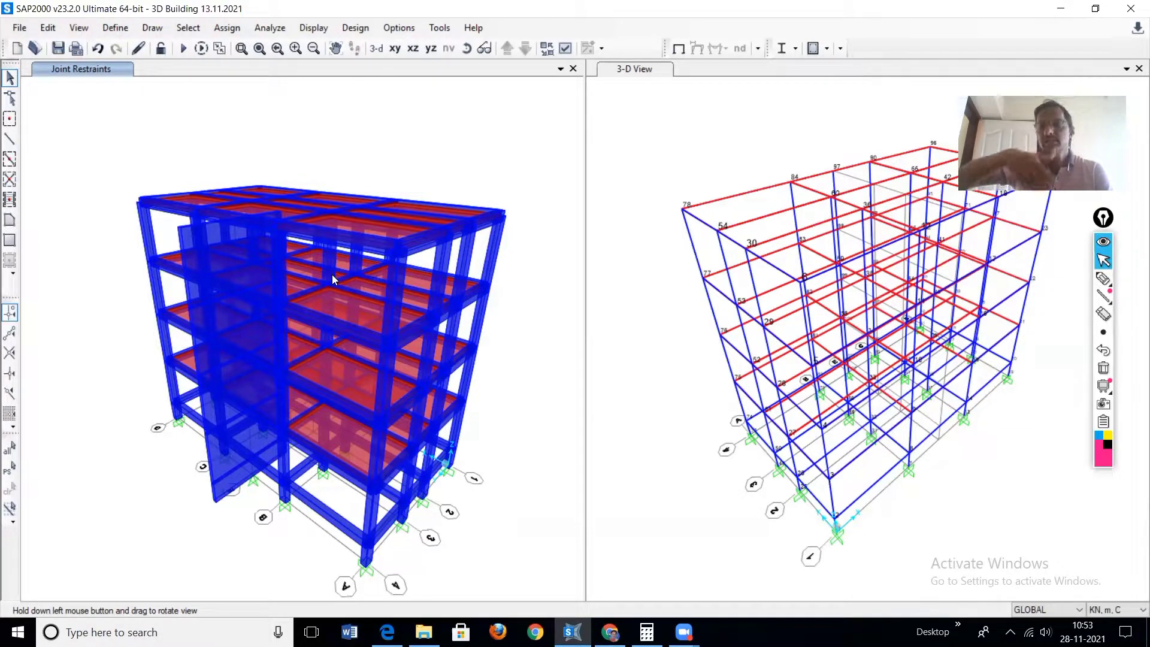
# - In the X-Z elevation, rotate the local axes of all five wide column segments on grid E by 90 degrees
pyautogui.click(413, 48)
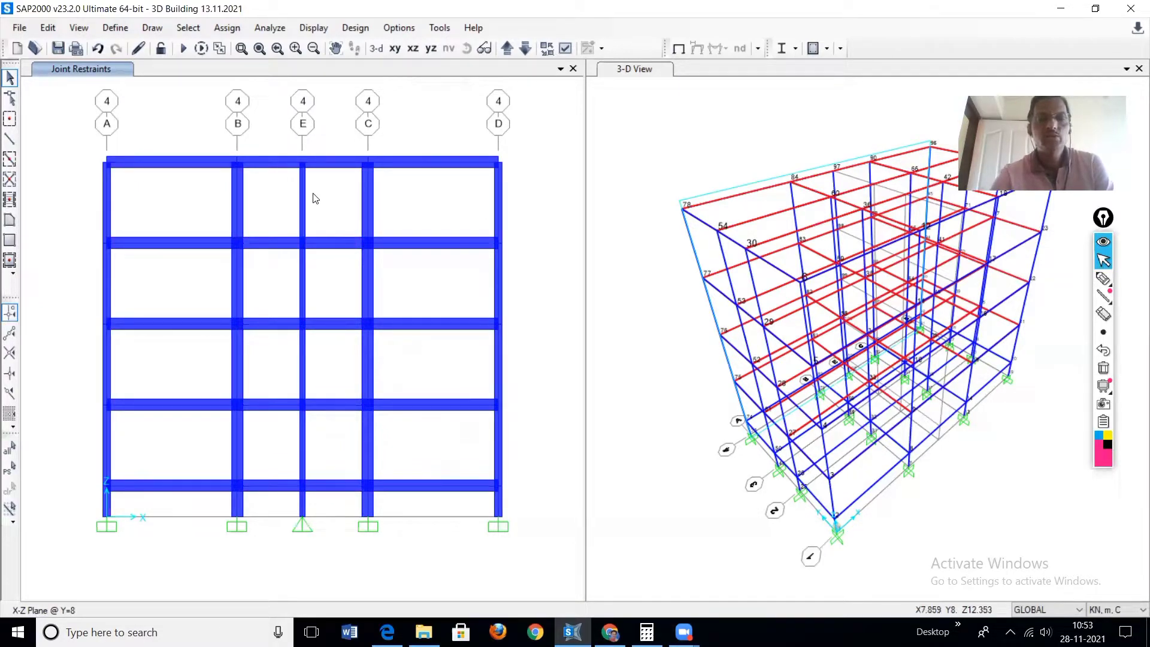
pyautogui.click(302, 207)
pyautogui.click(302, 293)
pyautogui.click(303, 368)
pyautogui.moveTo(322, 442); pyautogui.dragTo(284, 459)
pyautogui.moveTo(310, 499); pyautogui.dragTo(292, 509)
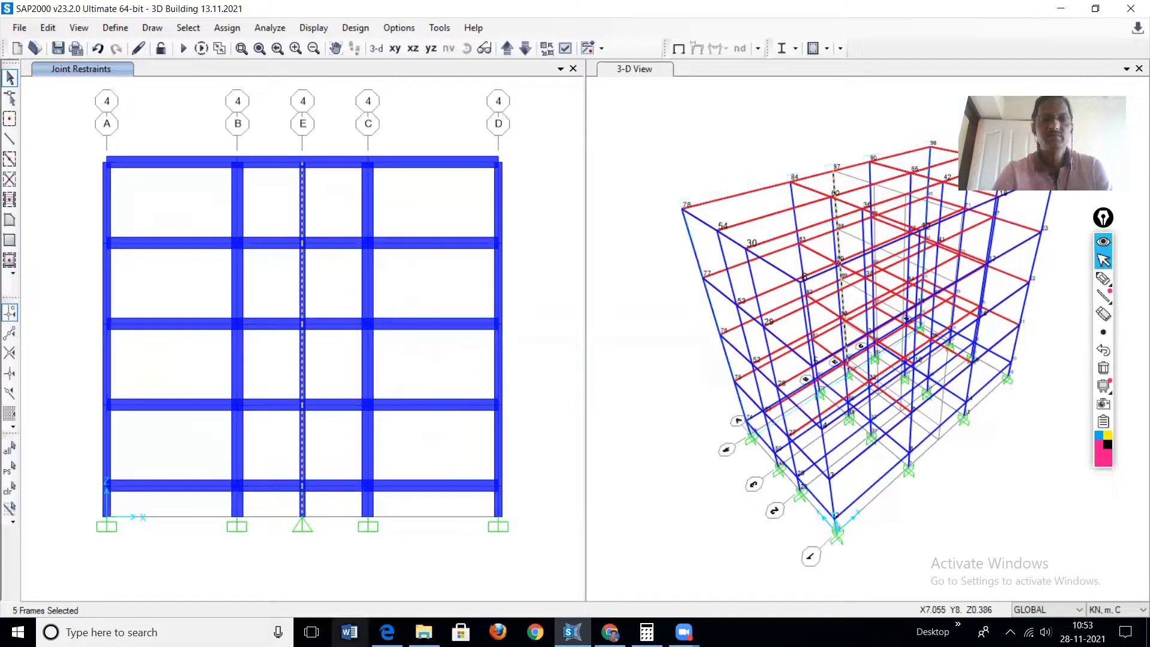
pyautogui.click(228, 29)
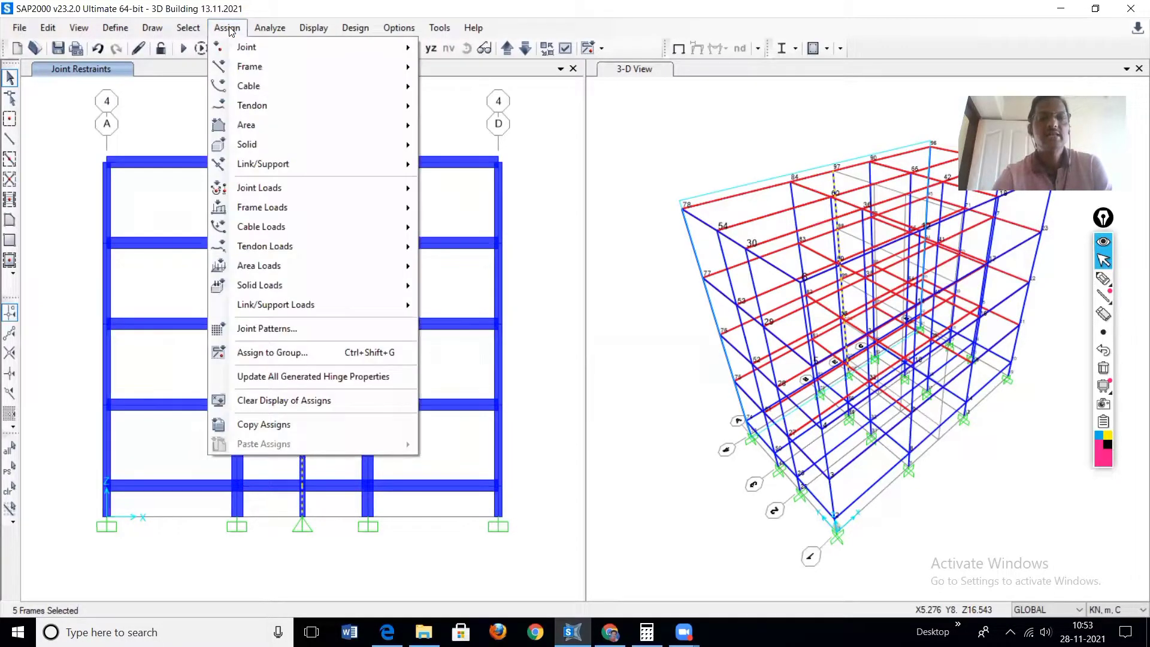
pyautogui.moveTo(238, 64)
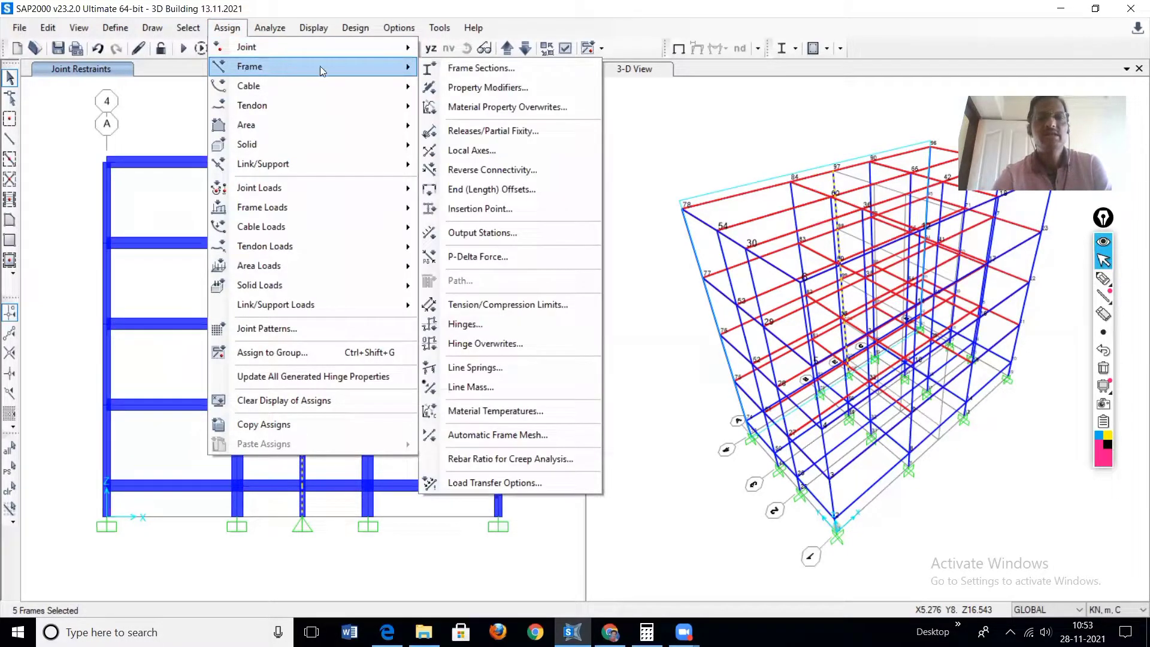
pyautogui.click(476, 151)
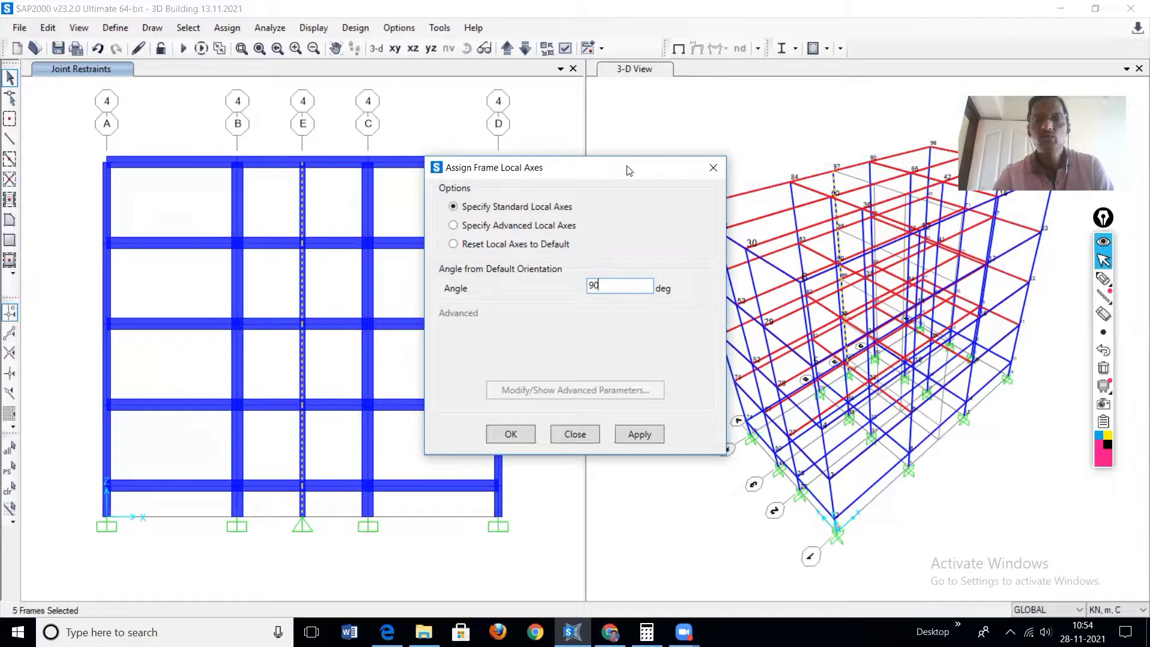
pyautogui.moveTo(580, 178); pyautogui.dragTo(662, 141)
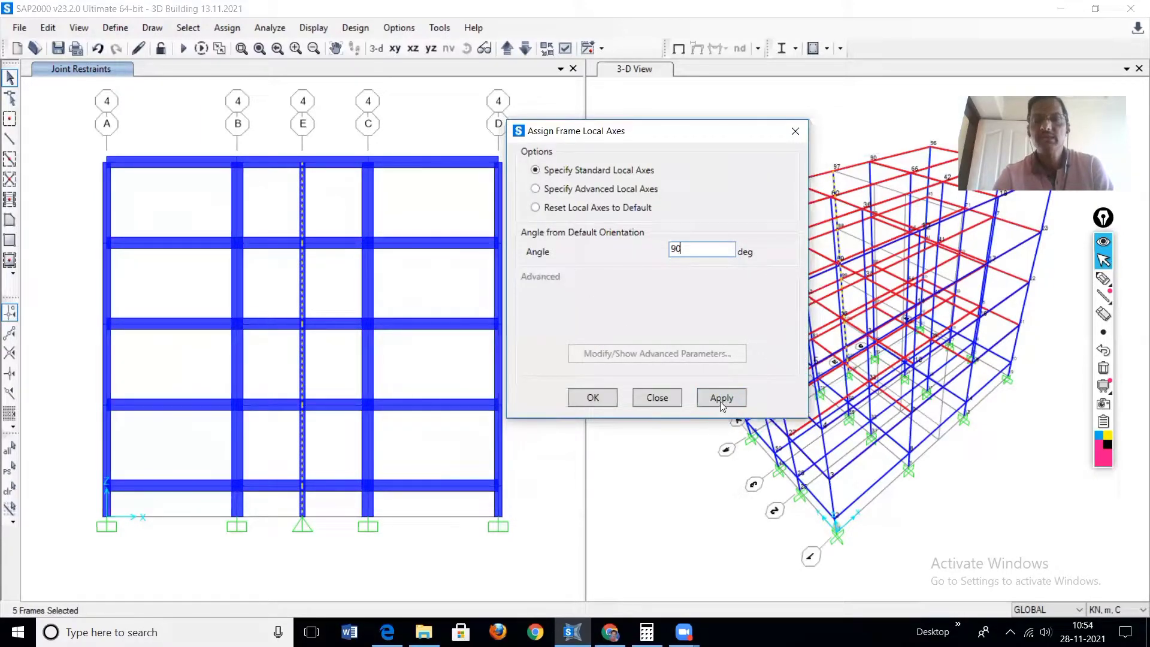
pyautogui.click(722, 398)
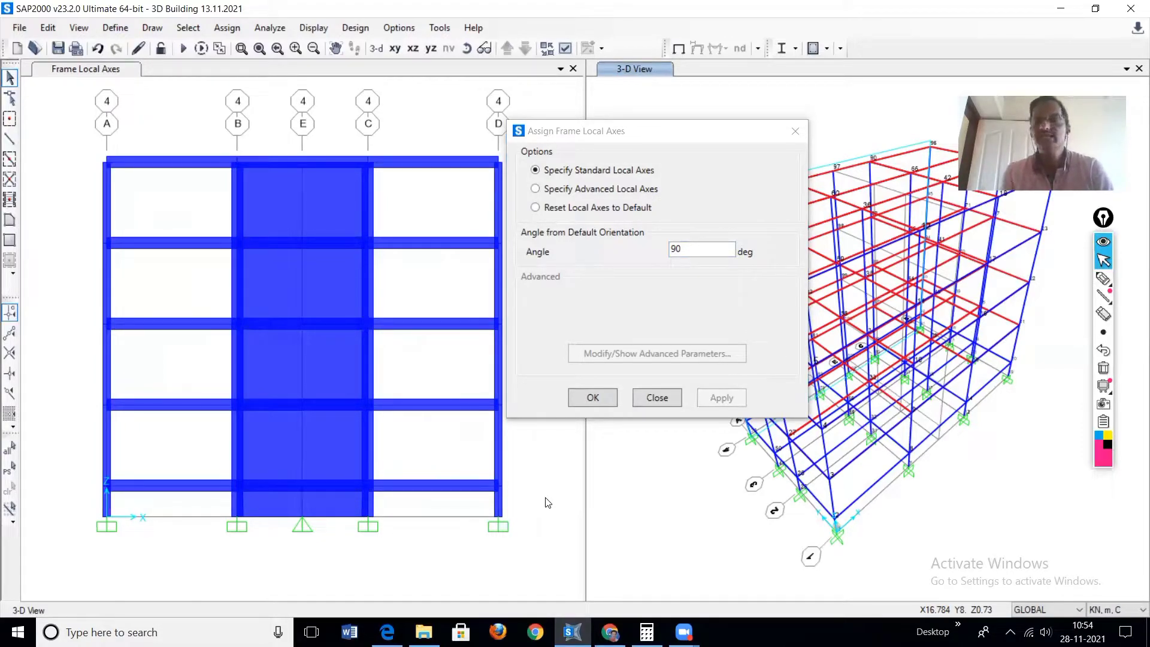
pyautogui.click(592, 397)
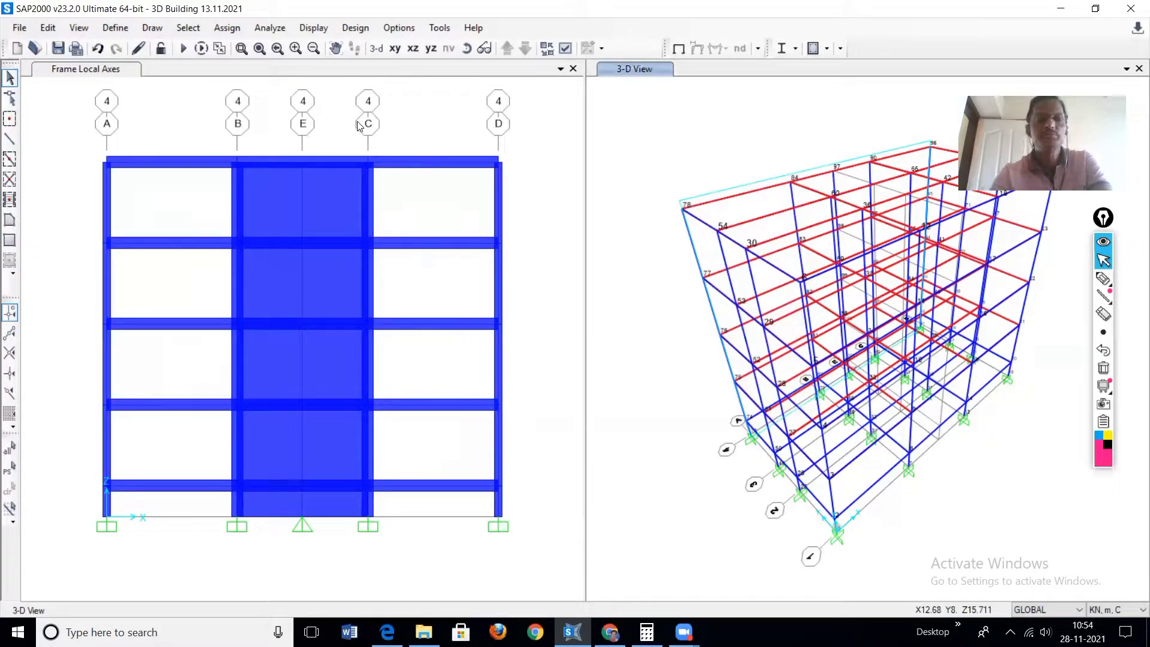
# - Return the elevation to the Standard view type and clear the frame local axes display
pyautogui.click(565, 49)
pyautogui.click(509, 120)
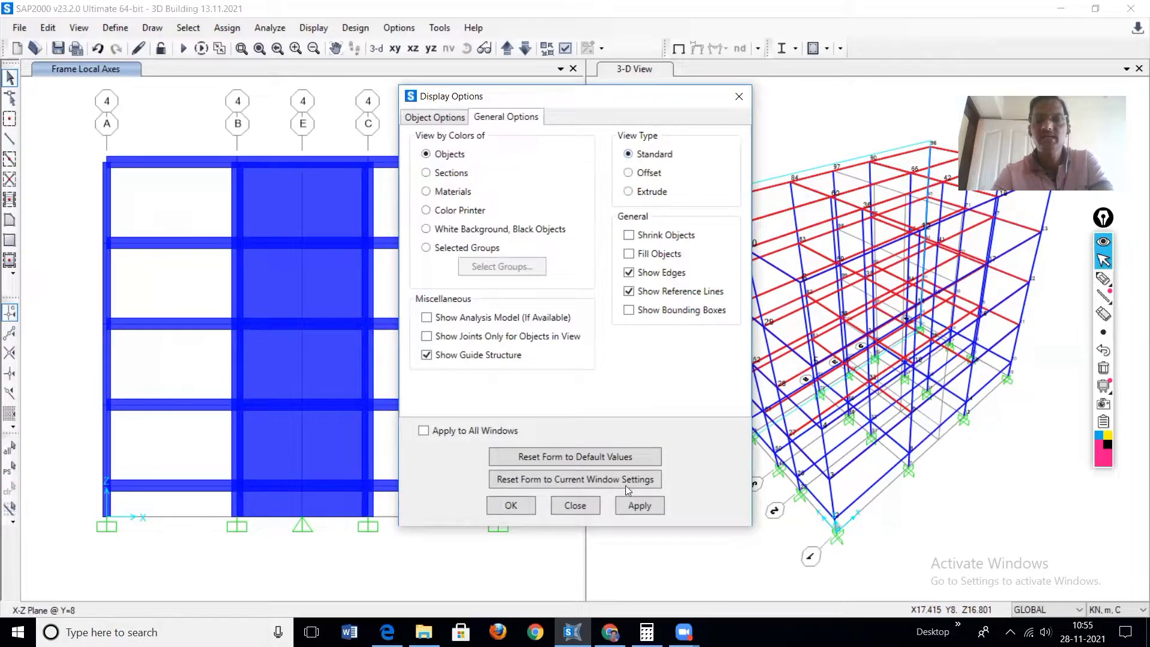
pyautogui.click(638, 506)
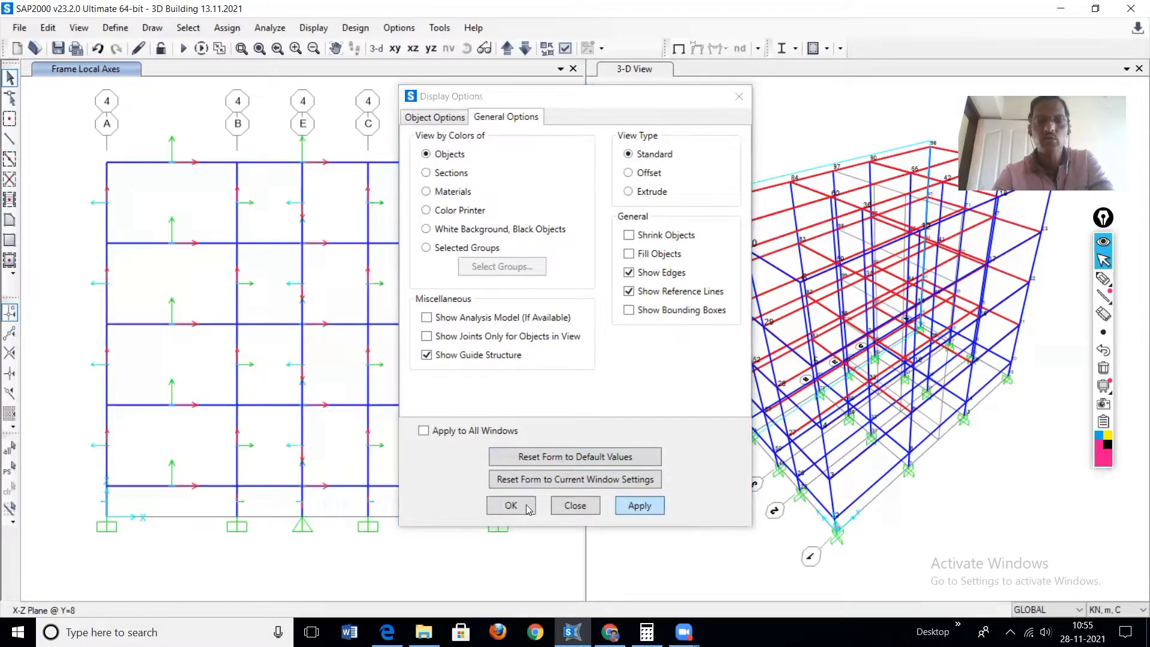
pyautogui.click(531, 504)
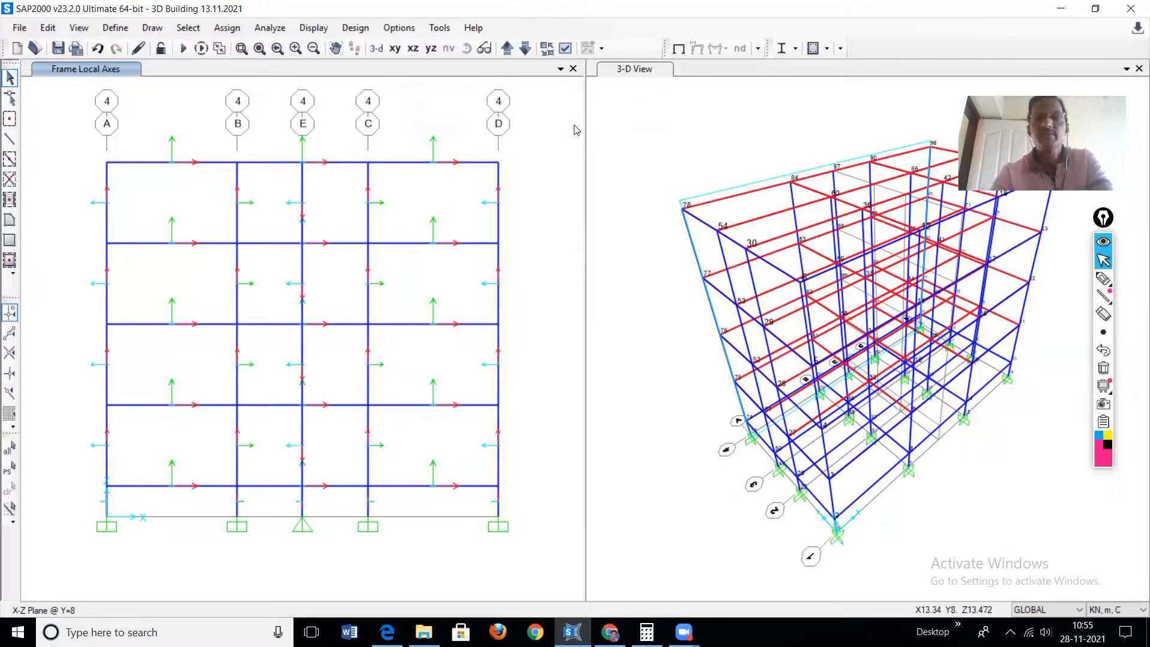
pyautogui.click(679, 49)
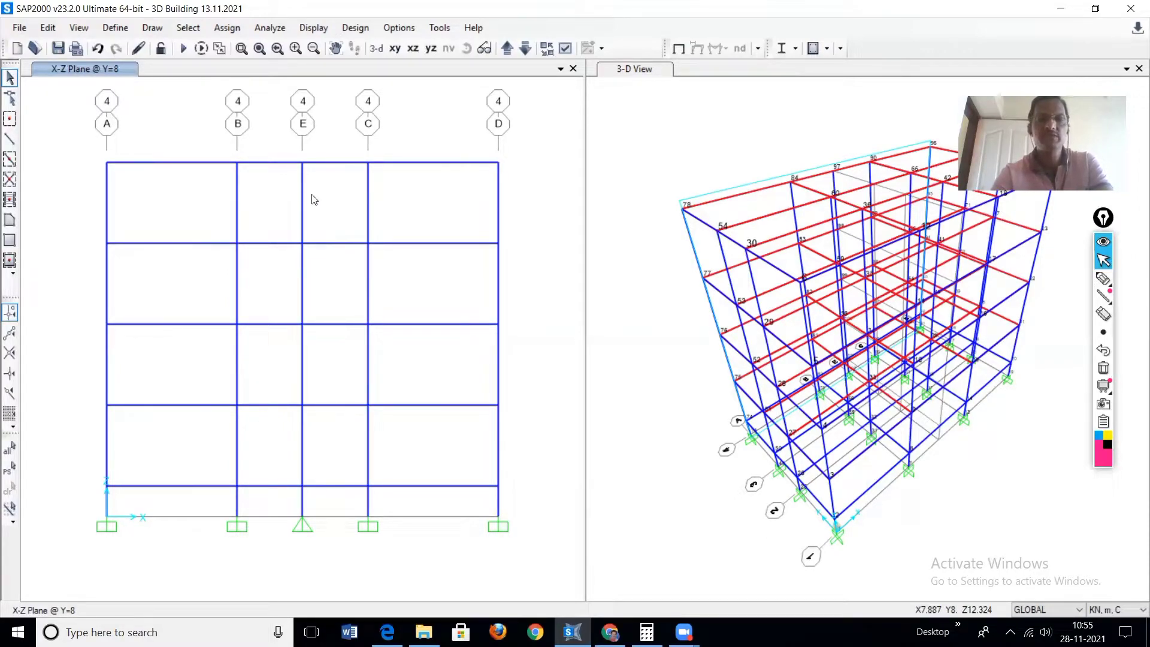
# - Select all five wide column segments on grid E and open the frame hinge assignment at its relative distance value
pyautogui.moveTo(311, 194); pyautogui.dragTo(283, 213)
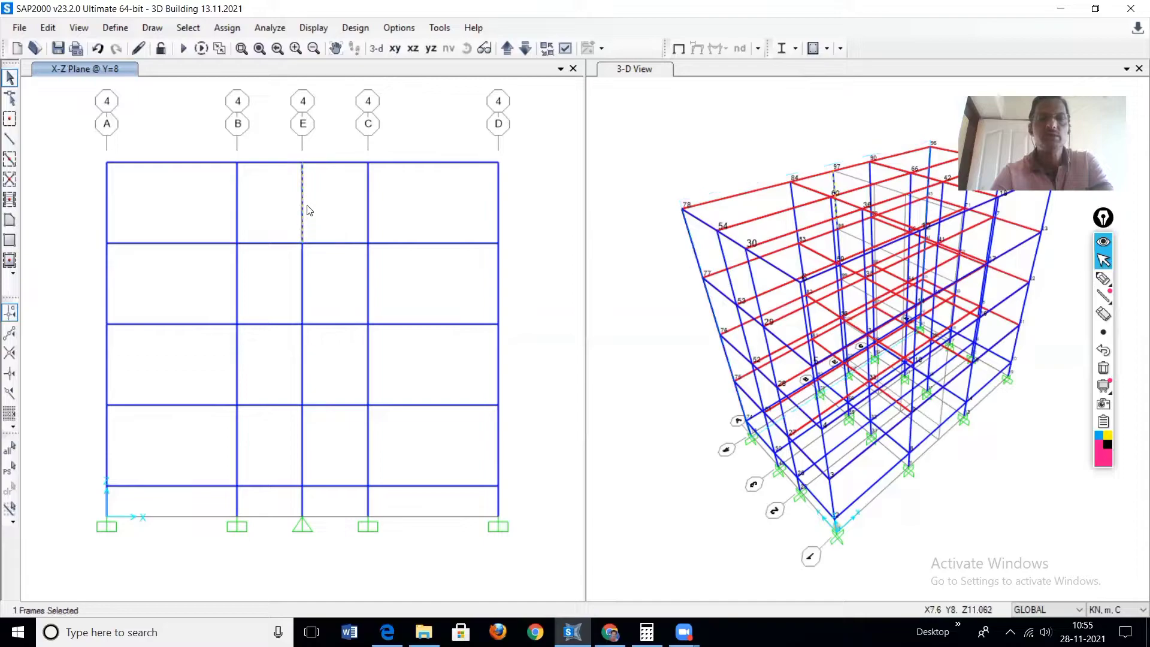
pyautogui.click(301, 295)
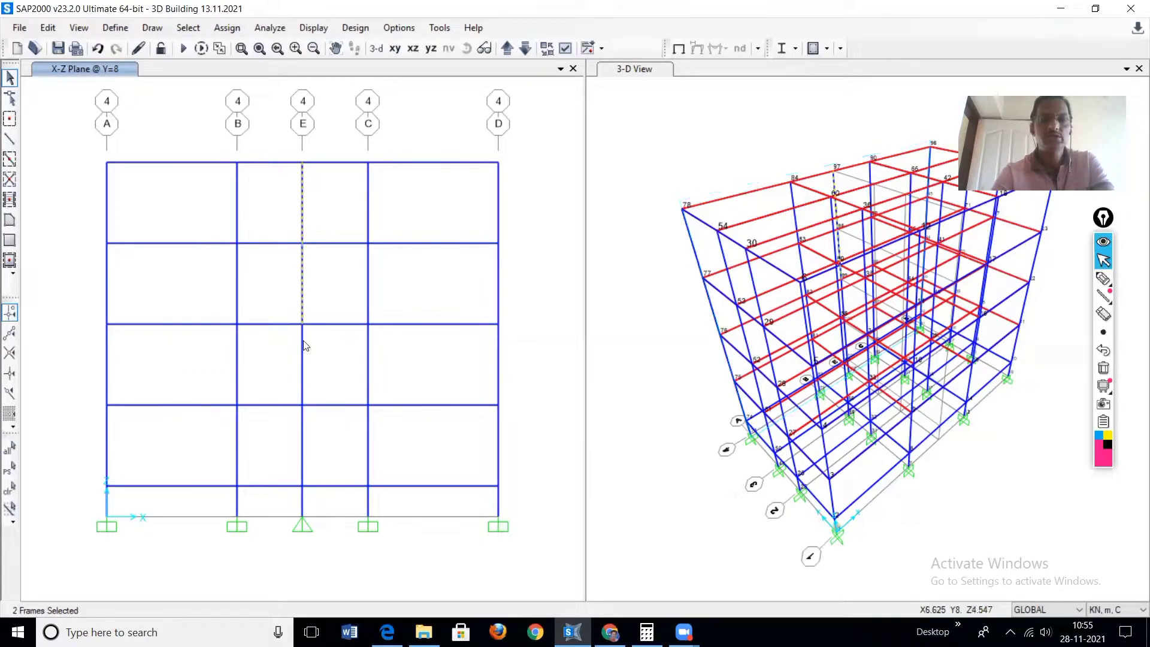
pyautogui.moveTo(312, 373); pyautogui.dragTo(288, 388)
pyautogui.moveTo(312, 441); pyautogui.dragTo(296, 513)
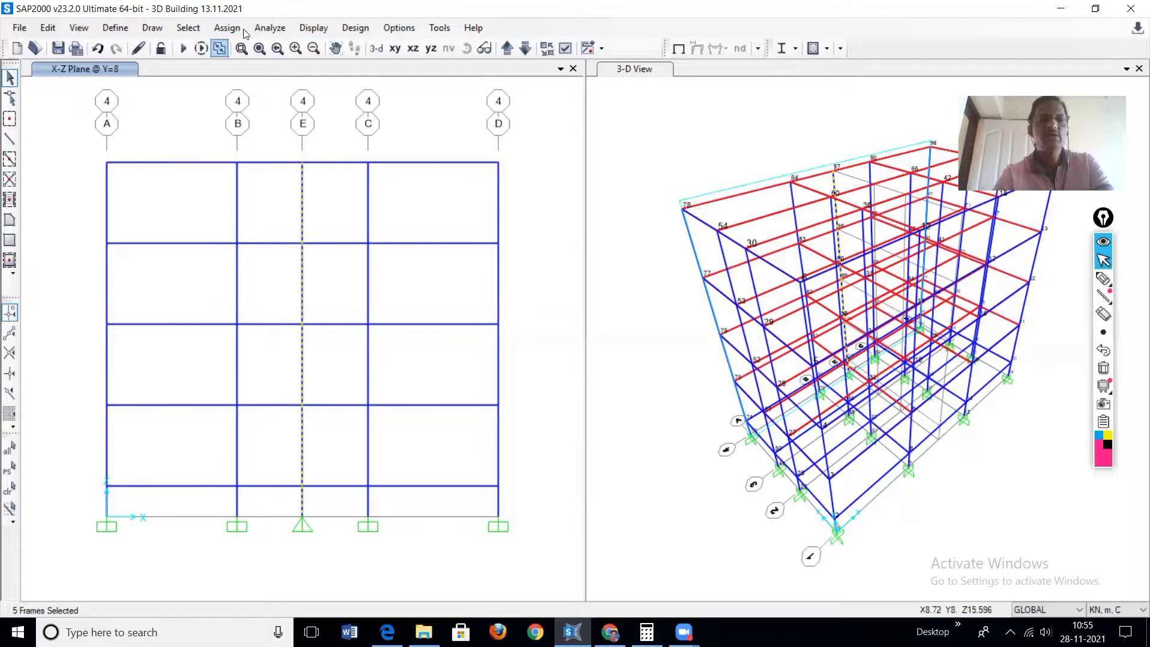
pyautogui.click(228, 30)
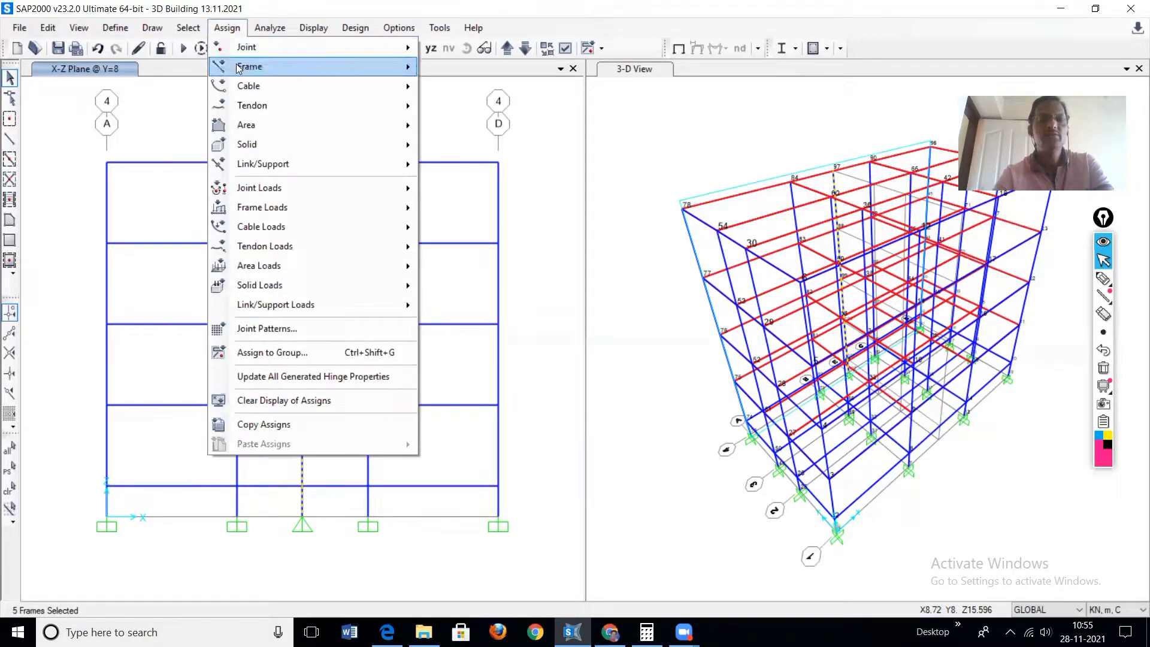
pyautogui.moveTo(238, 67)
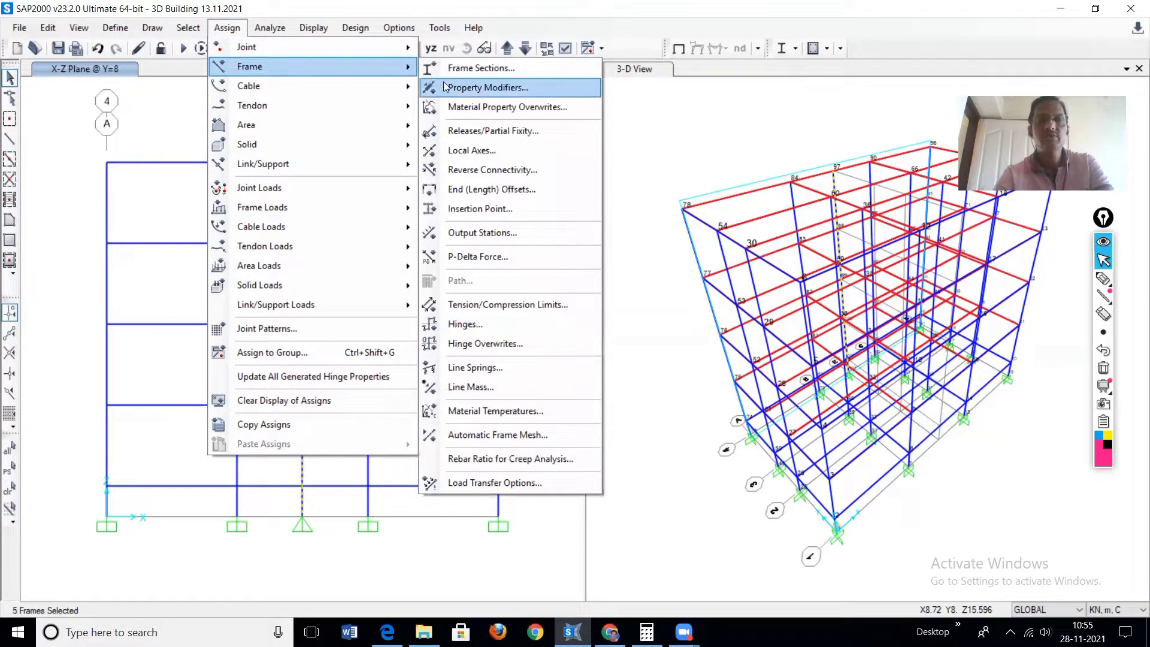
pyautogui.click(472, 324)
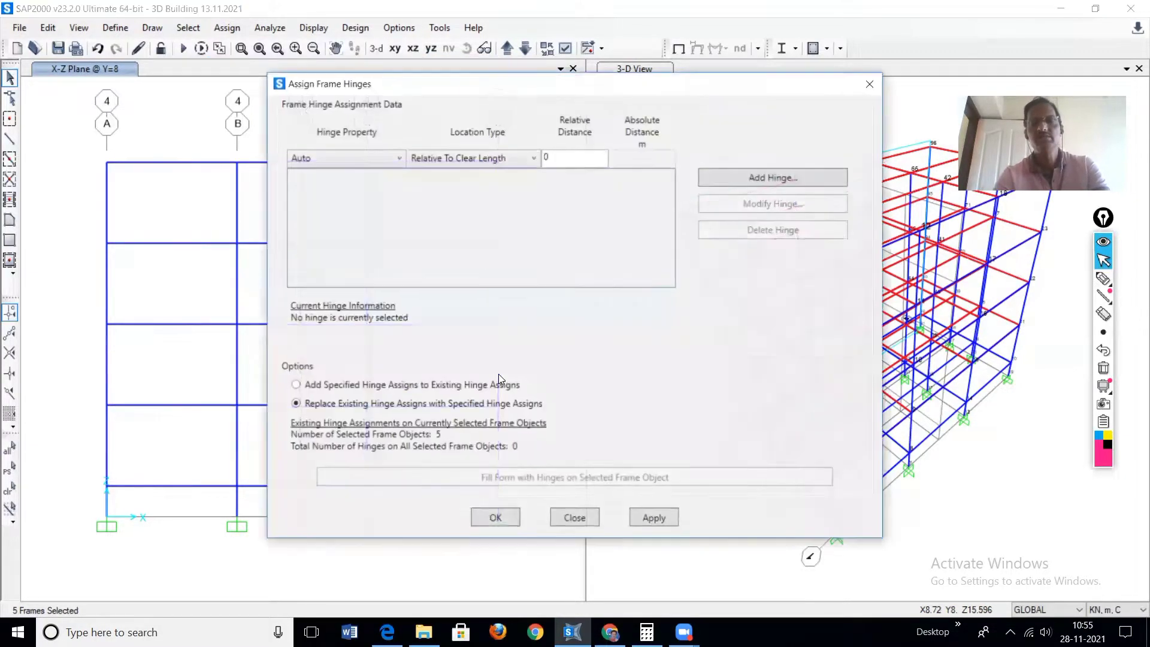
pyautogui.click(556, 161)
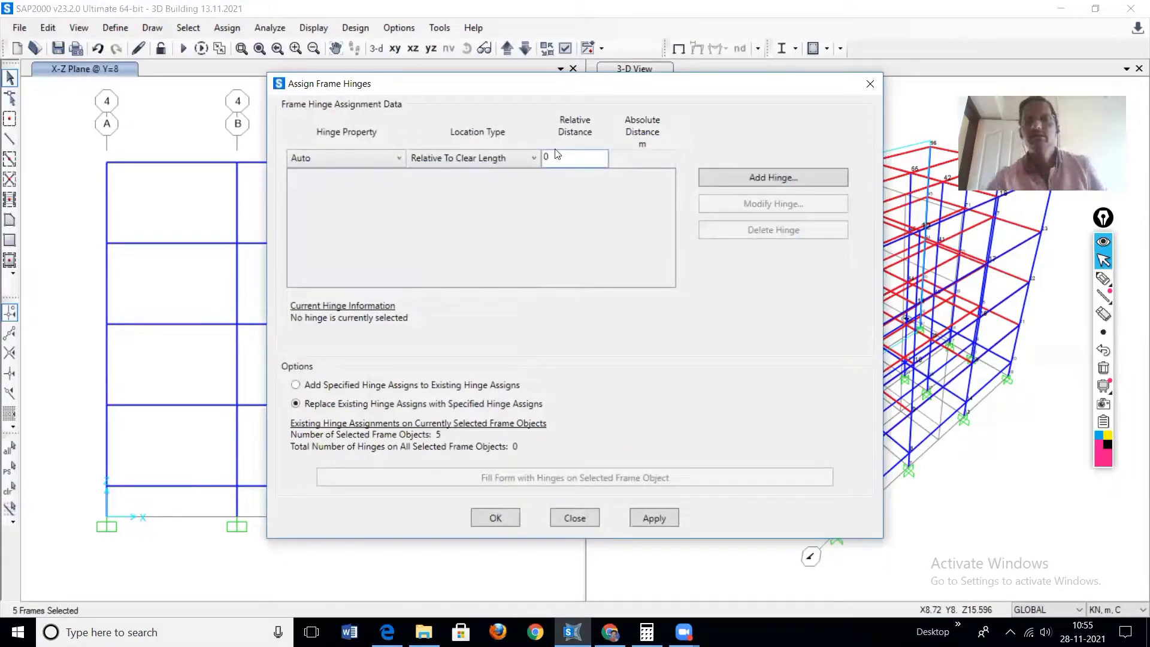
# - Sketch a vertical column with the annotation pen beside the hinge list, marking a hinge at its upper and lower ends
pyautogui.moveTo(1103, 279)
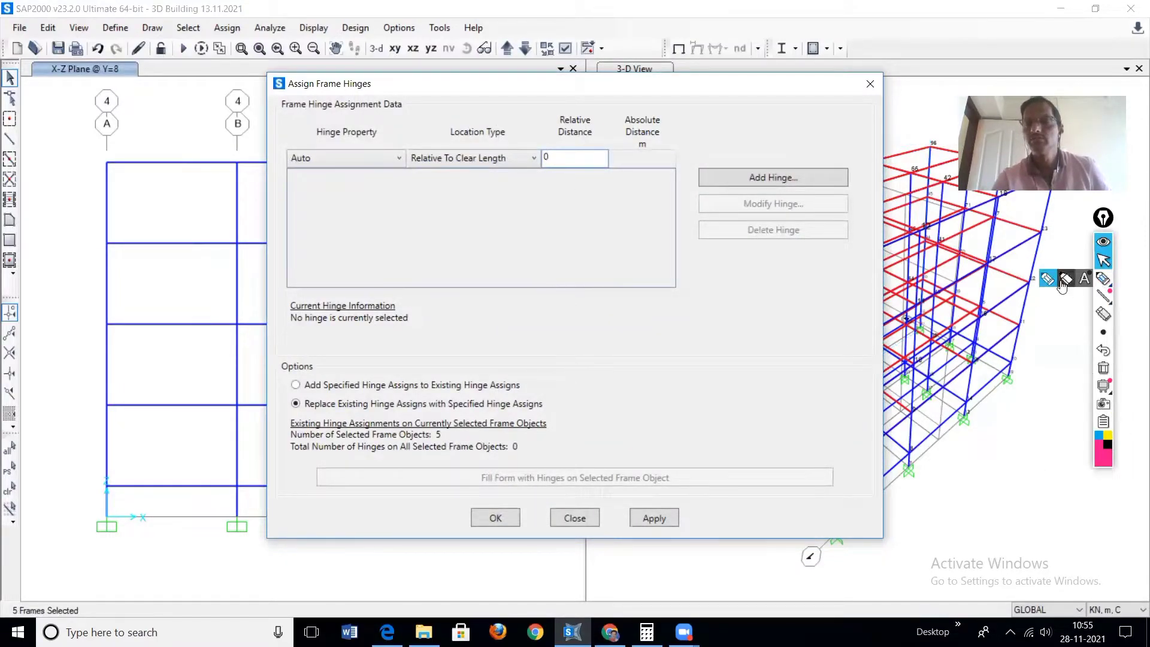
pyautogui.click(1062, 282)
pyautogui.moveTo(826, 277)
pyautogui.mouseDown()
pyautogui.moveTo(828, 373)
pyautogui.moveTo(841, 378)
pyautogui.mouseUp()
pyautogui.moveTo(810, 279)
pyautogui.mouseDown()
pyautogui.moveTo(840, 275)
pyautogui.moveTo(827, 286)
pyautogui.mouseUp()
pyautogui.moveTo(832, 367); pyautogui.dragTo(835, 367)
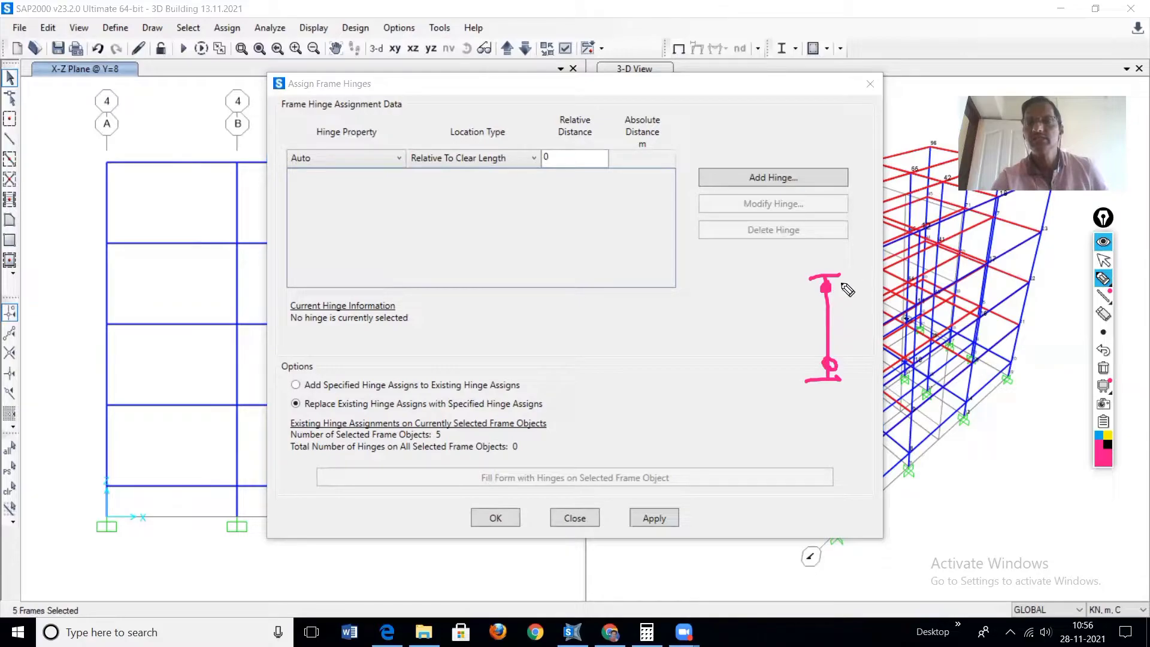
# - Add offset lines at both hinges of the sketched column with the annotation pen and label its ends 0 and 1
pyautogui.moveTo(842, 291)
pyautogui.mouseDown()
pyautogui.moveTo(807, 292)
pyautogui.moveTo(848, 291)
pyautogui.mouseUp()
pyautogui.moveTo(837, 363)
pyautogui.mouseDown()
pyautogui.moveTo(807, 364)
pyautogui.moveTo(848, 361)
pyautogui.mouseUp()
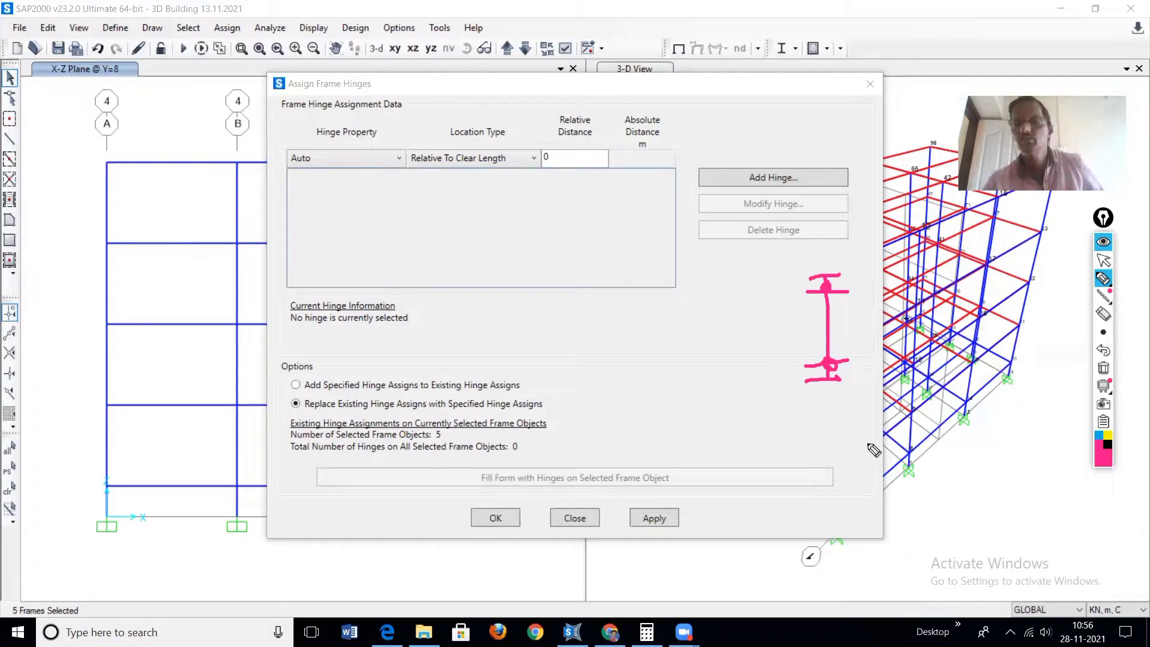
pyautogui.moveTo(847, 267); pyautogui.dragTo(850, 267)
pyautogui.moveTo(838, 376); pyautogui.dragTo(846, 393)
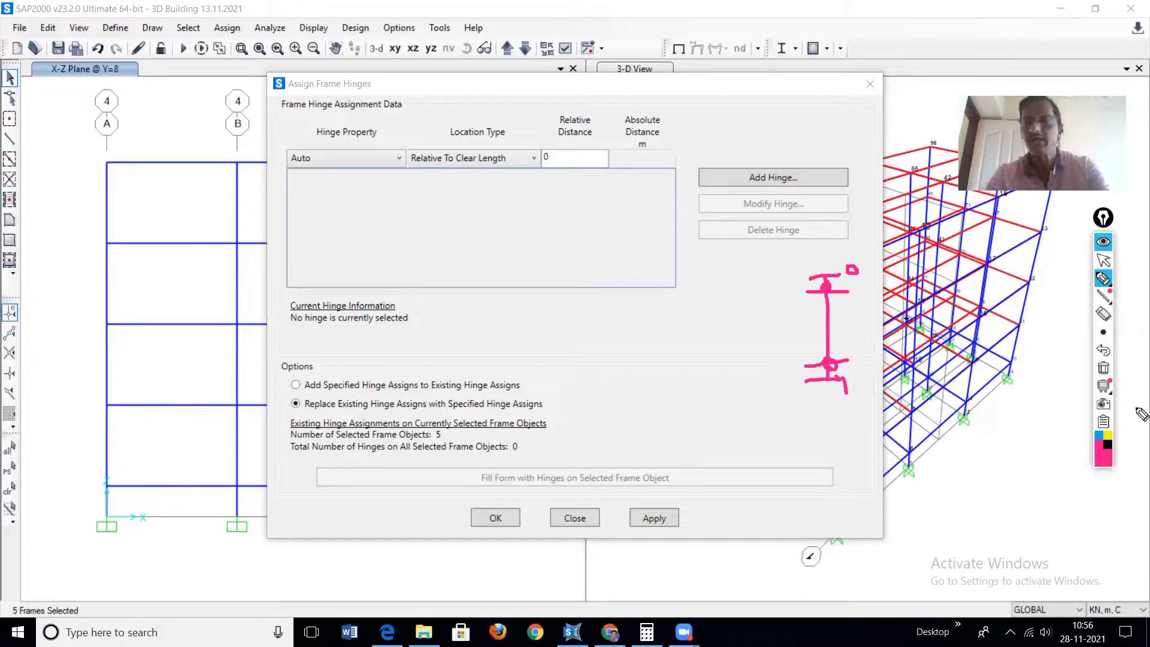
pyautogui.hotkey('ctrl', 'shift', '2')
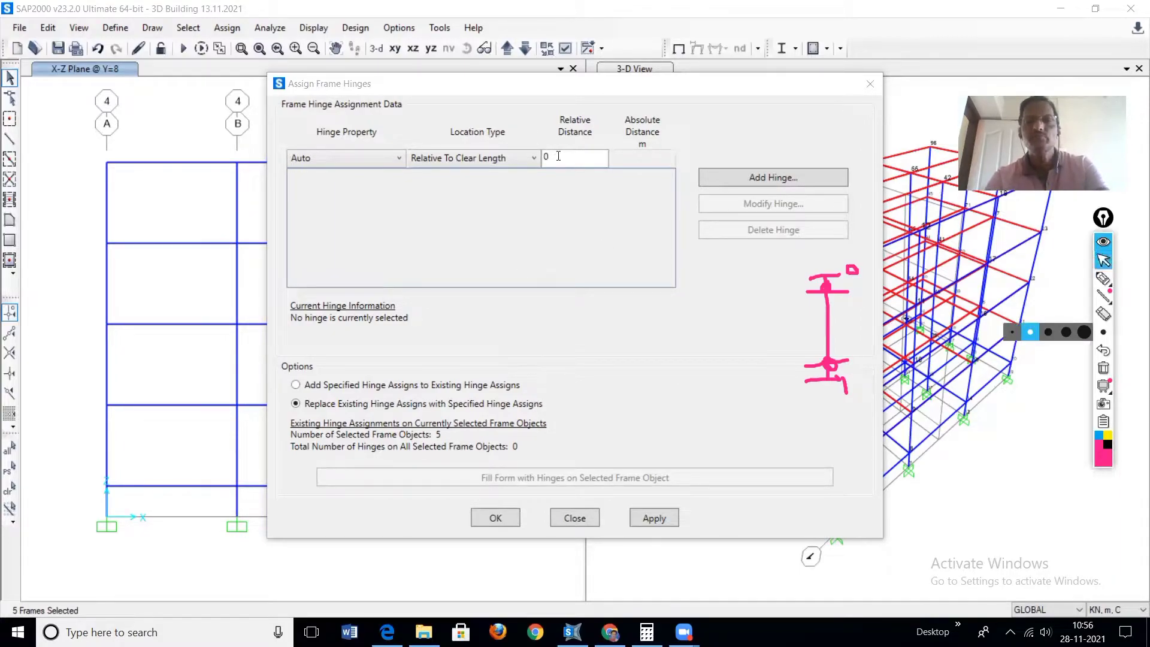
# - Begin adding an auto hinge at relative distance 0.1 and circle its ASCE 41-17 source with the annotation pen
pyautogui.click(558, 155)
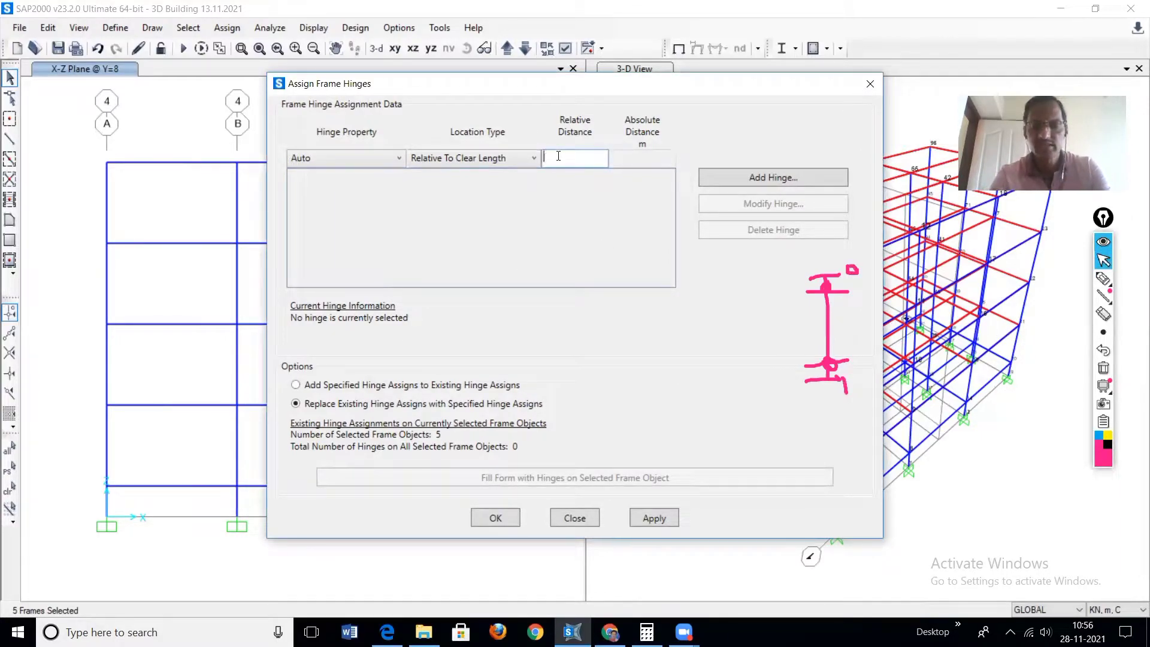
pyautogui.write('0.1')
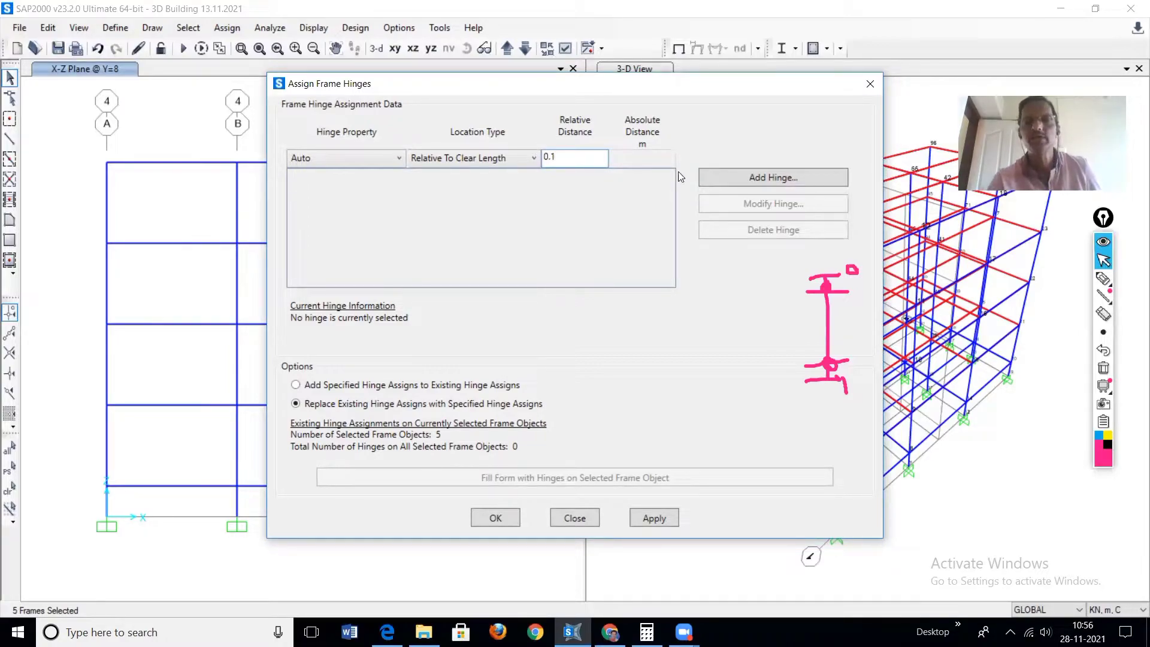
pyautogui.click(781, 184)
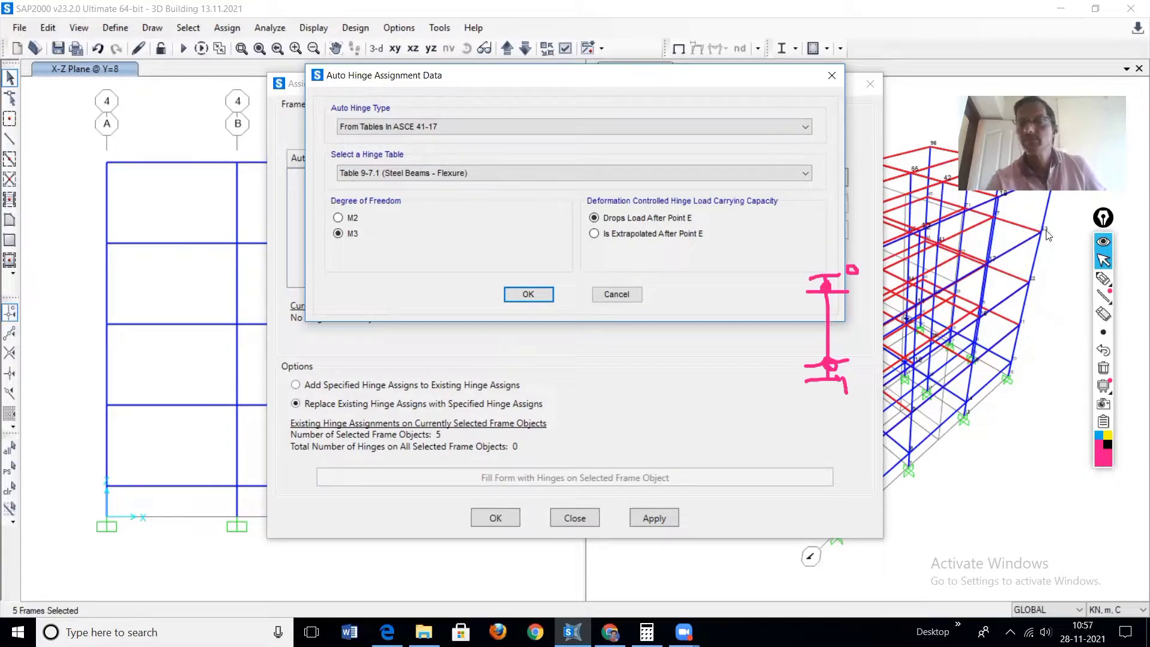
pyautogui.click(1103, 281)
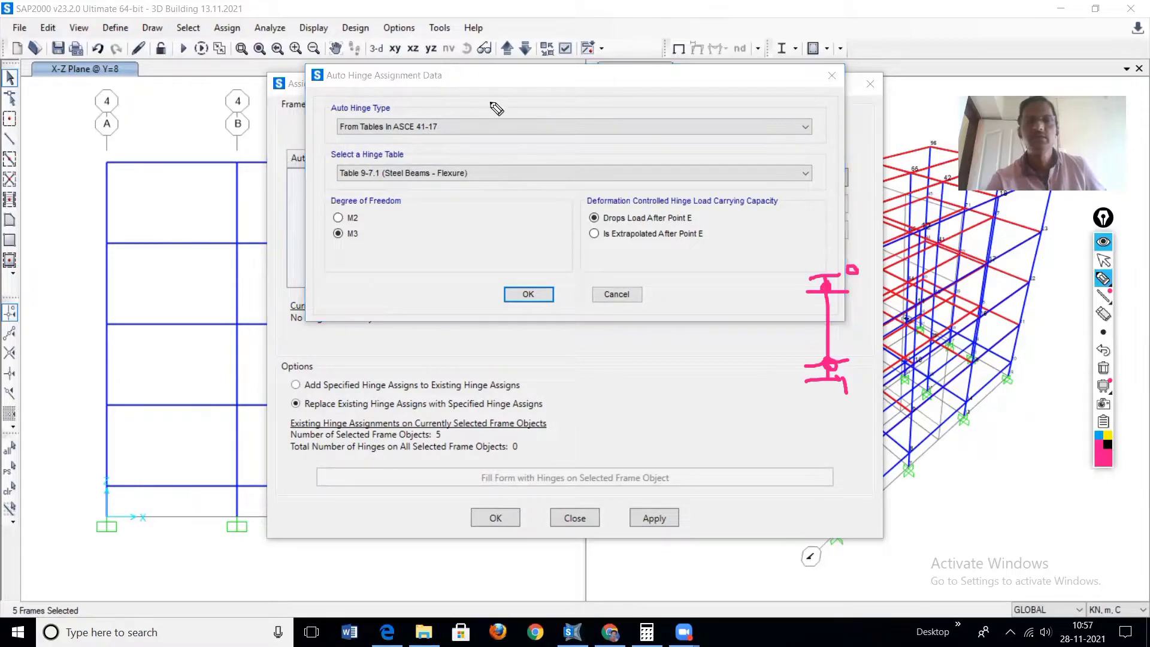
pyautogui.moveTo(422, 110)
pyautogui.mouseDown()
pyautogui.moveTo(406, 110)
pyautogui.moveTo(402, 146)
pyautogui.moveTo(454, 115)
pyautogui.moveTo(427, 108)
pyautogui.mouseUp()
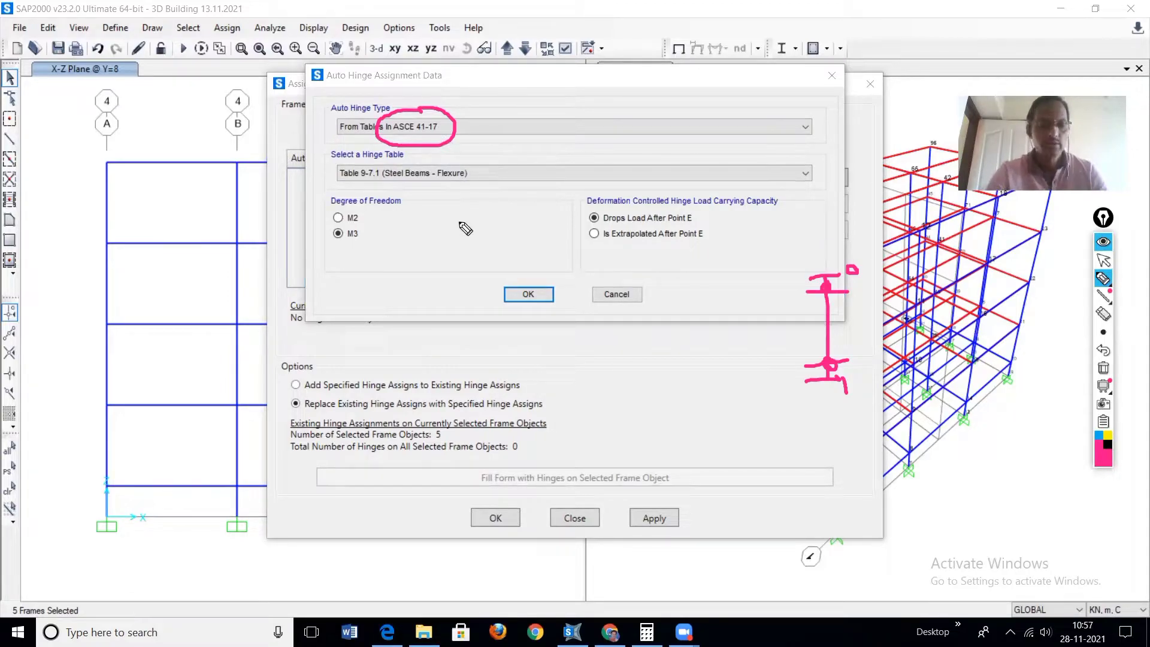
pyautogui.hotkey('ctrl', 'shift', '1')
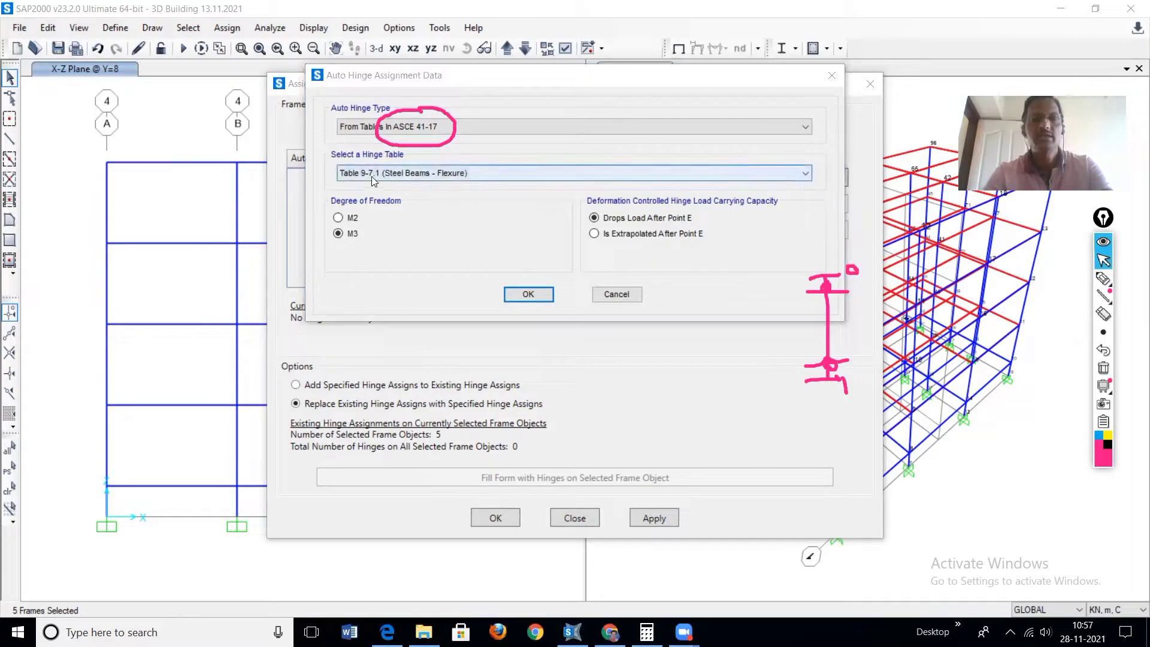
# - Base the hinge on Table 10-8 and 10-9 (Concrete Columns) and set its degree of freedom to P-M2-M3
pyautogui.click(480, 174)
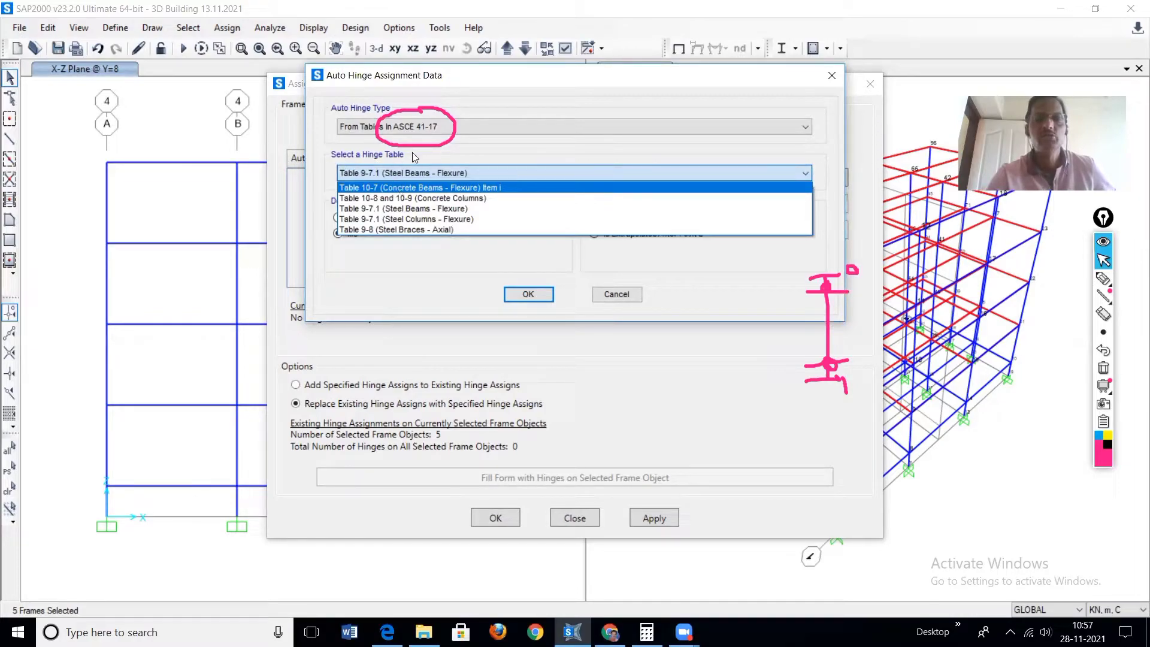
pyautogui.click(424, 199)
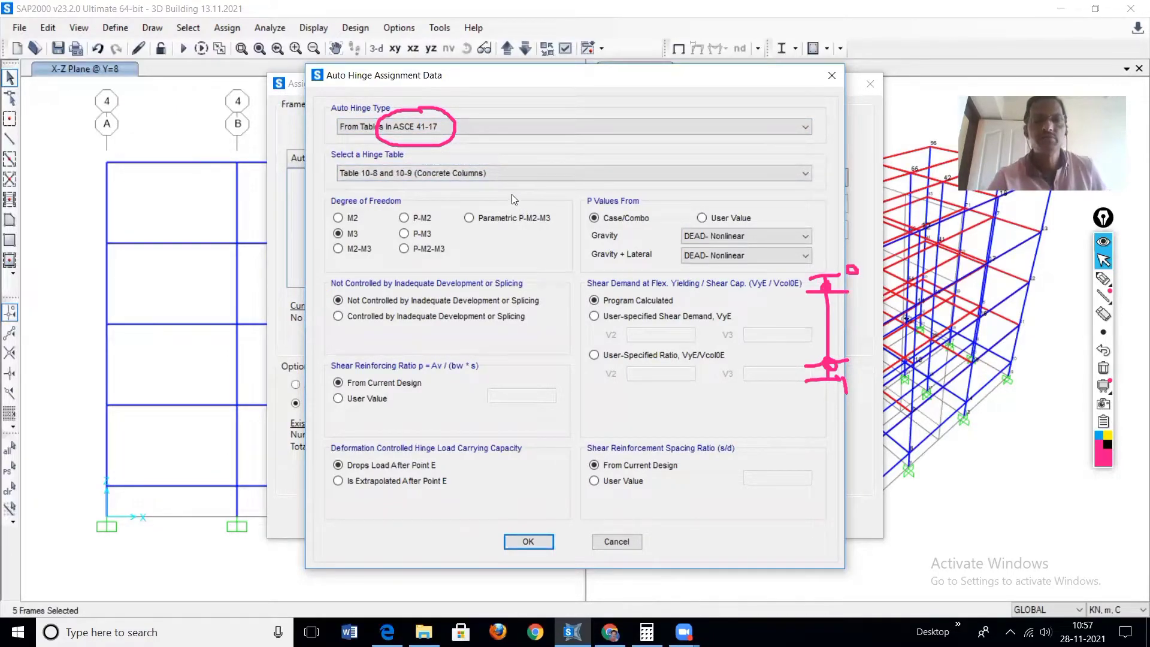
pyautogui.click(1103, 278)
pyautogui.moveTo(445, 238)
pyautogui.mouseDown()
pyautogui.moveTo(396, 251)
pyautogui.moveTo(440, 266)
pyautogui.moveTo(461, 248)
pyautogui.mouseUp()
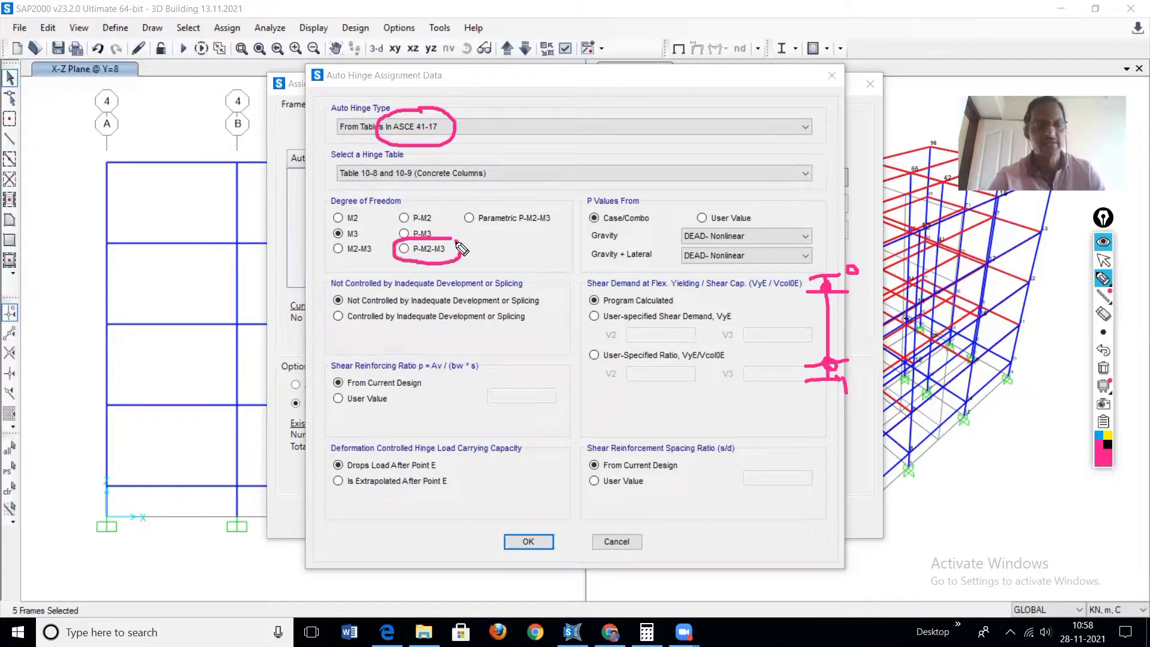
pyautogui.click(404, 249)
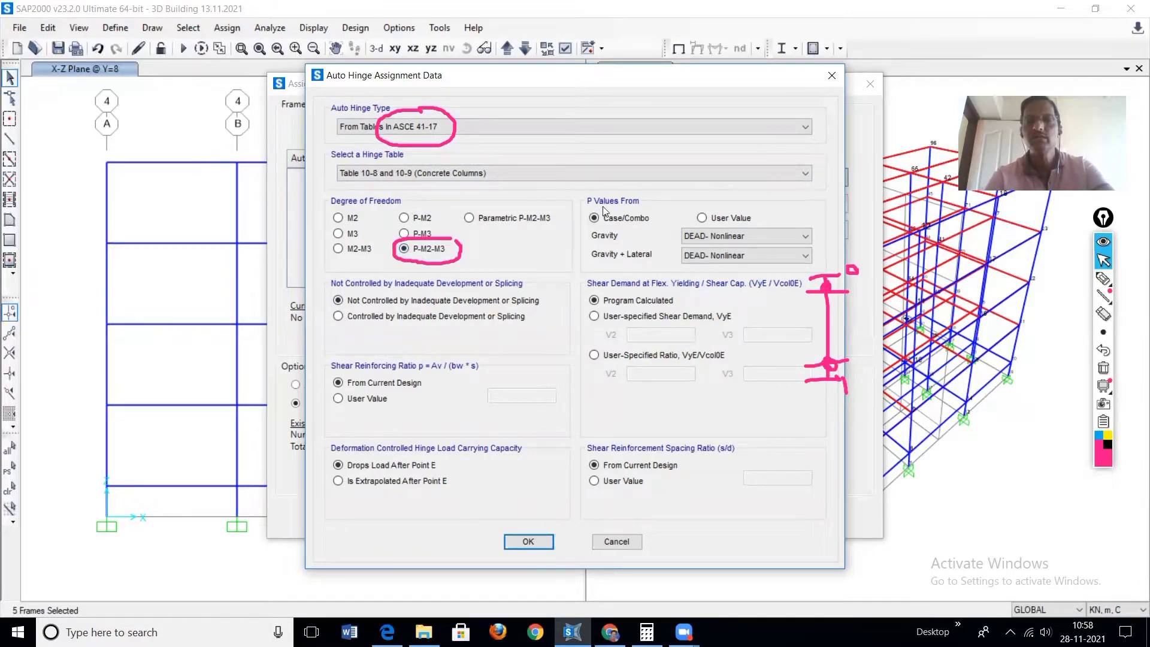
# - Underline the P-value source options and the gravity and gravity-plus-lateral case settings with the annotation pen
pyautogui.moveTo(1108, 283)
pyautogui.click(1048, 279)
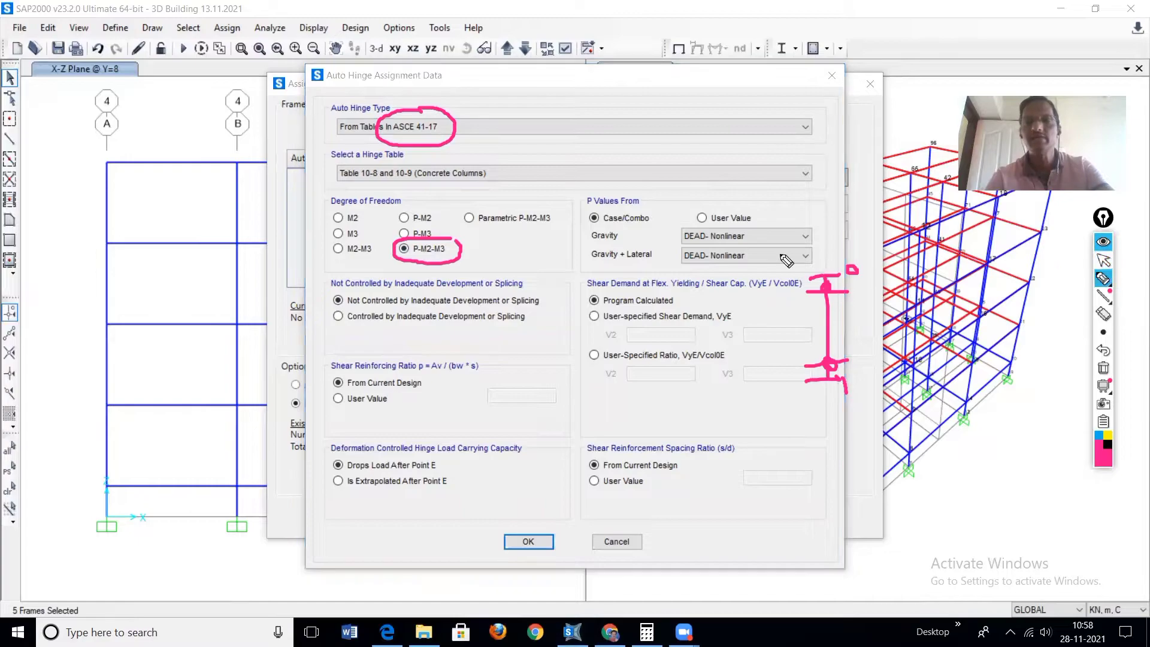
pyautogui.moveTo(573, 204); pyautogui.dragTo(631, 205)
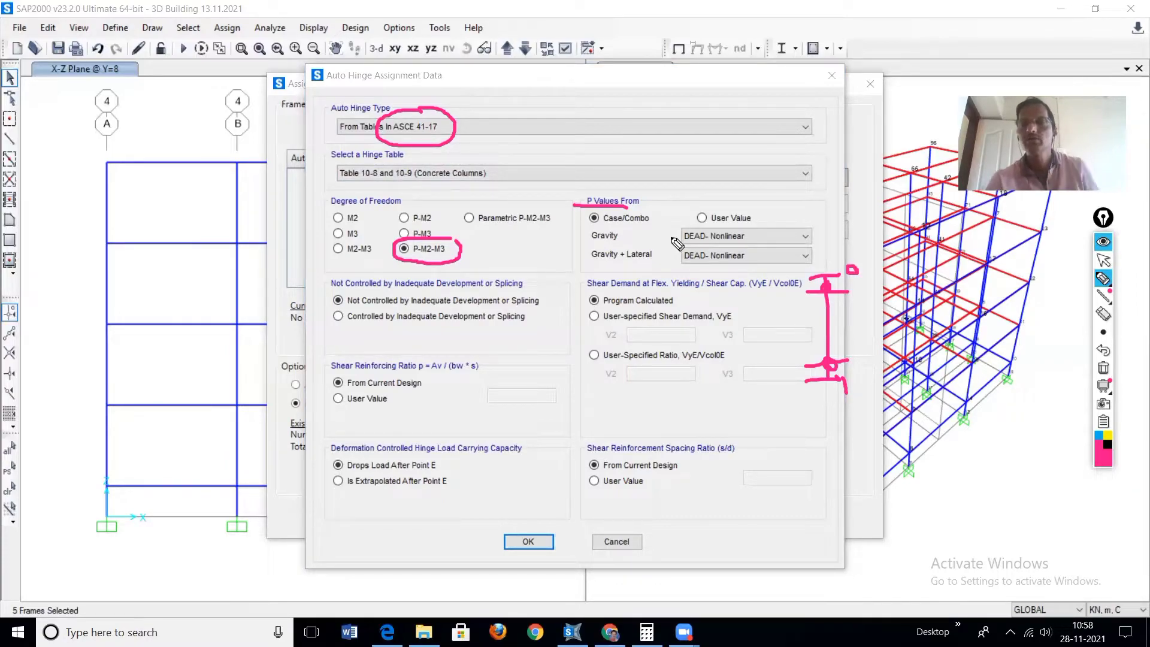
pyautogui.moveTo(710, 226); pyautogui.dragTo(738, 227)
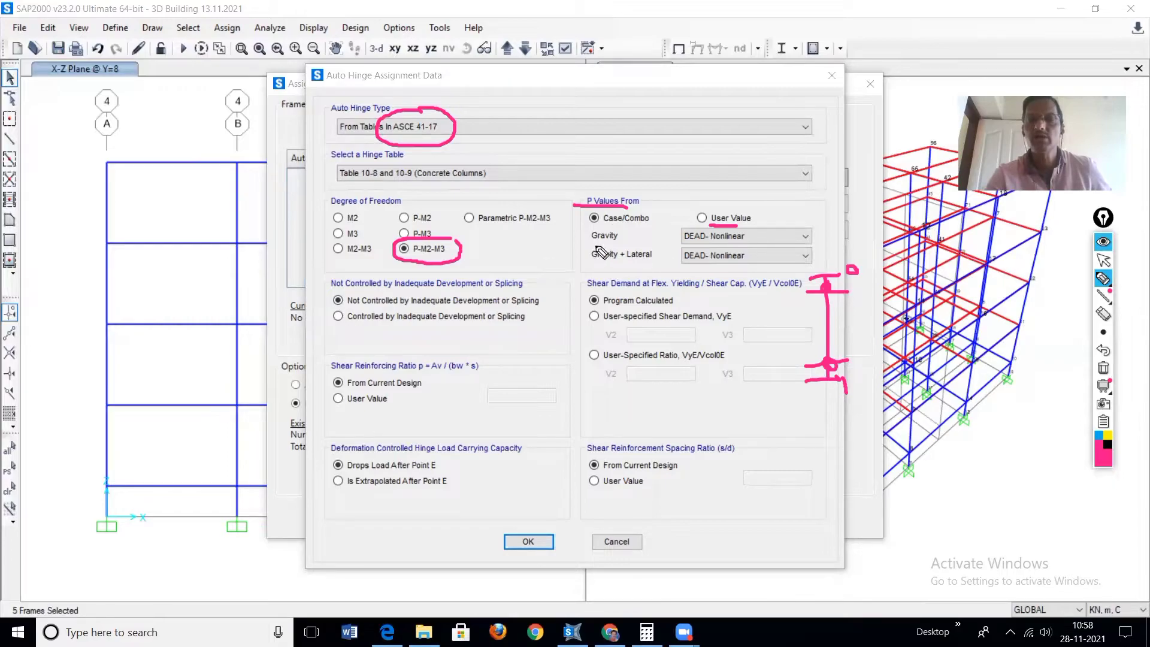
pyautogui.moveTo(591, 240); pyautogui.dragTo(617, 240)
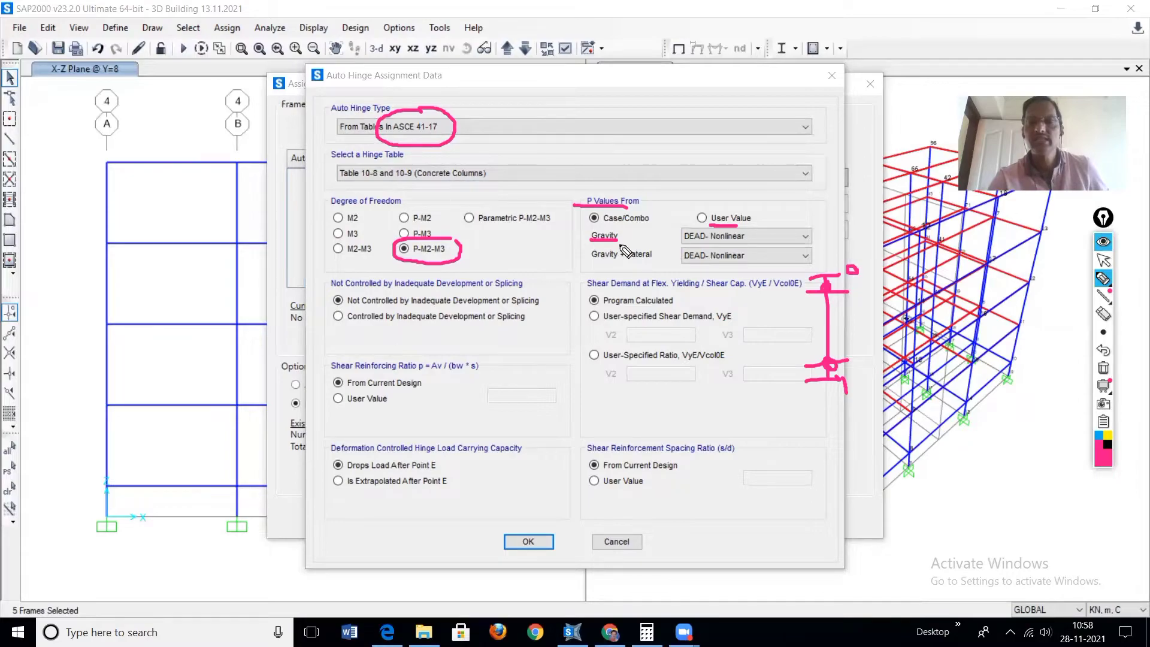
pyautogui.moveTo(684, 243); pyautogui.dragTo(716, 243)
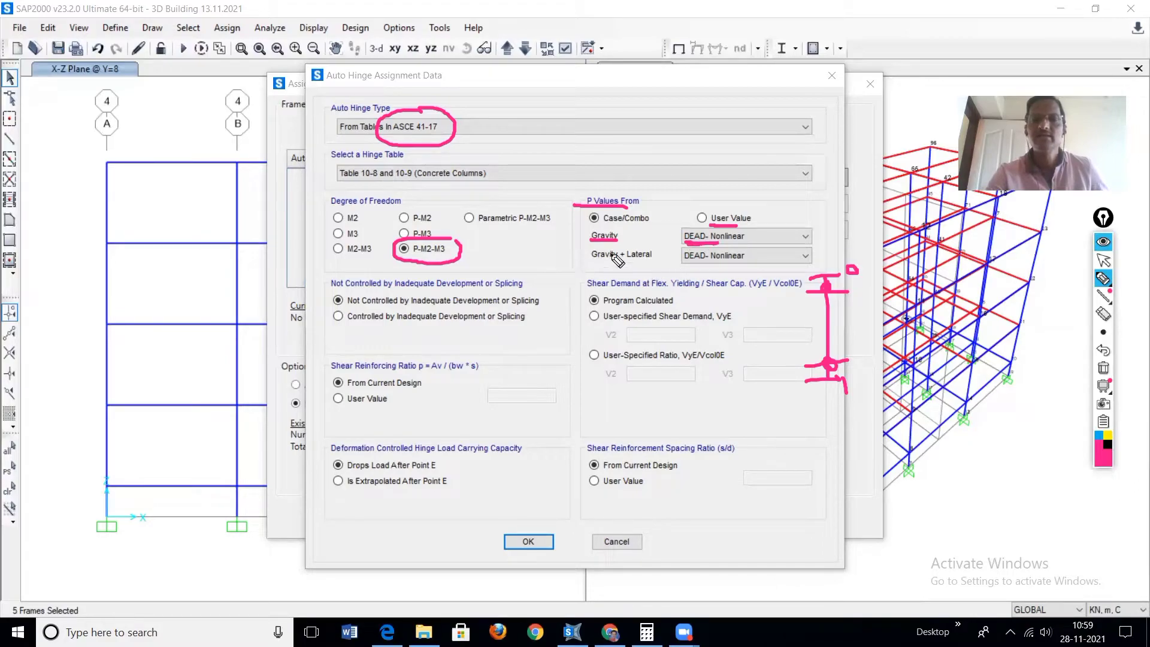
pyautogui.moveTo(591, 262); pyautogui.dragTo(634, 261)
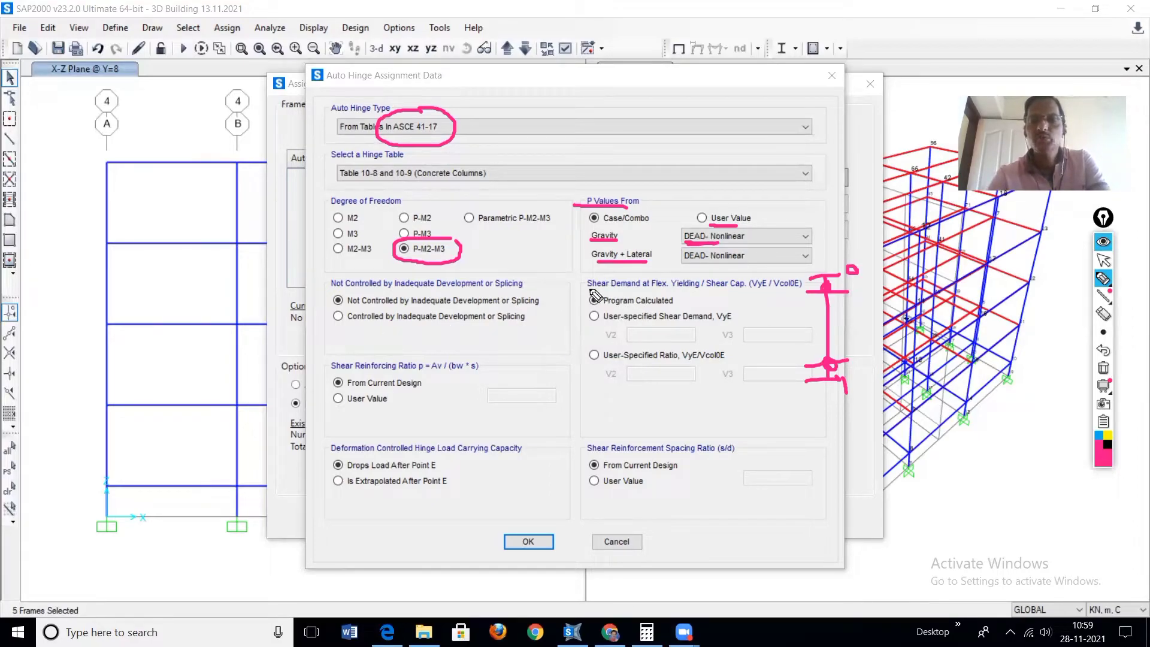
# - Underline the program-calculated shear demand setting, and tick the shear reinforcing ratio from current design with the annotation pen
pyautogui.moveTo(588, 290); pyautogui.dragTo(644, 293)
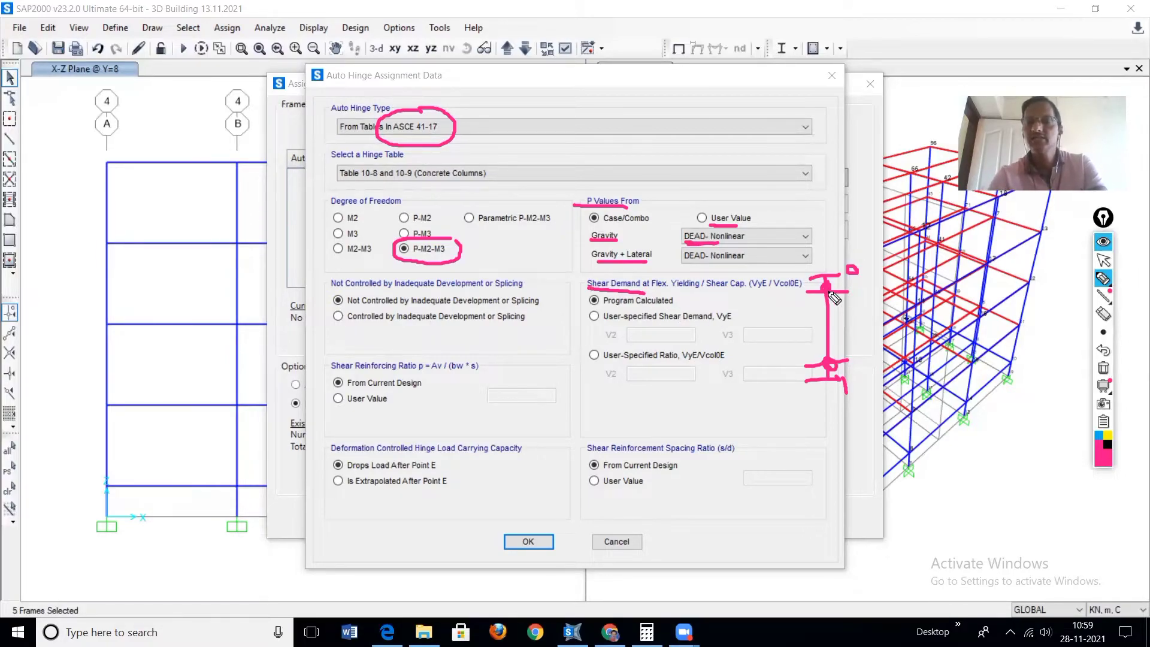
pyautogui.moveTo(790, 293)
pyautogui.mouseDown()
pyautogui.moveTo(871, 290)
pyautogui.moveTo(835, 290)
pyautogui.mouseUp()
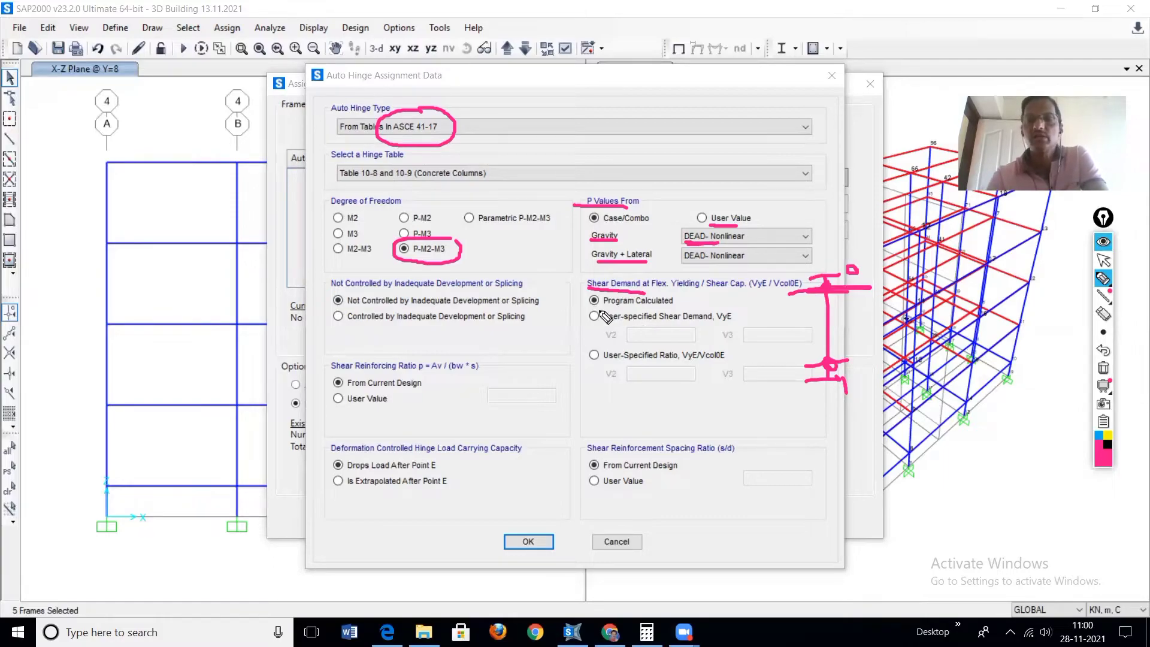
pyautogui.moveTo(604, 306); pyautogui.dragTo(646, 306)
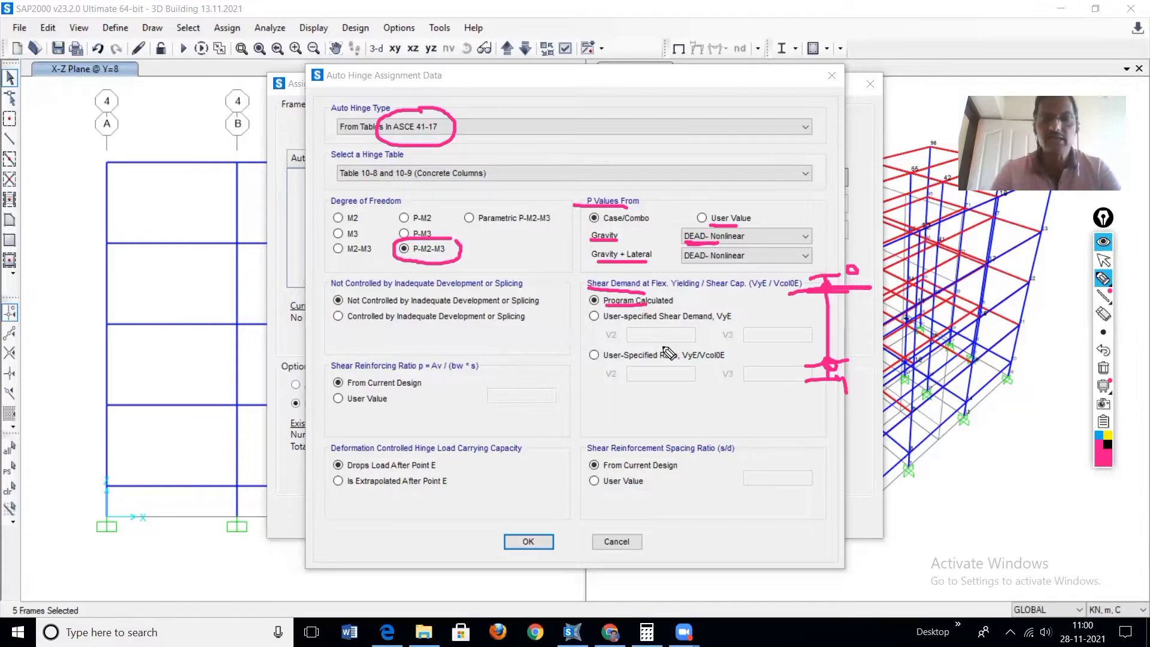
pyautogui.hotkey('ctrl', 'shift', '2')
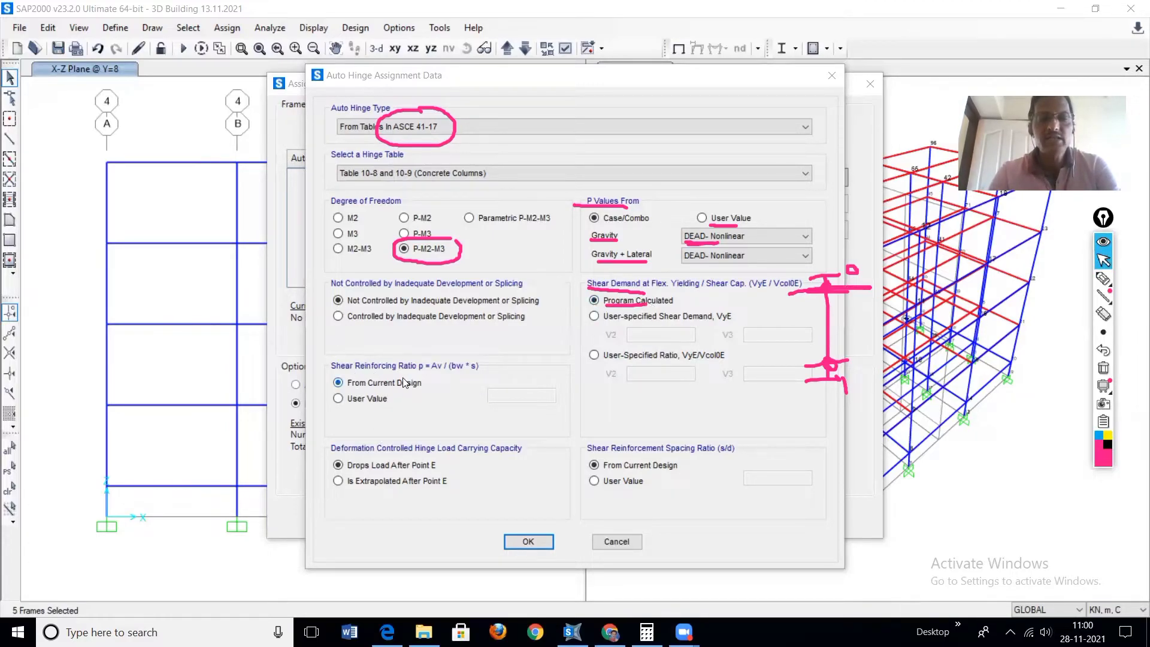
pyautogui.click(1102, 281)
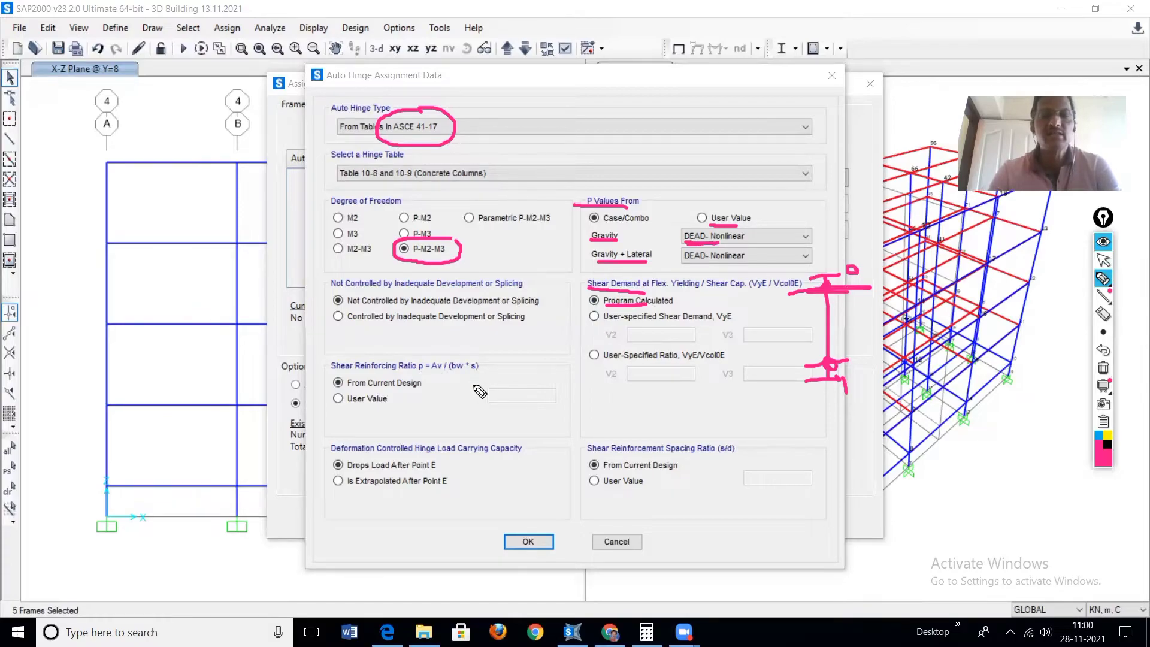
pyautogui.moveTo(319, 381); pyautogui.dragTo(343, 372)
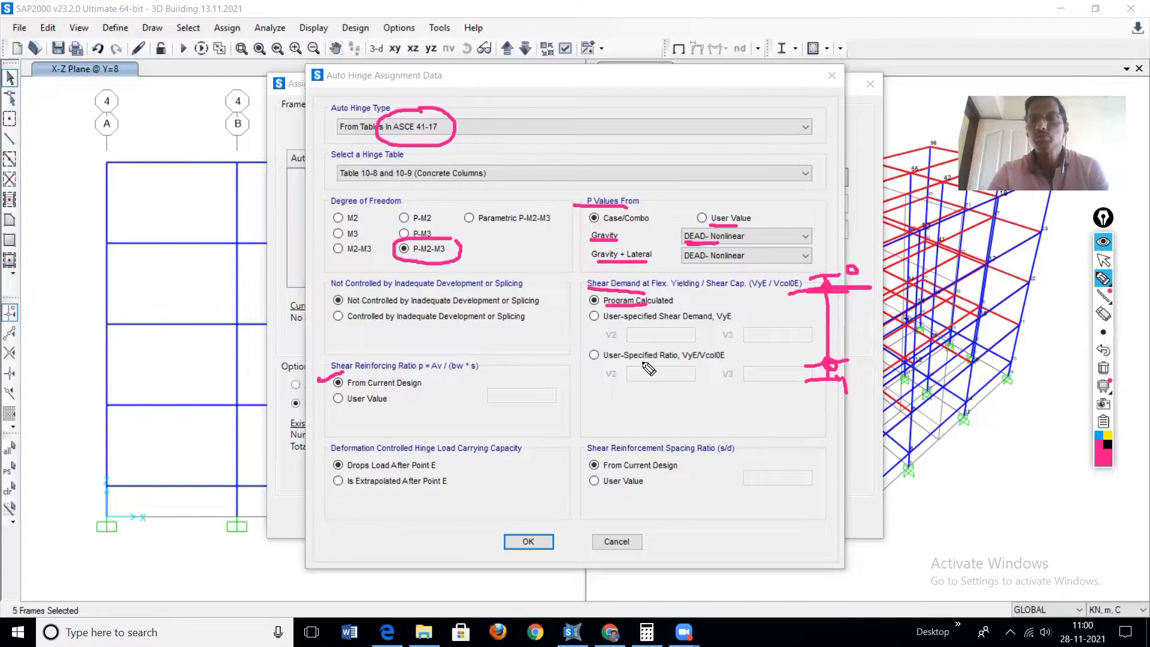
pyautogui.moveTo(1032, 259)
pyautogui.mouseDown()
pyautogui.moveTo(985, 313)
pyautogui.moveTo(1025, 326)
pyautogui.mouseUp()
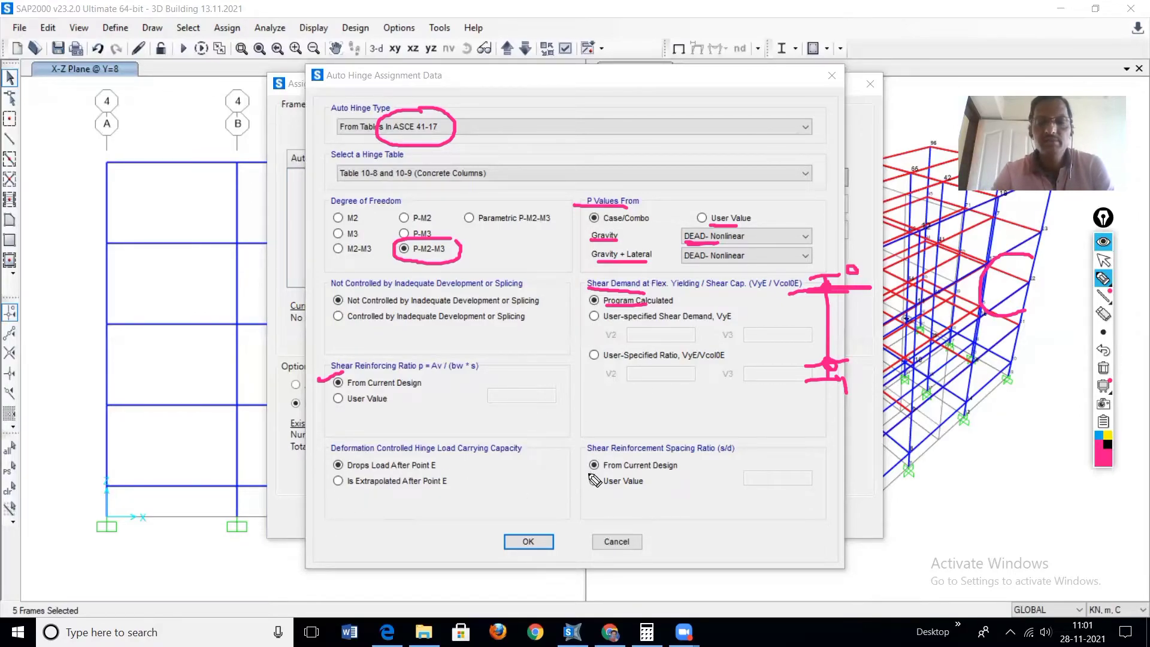
# - Accept the P-M2-M3 hinge data and erase all pen annotations
pyautogui.click(528, 545)
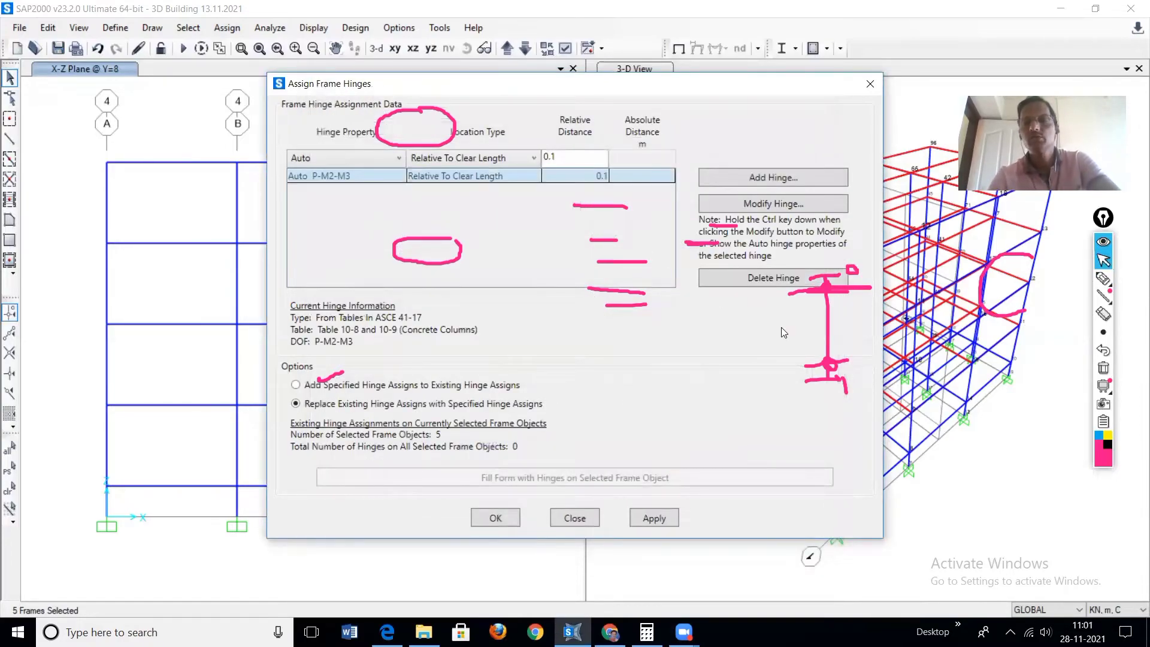
pyautogui.click(1103, 368)
# - Add a second P-M2-M3 hinge at relative distance 0.9 and assign both hinges to the selected wide column segments
pyautogui.click(559, 158)
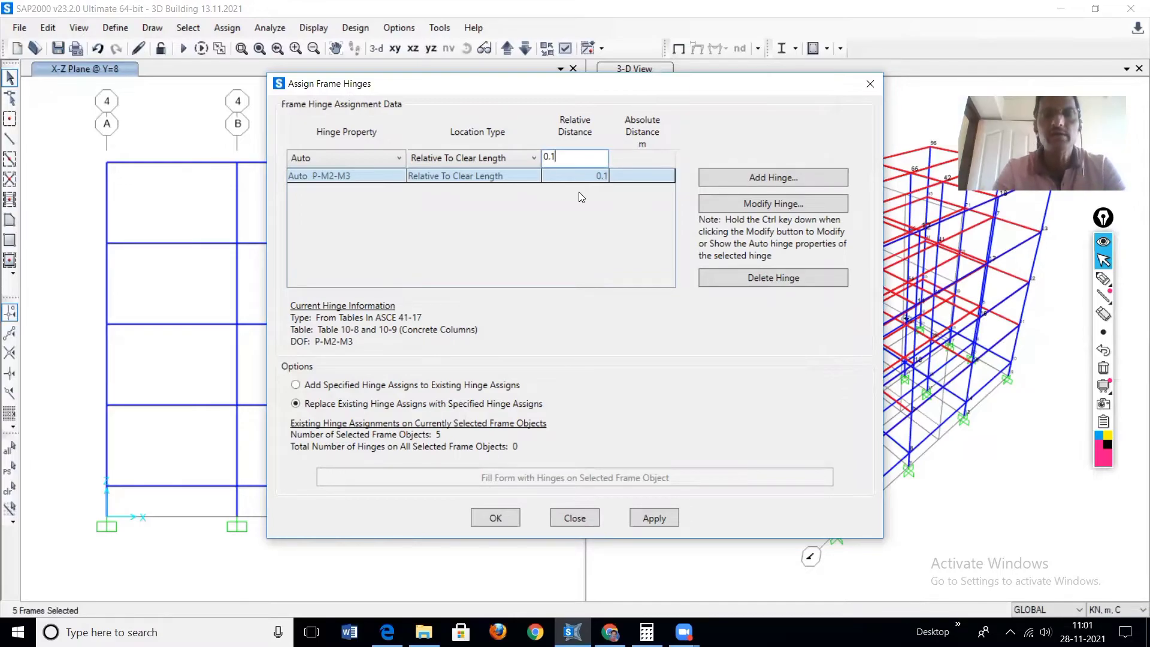
pyautogui.press('BackSpace')
pyautogui.write('9')
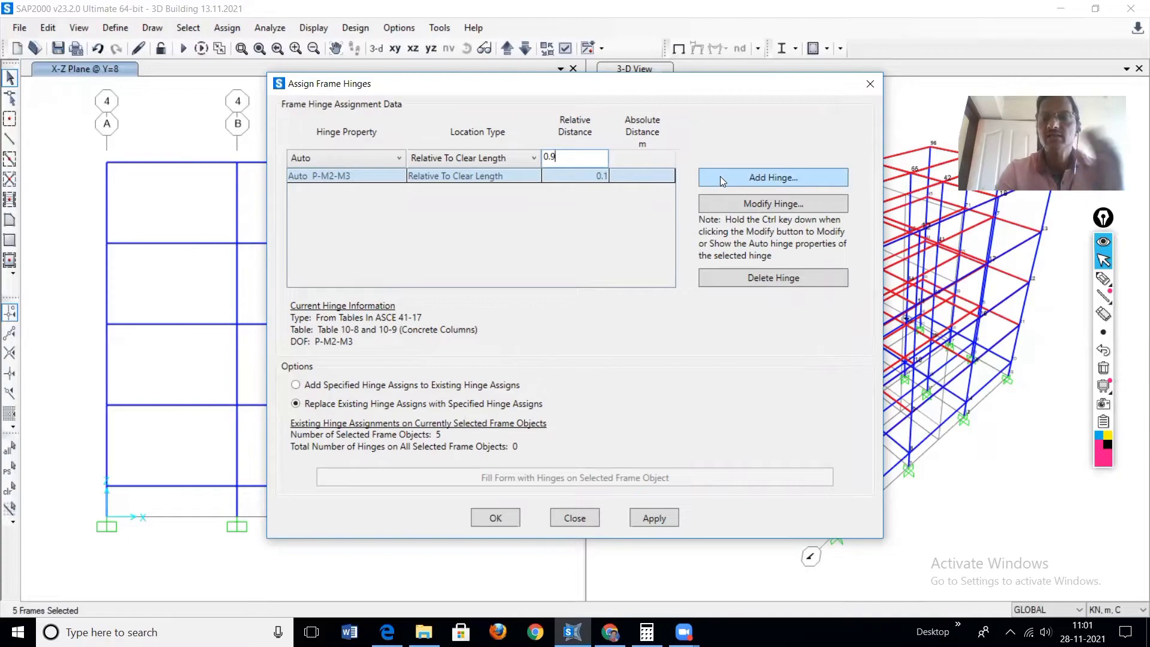
pyautogui.click(772, 176)
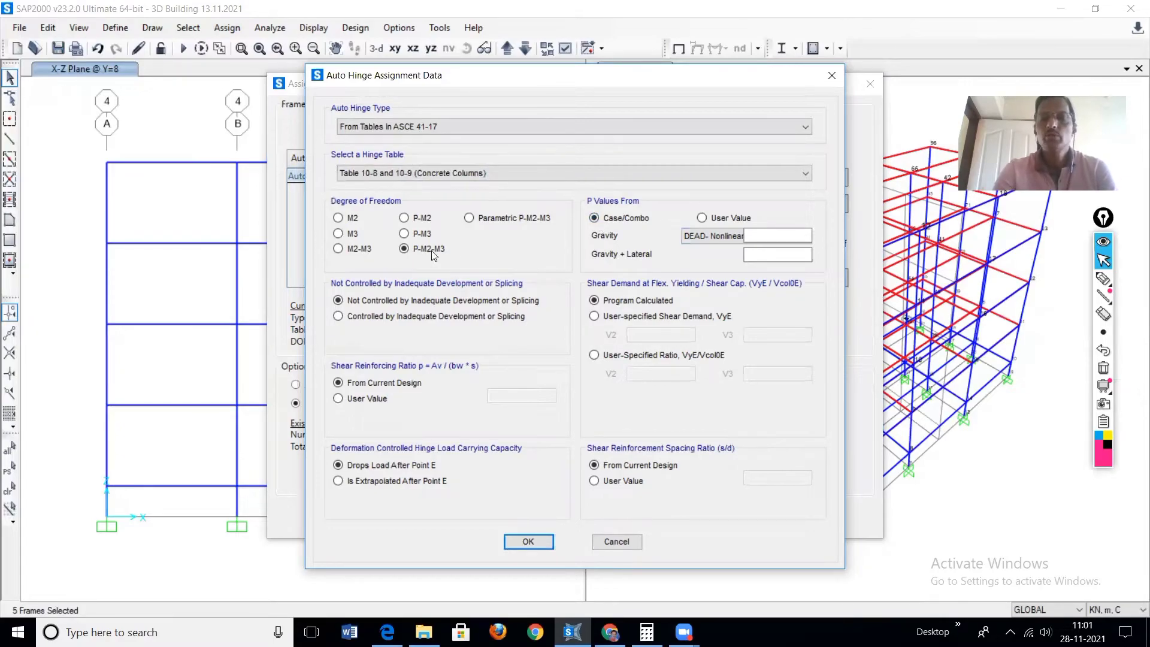
pyautogui.click(536, 548)
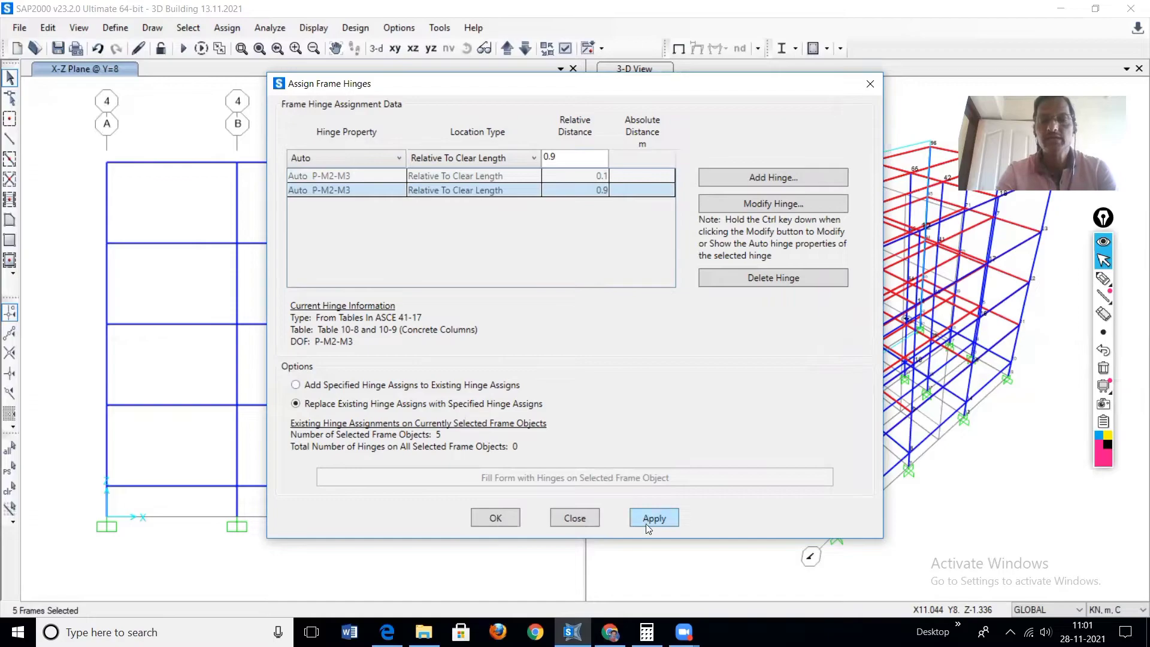
pyautogui.click(662, 516)
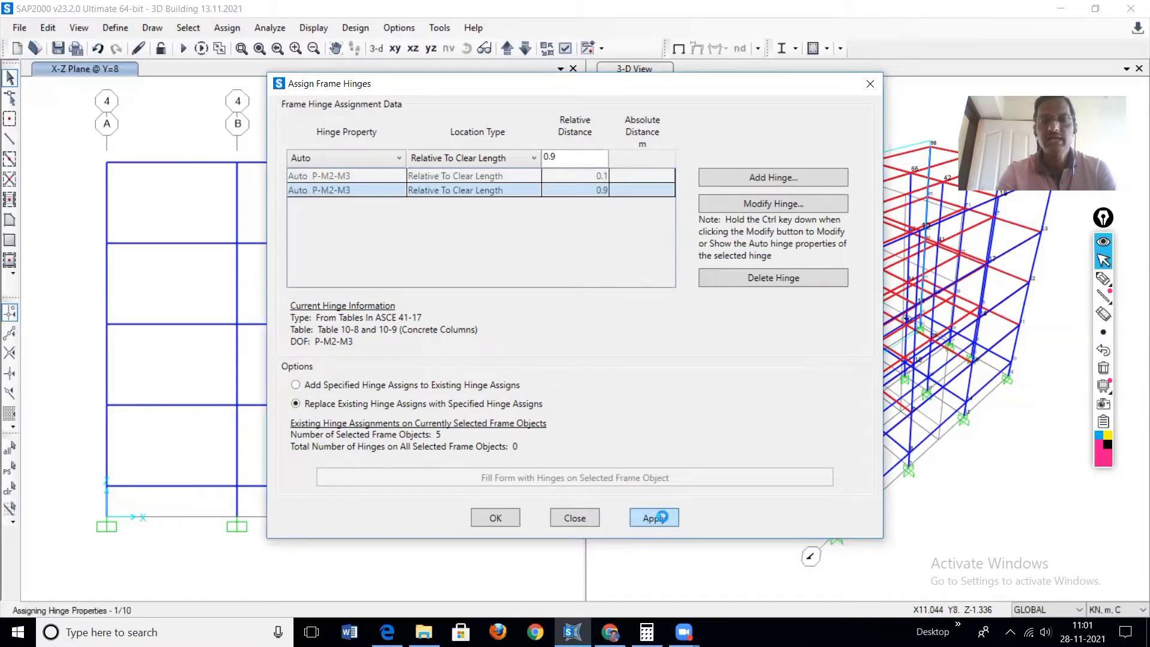
pyautogui.click(496, 517)
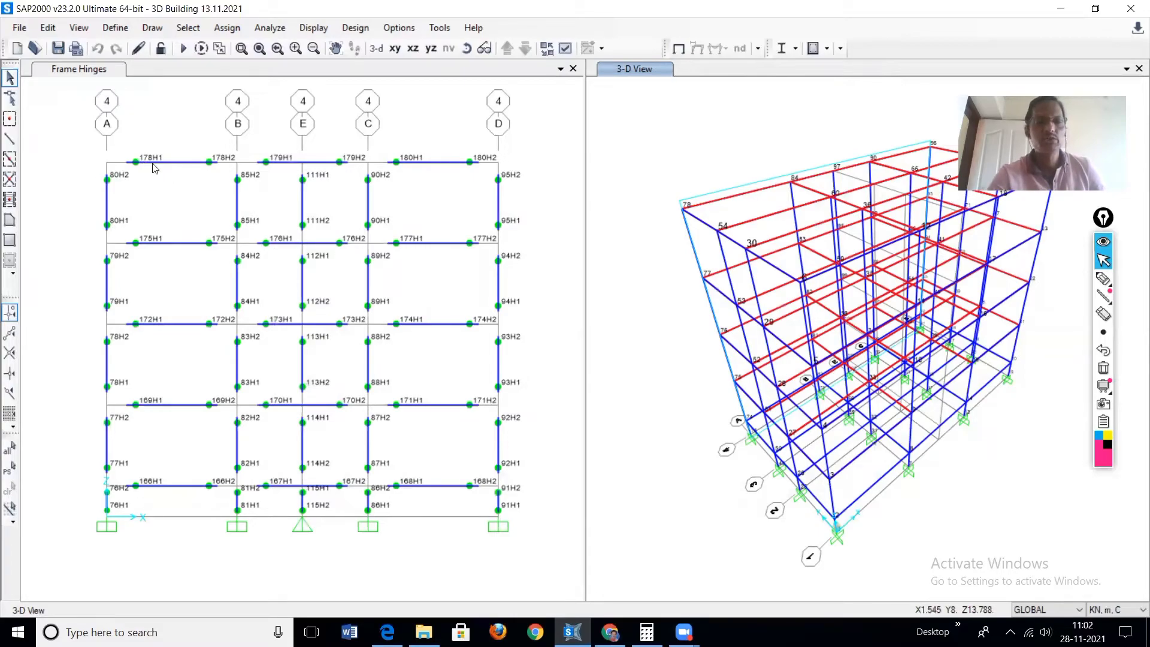
# - With the annotation pen, underline a roof beam hinge label, outline the wide column on grid E and tick its upper hinges
pyautogui.moveTo(1103, 279)
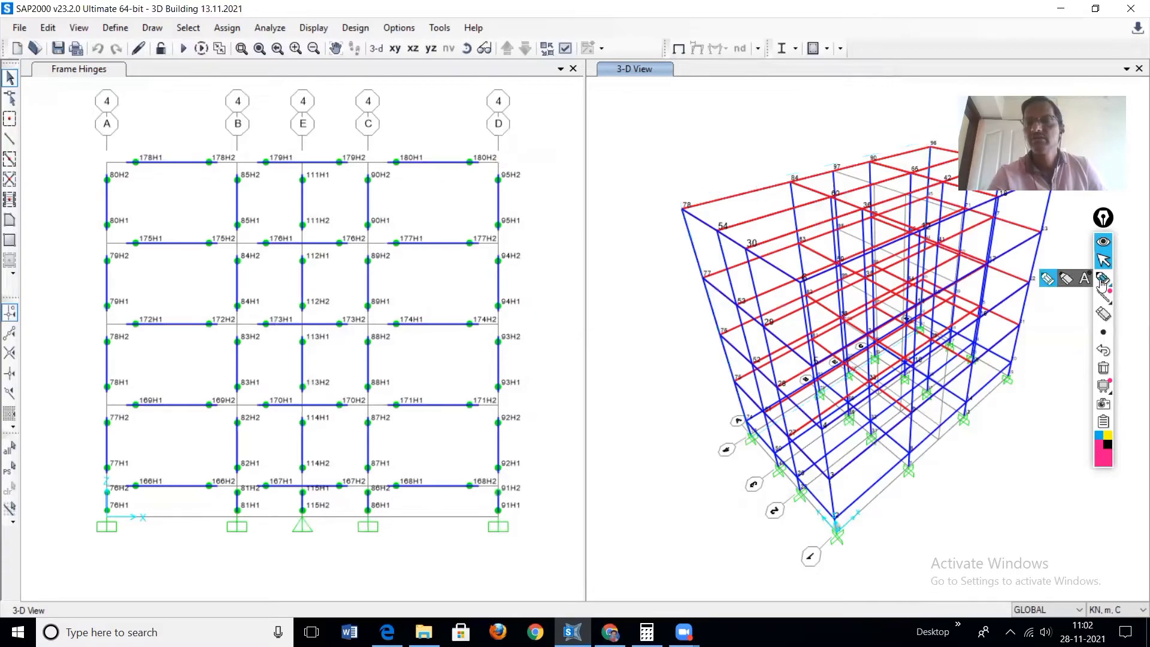
pyautogui.click(1046, 280)
pyautogui.moveTo(145, 165); pyautogui.dragTo(186, 157)
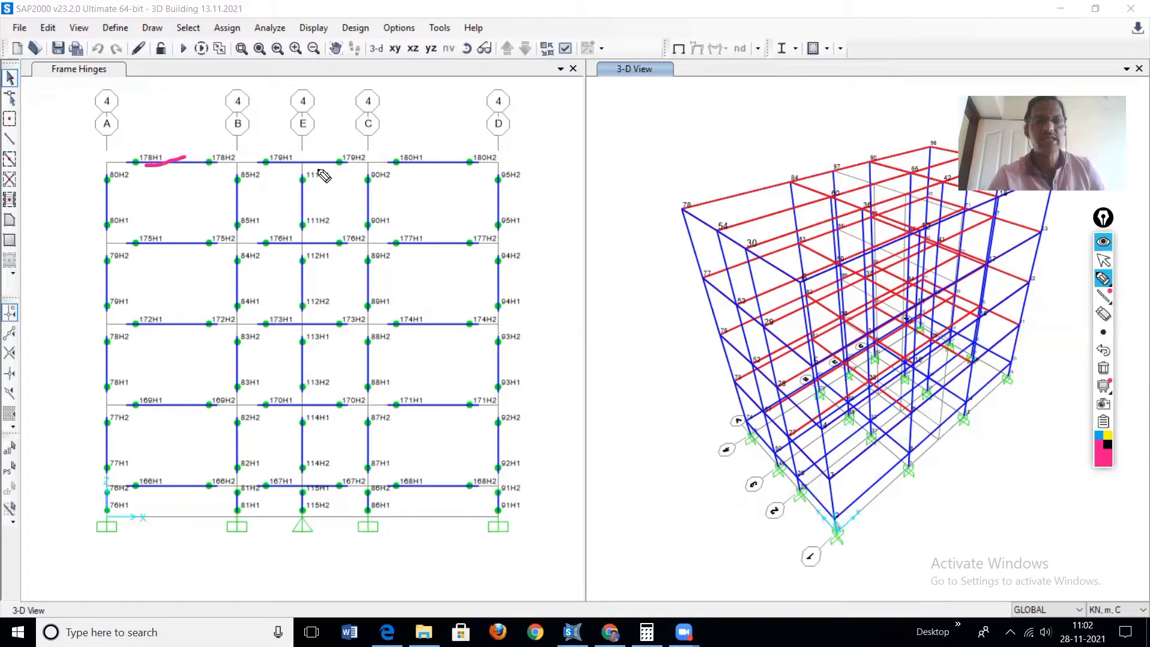
pyautogui.moveTo(277, 155)
pyautogui.mouseDown()
pyautogui.moveTo(286, 548)
pyautogui.moveTo(339, 462)
pyautogui.moveTo(343, 258)
pyautogui.moveTo(315, 147)
pyautogui.moveTo(298, 173)
pyautogui.mouseUp()
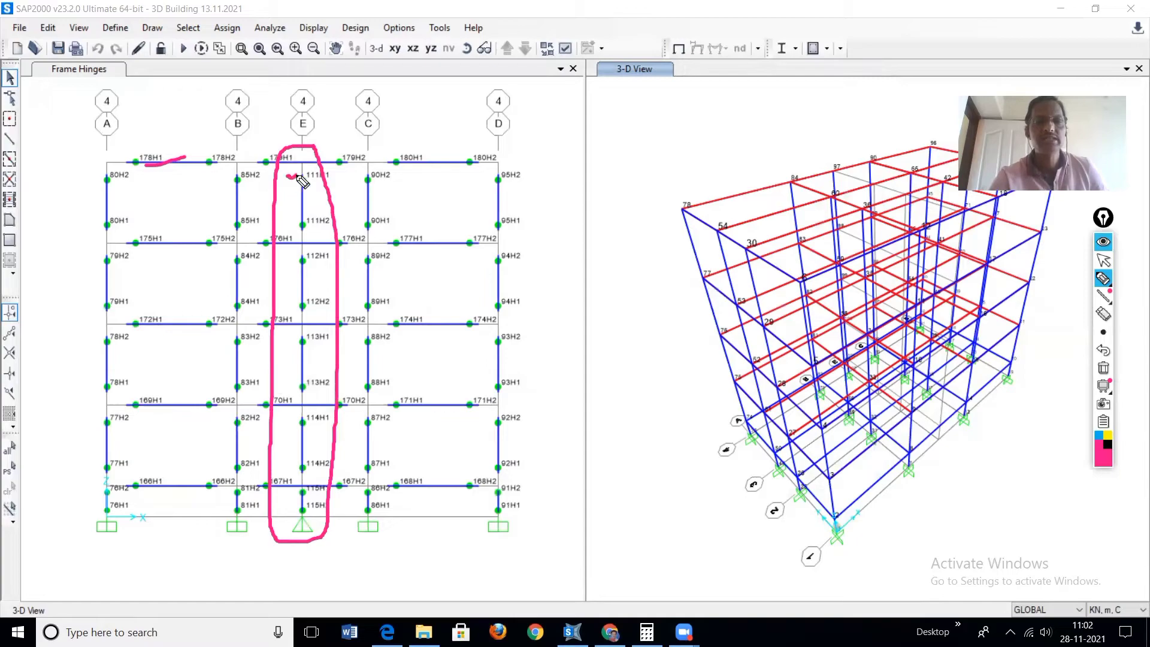
pyautogui.moveTo(289, 219); pyautogui.dragTo(305, 213)
pyautogui.moveTo(290, 261); pyautogui.dragTo(303, 252)
pyautogui.moveTo(287, 298); pyautogui.dragTo(310, 294)
pyautogui.moveTo(283, 342); pyautogui.dragTo(301, 334)
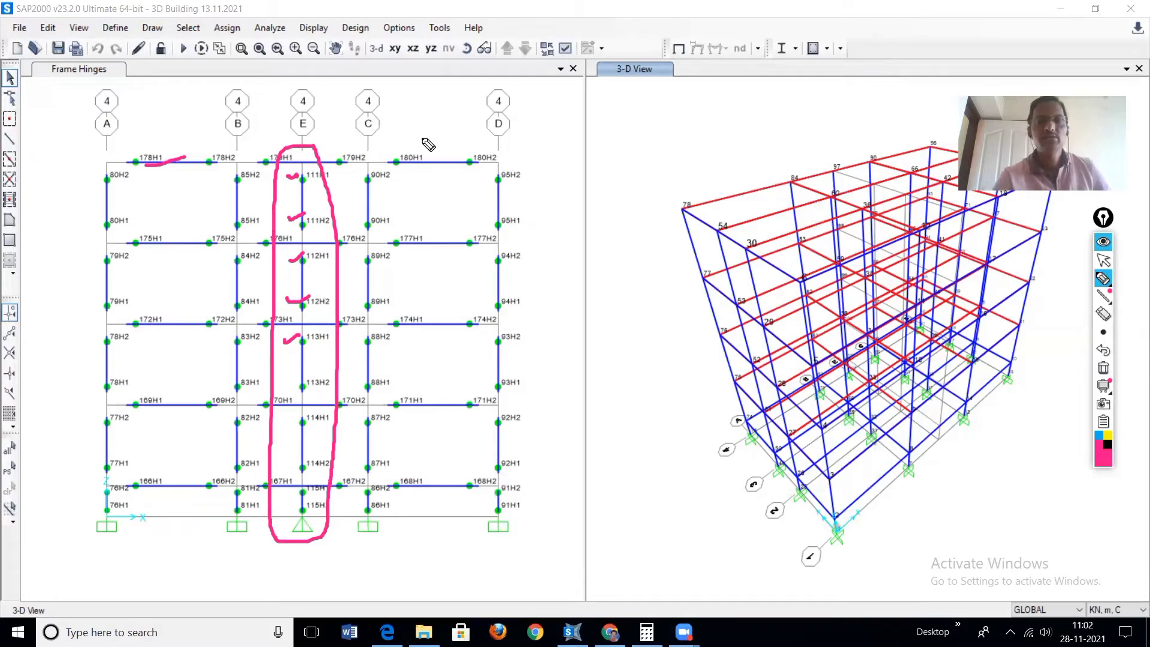
pyautogui.hotkey('ctrl', 'shift', '2')
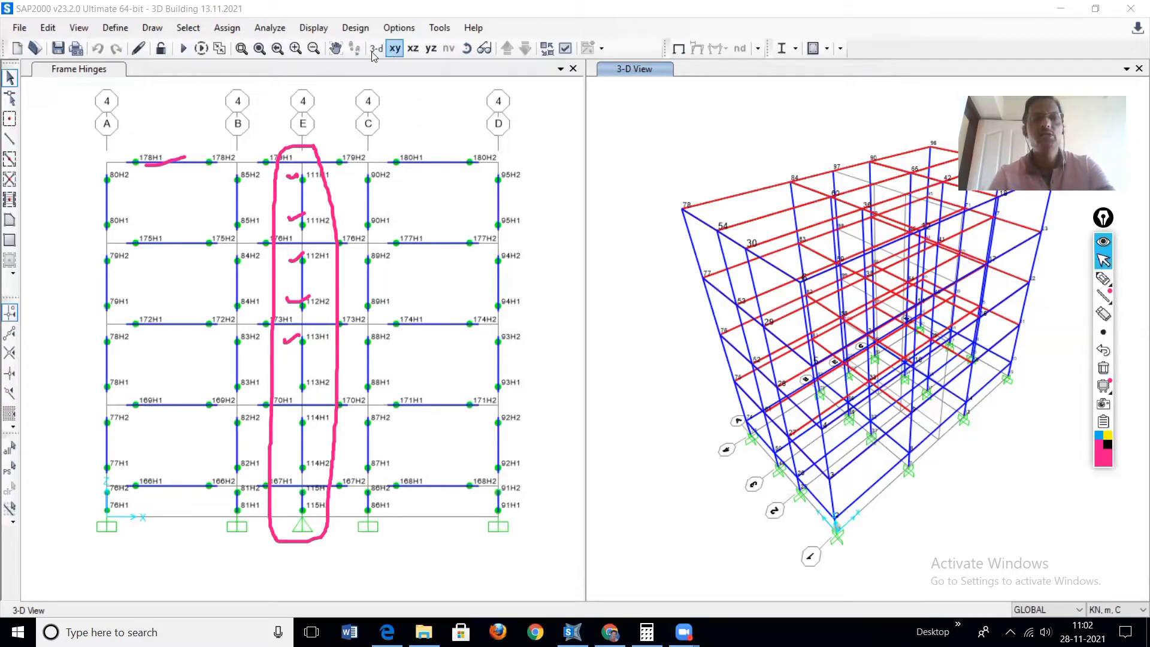
# - Display the frame hinges of the whole building in 3-D in the elevation's window
pyautogui.click(377, 50)
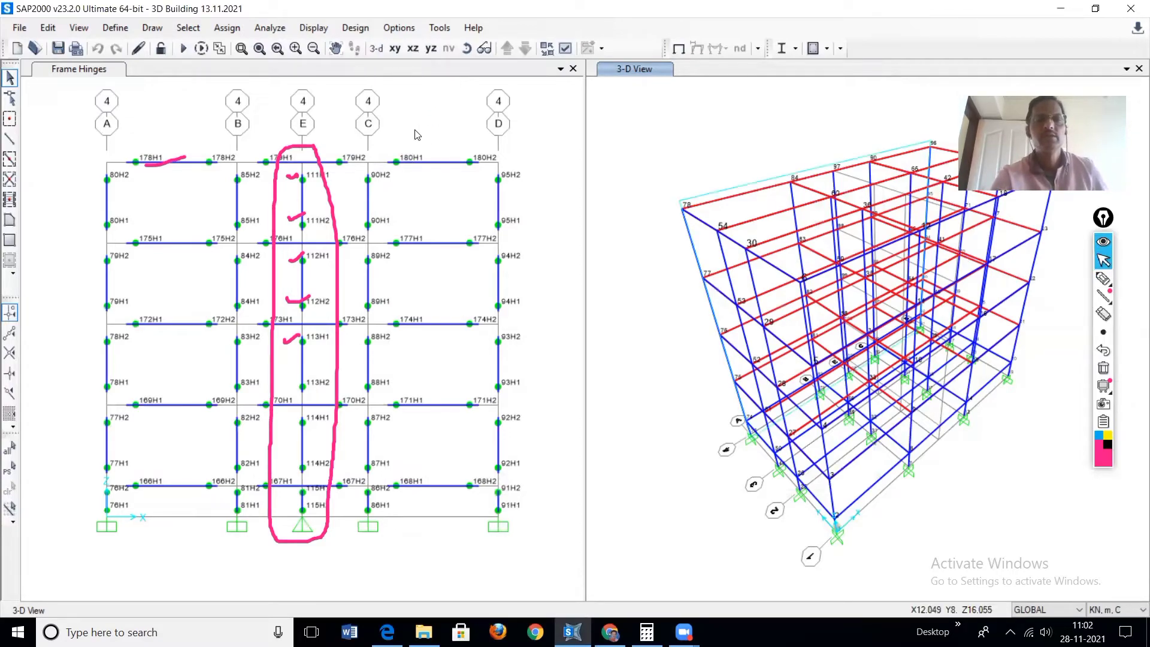
pyautogui.click(418, 98)
pyautogui.click(376, 48)
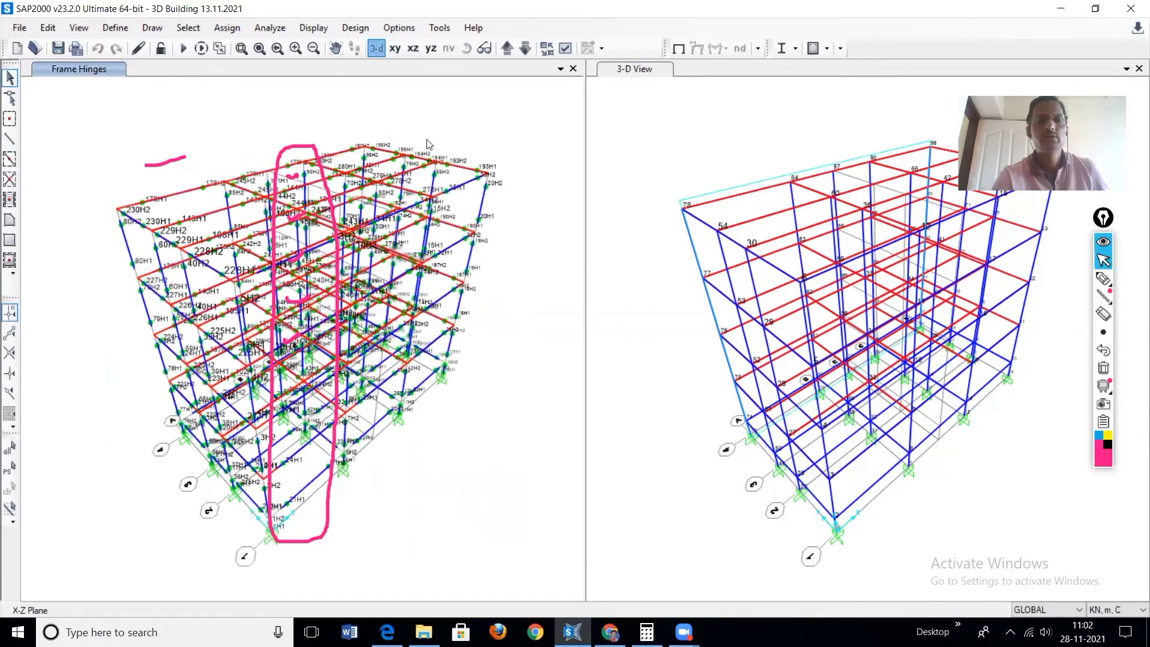